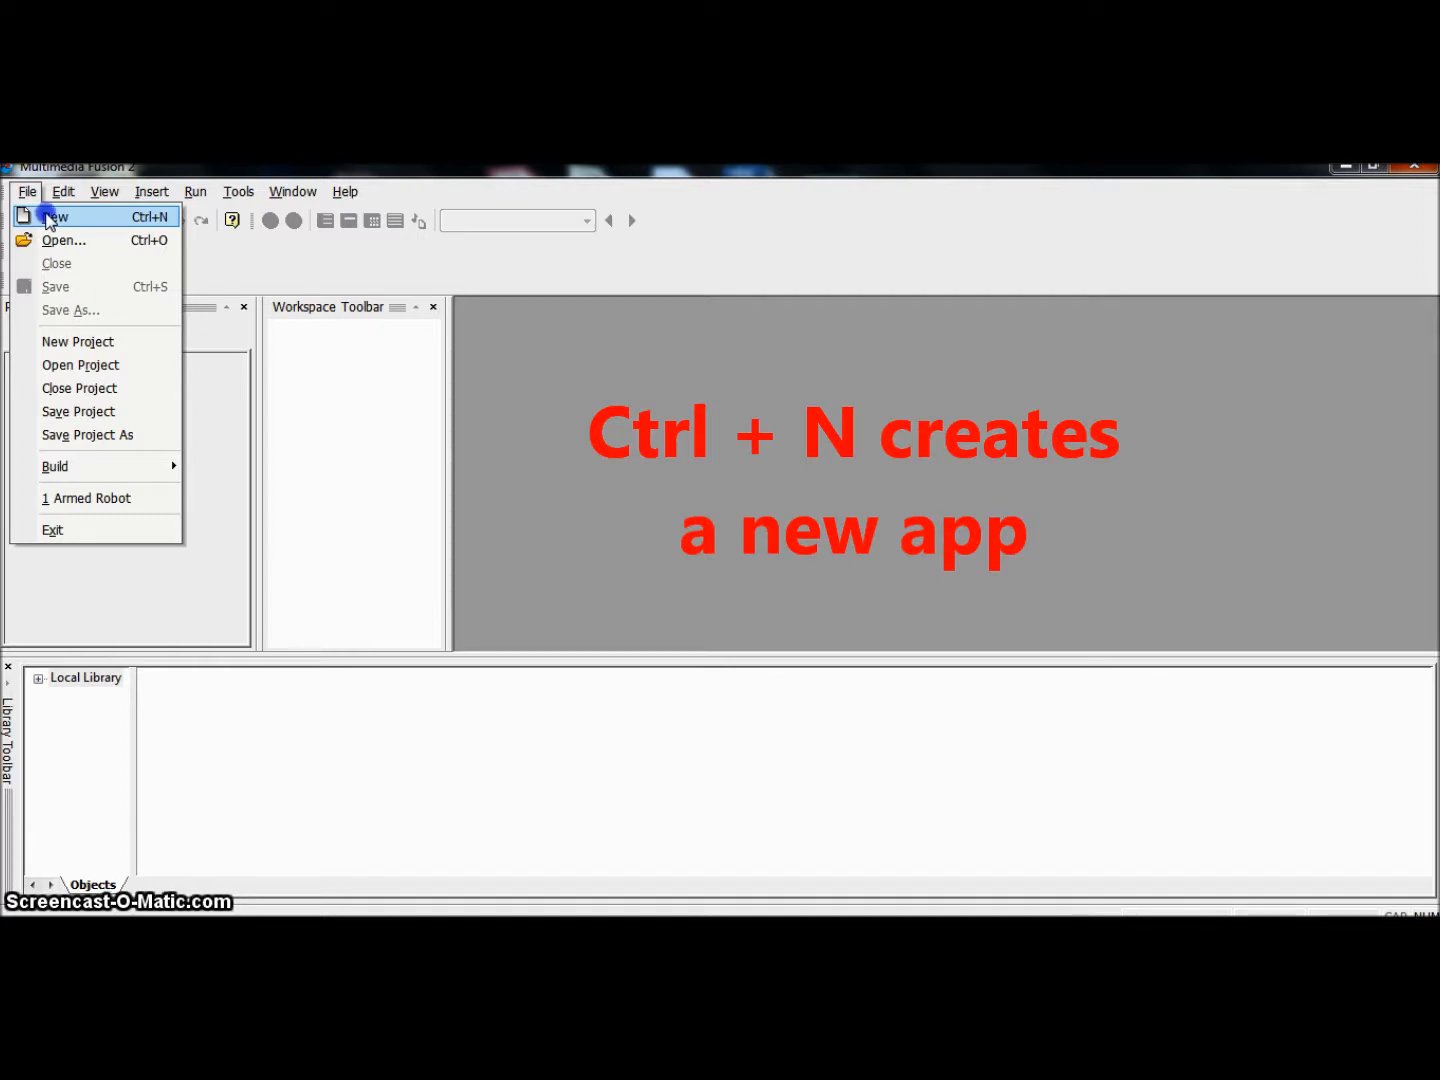
Step: Create a new application and maximize its storyboard window
click(49, 217)
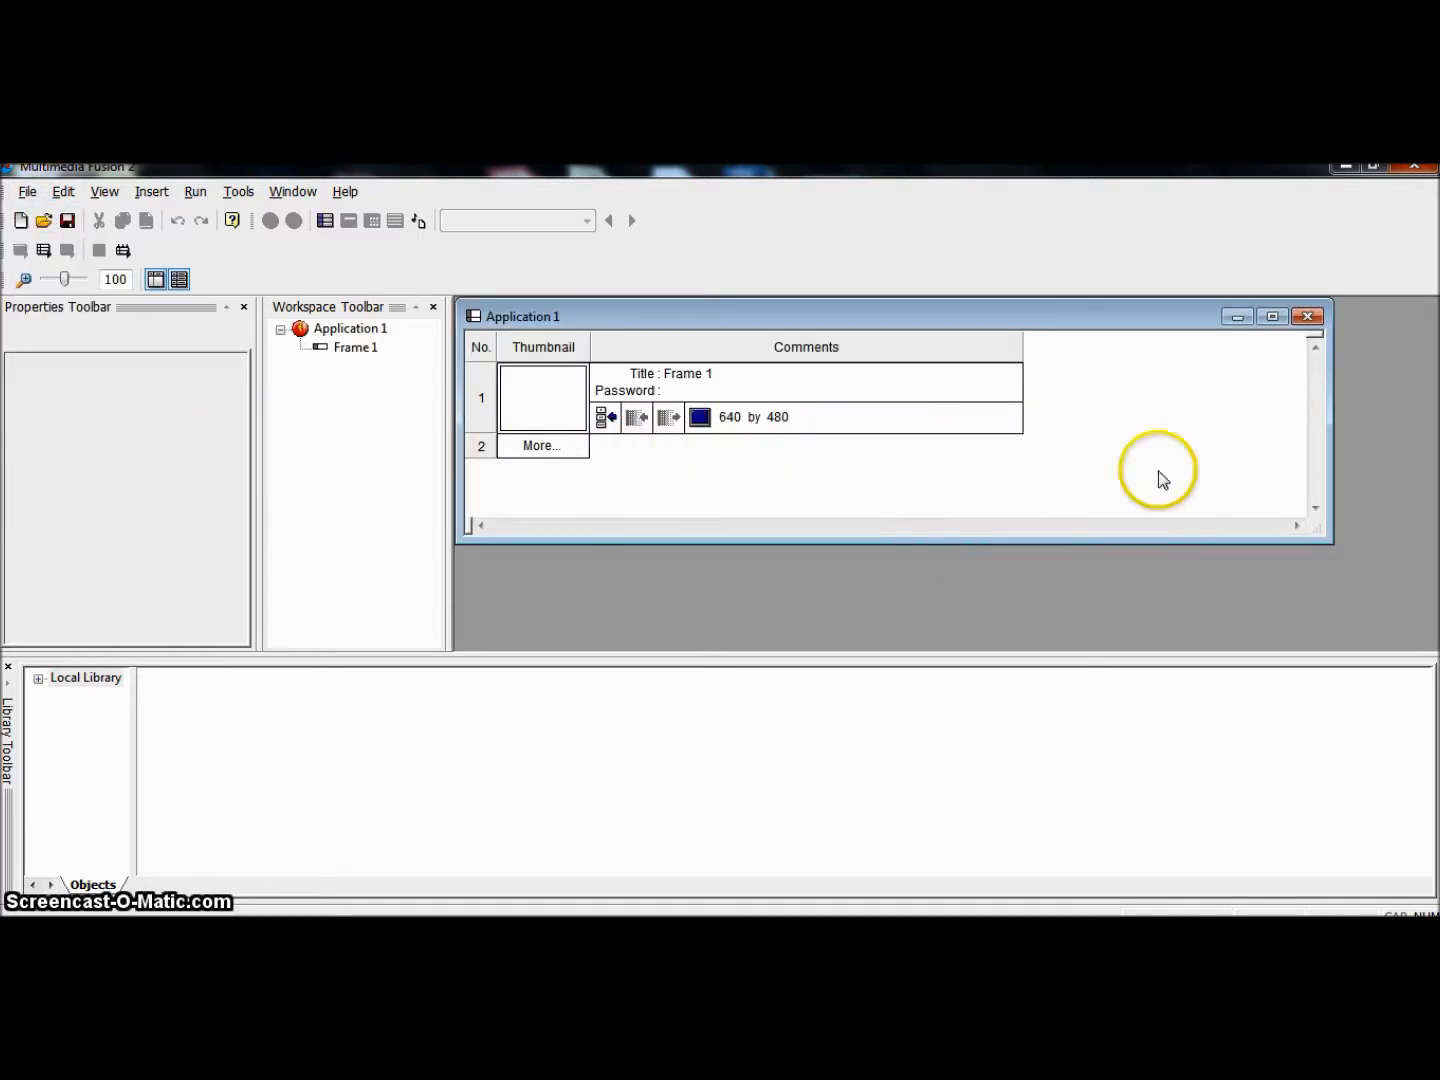
click(1273, 317)
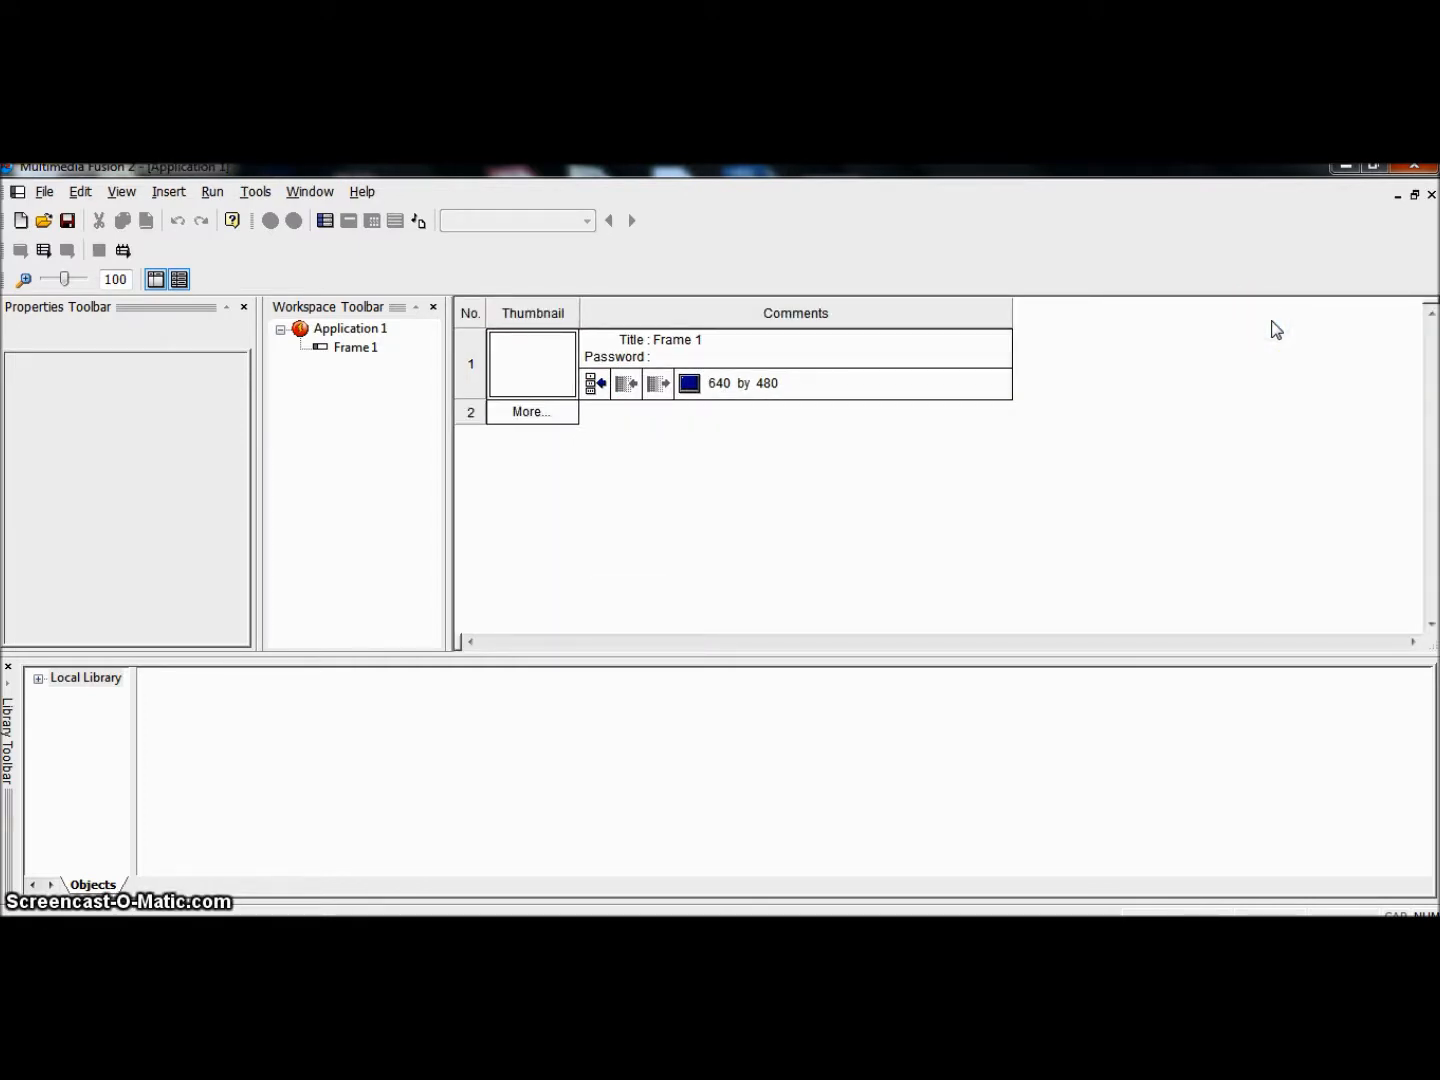
Step: Examine the application's properties, the workspace tree, the library pane and the list of available toolbars
click(176, 328)
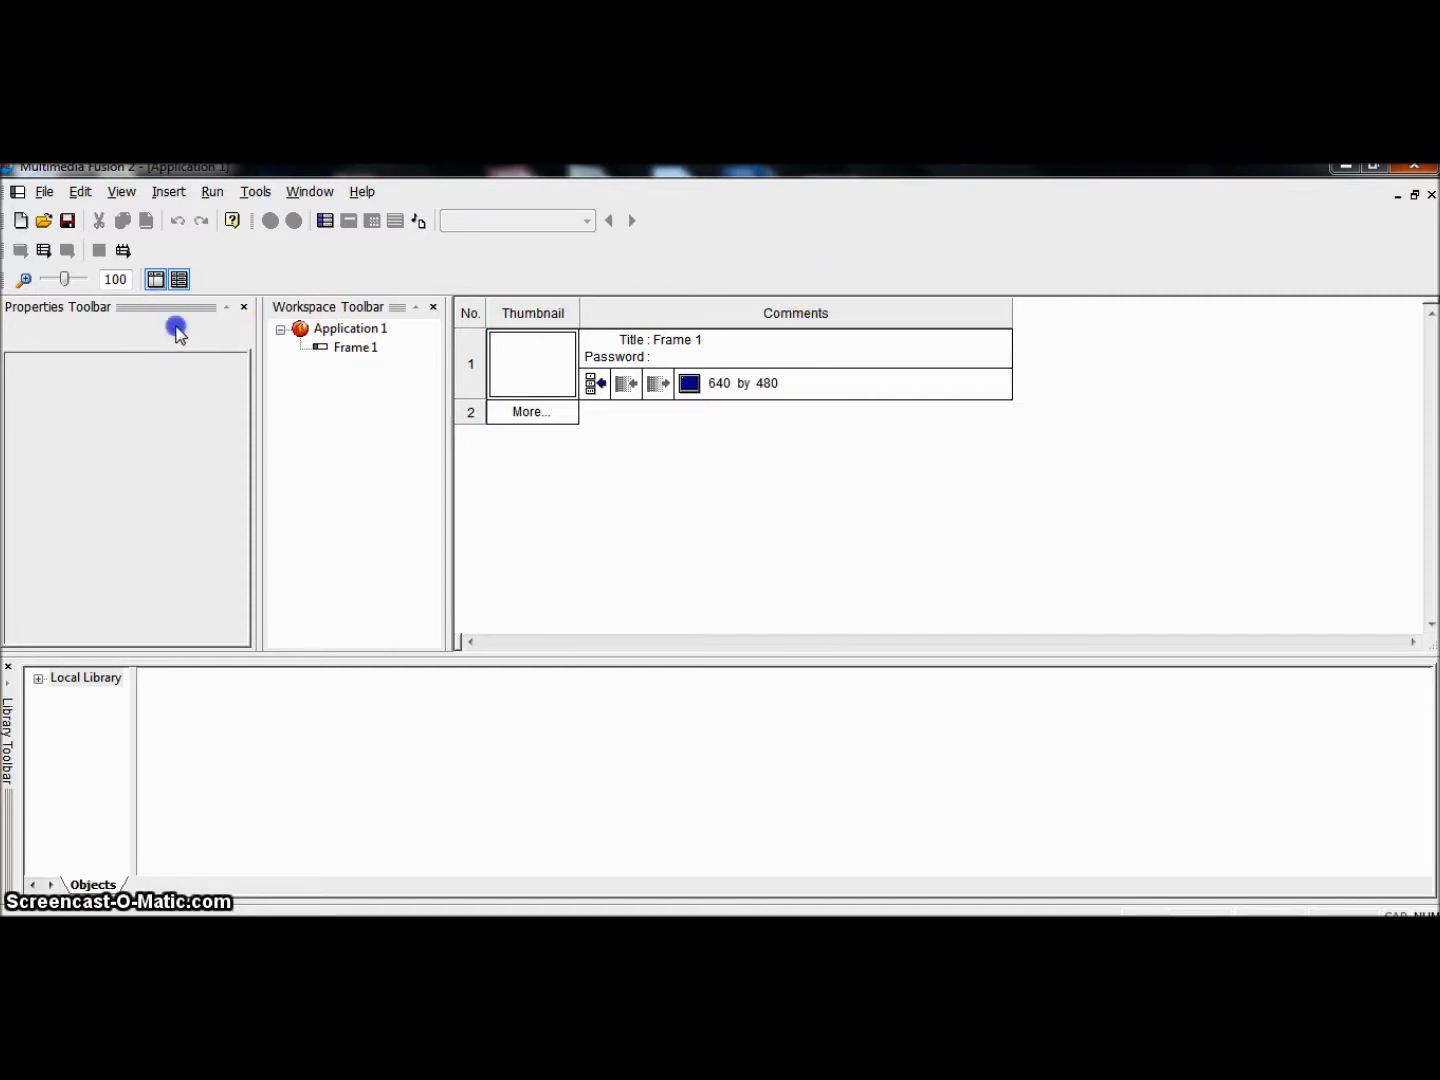
click(376, 450)
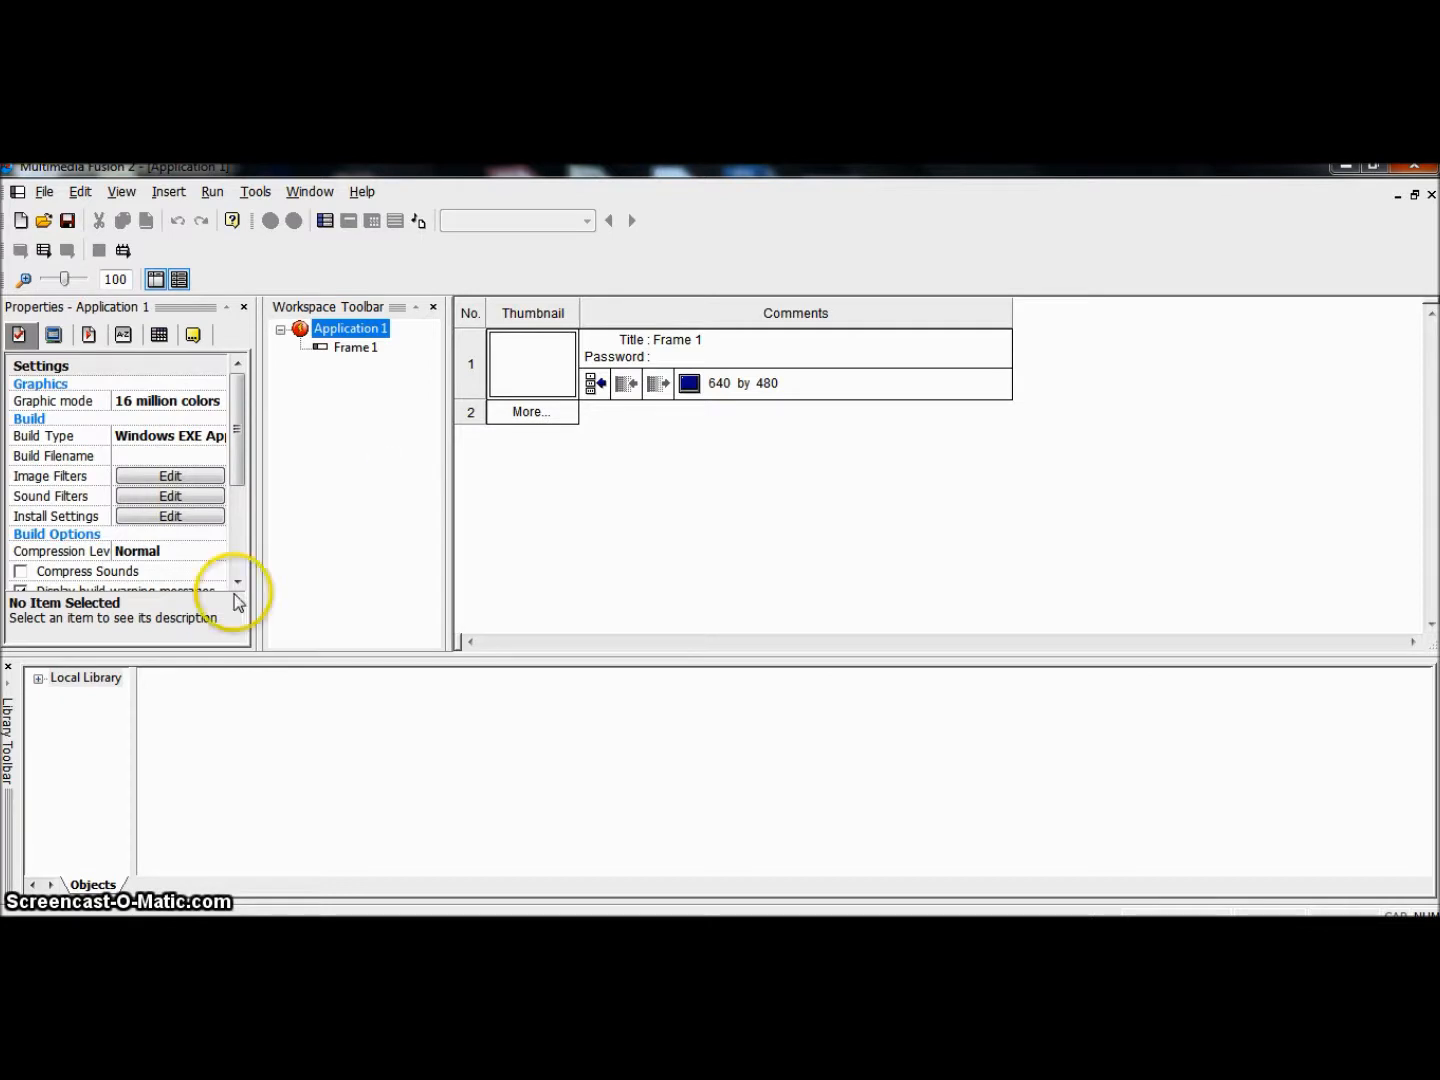
click(91, 741)
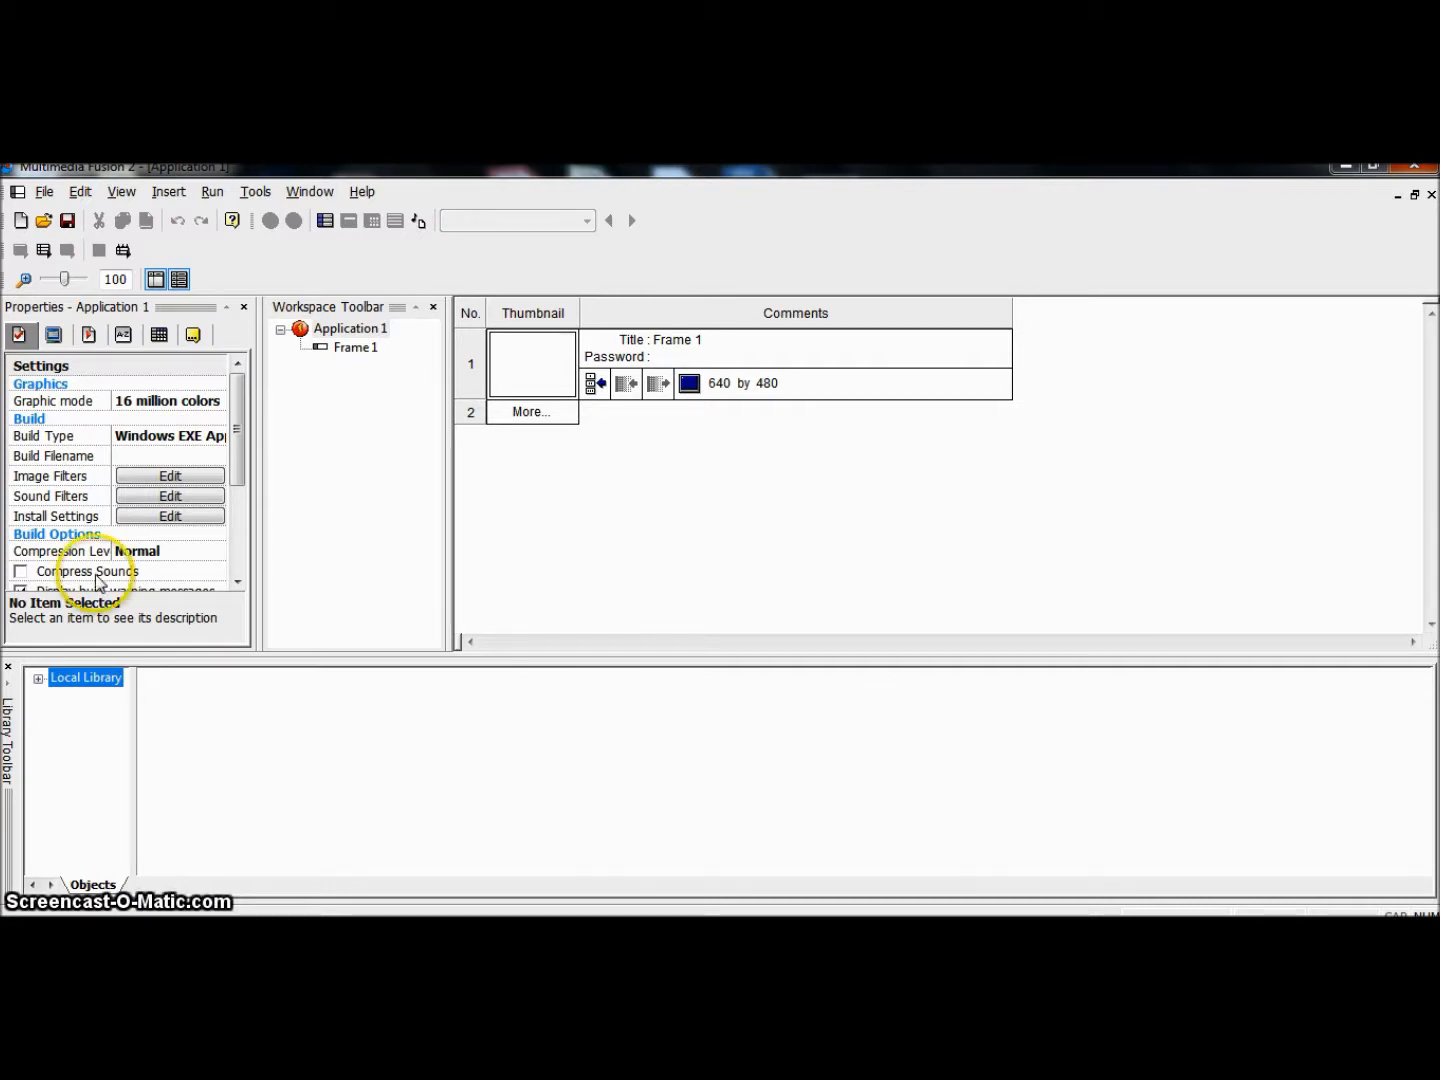
click(124, 194)
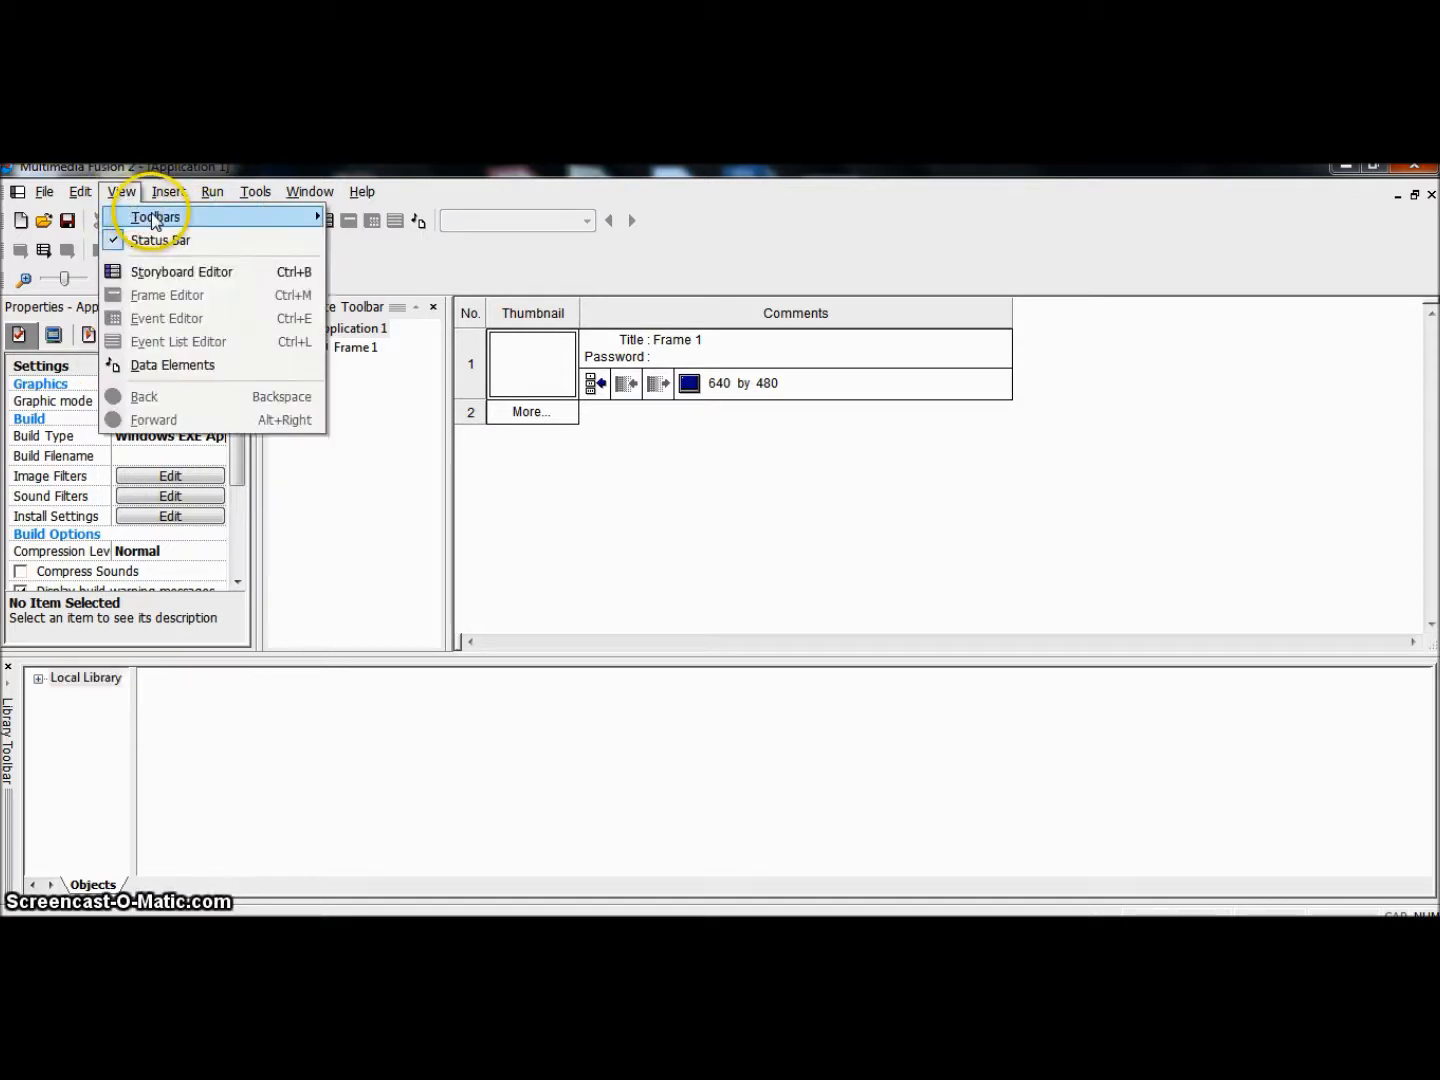
mouse_move(287, 229)
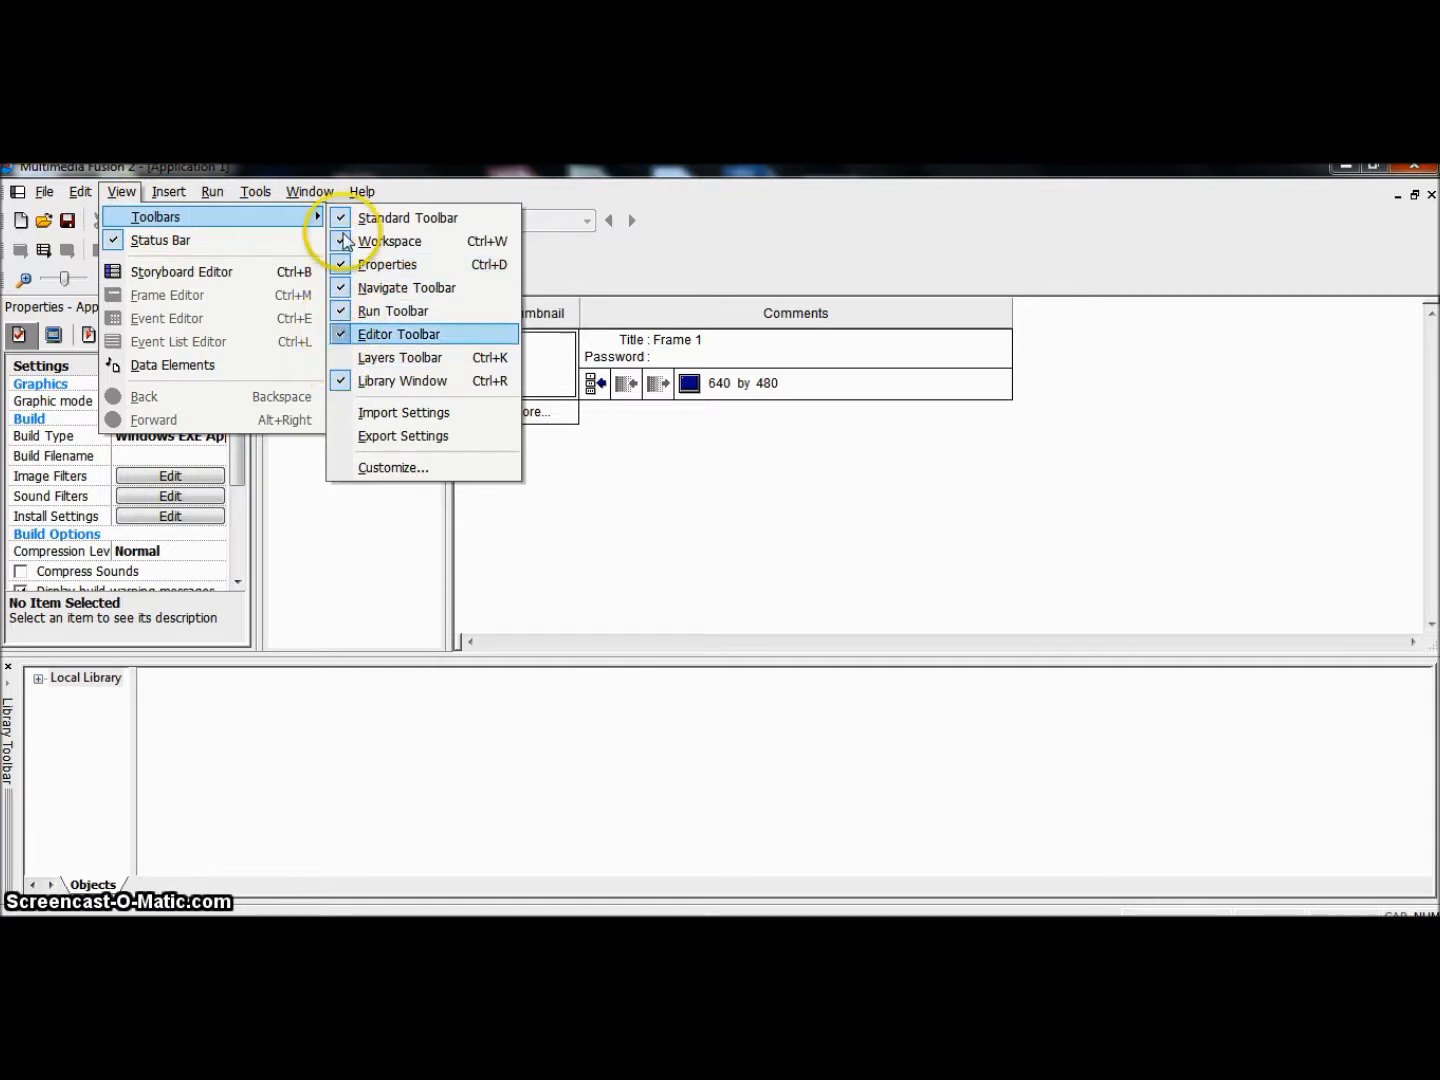
mouse_move(358, 193)
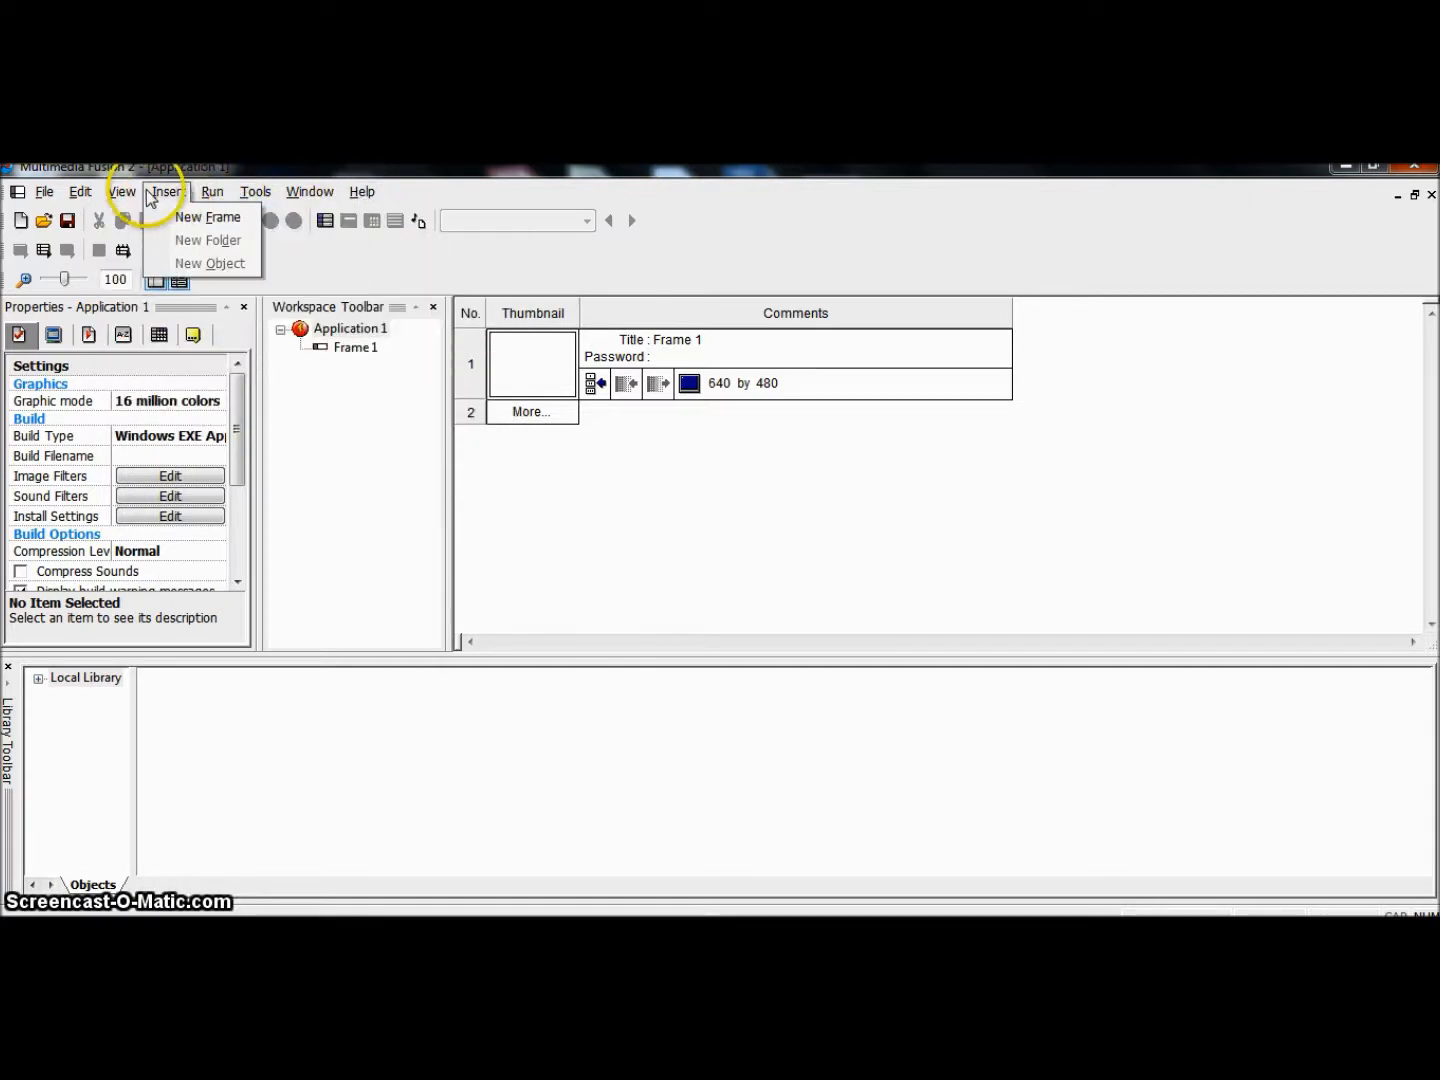
mouse_move(127, 196)
mouse_move(236, 218)
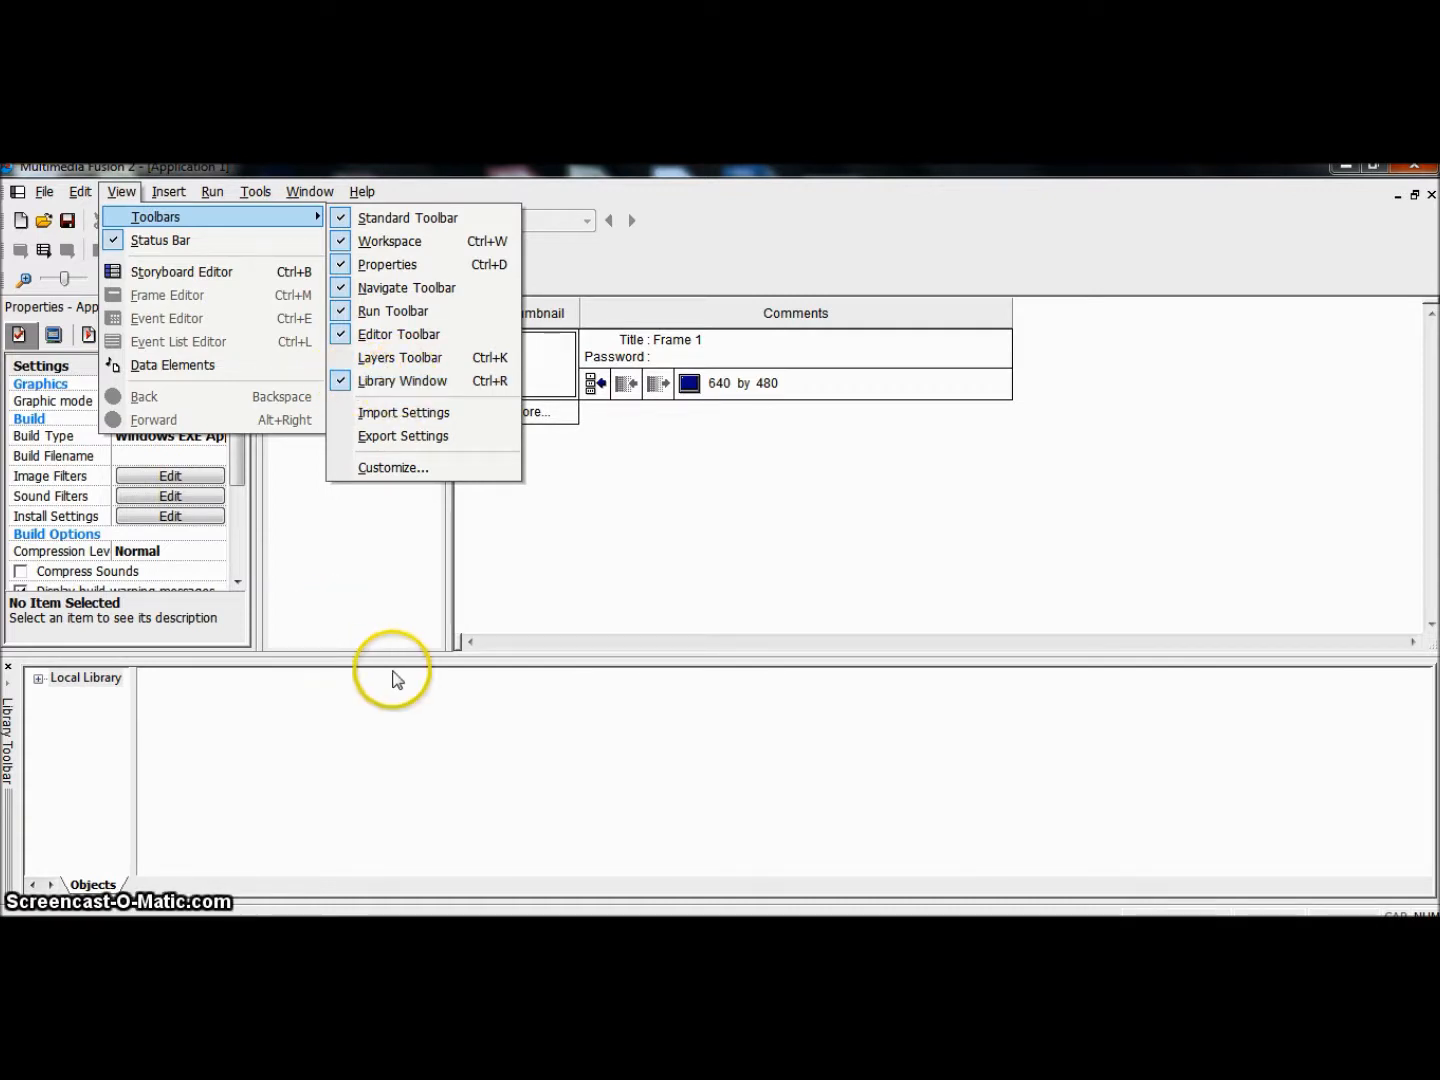
click(445, 698)
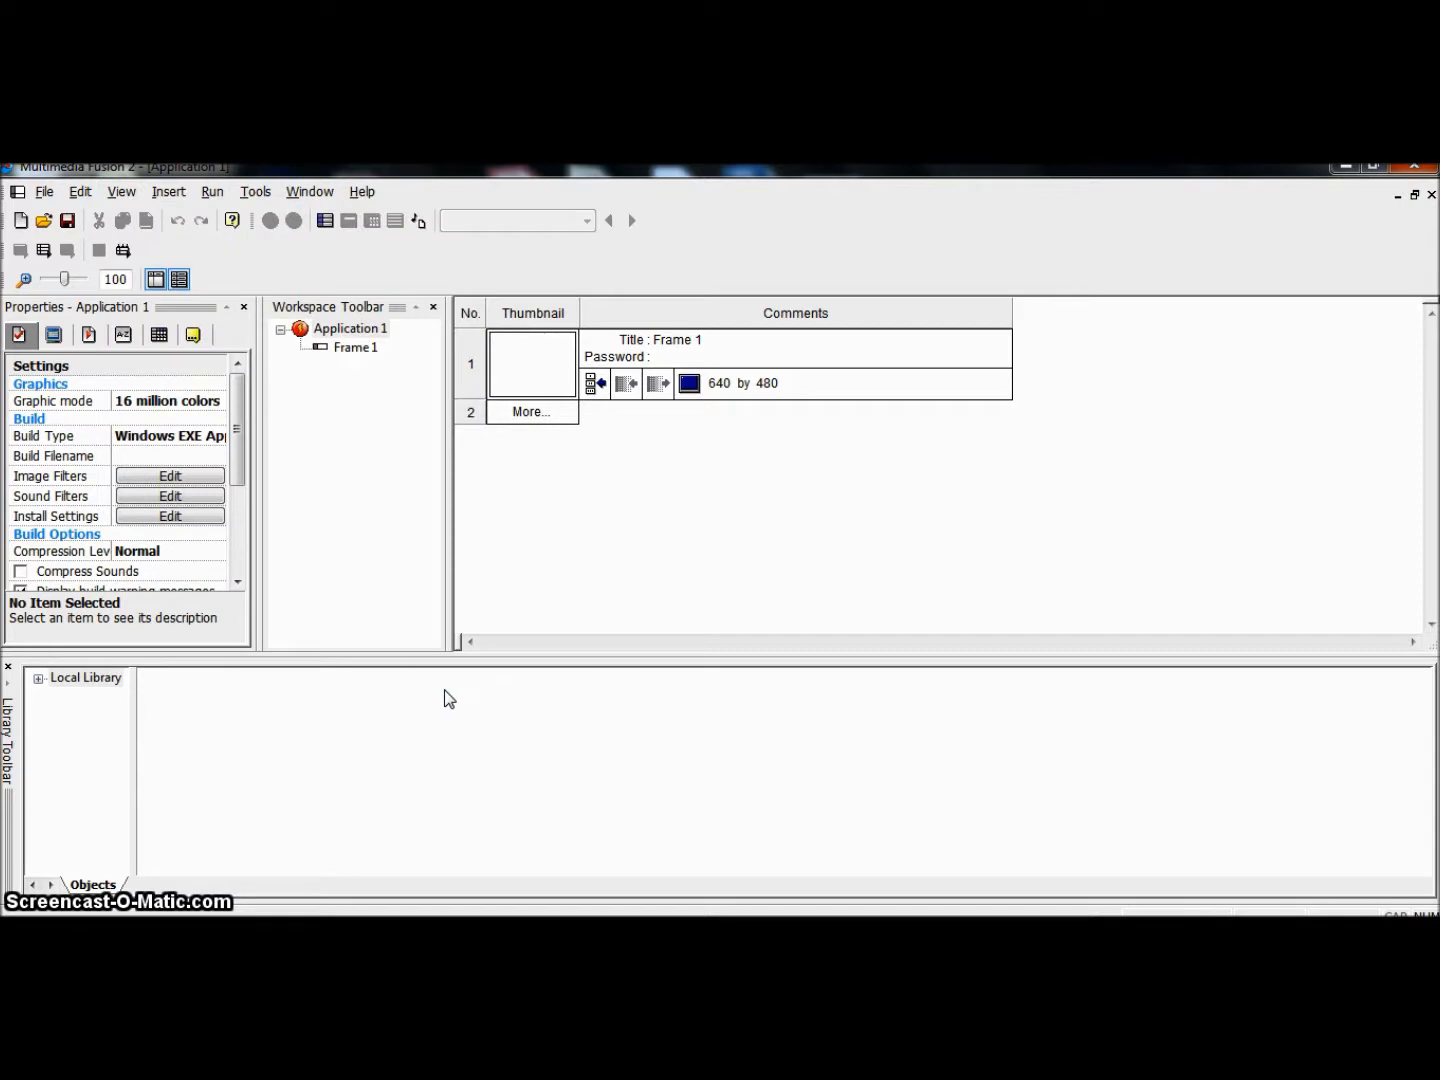
click(447, 684)
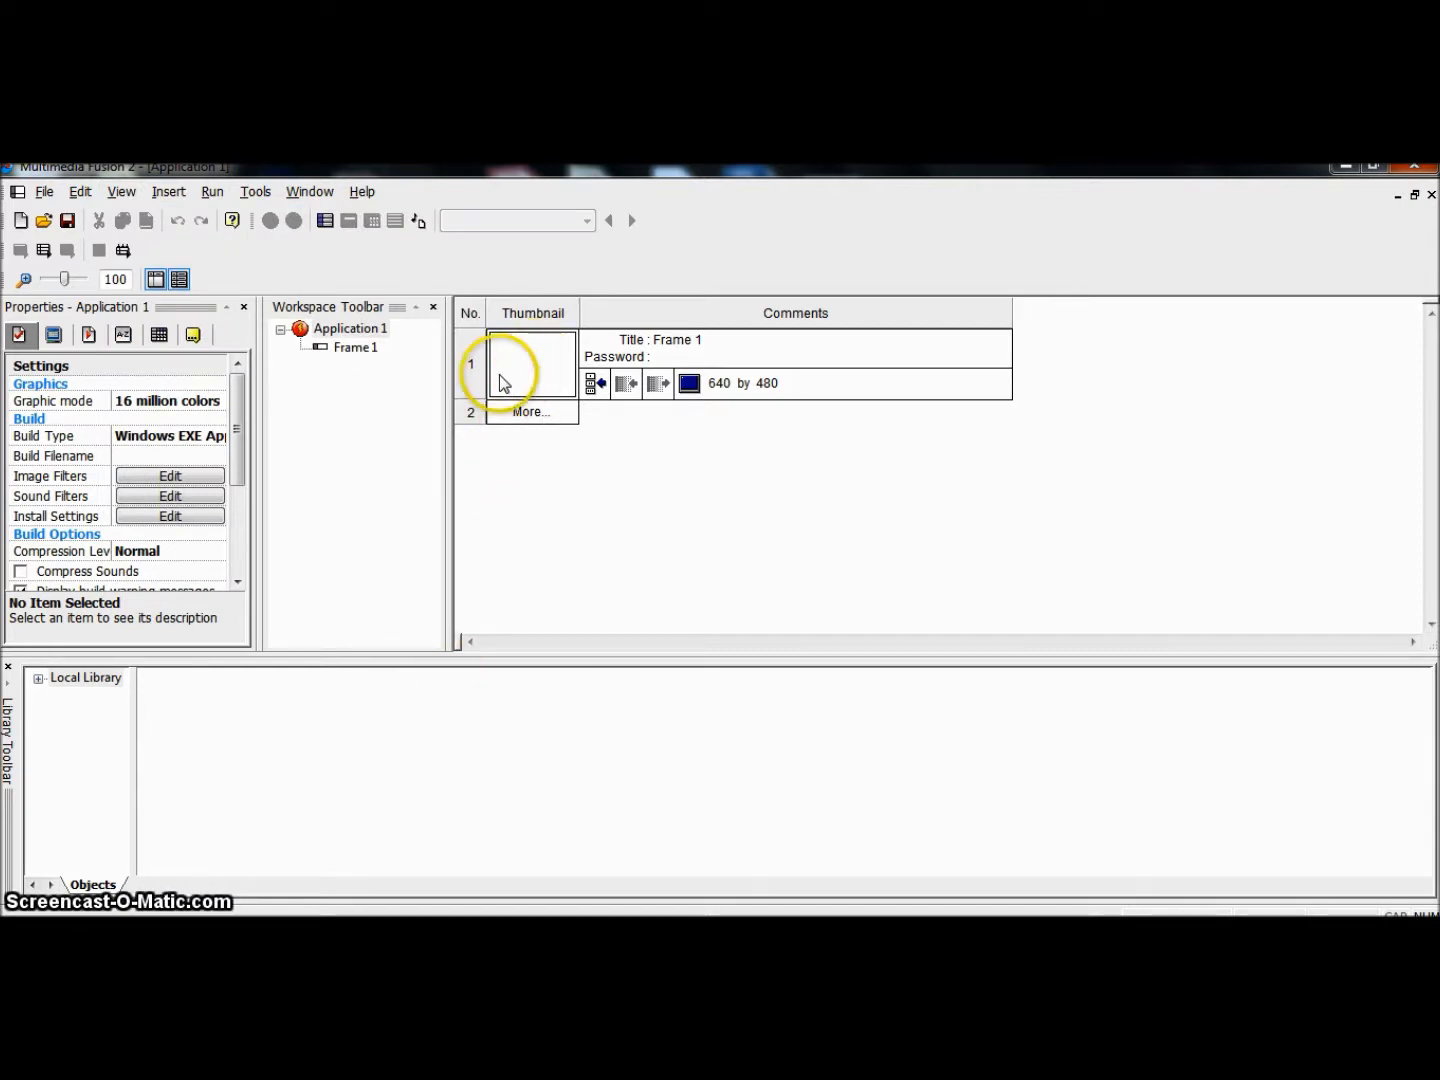
Step: Open Frame 1 in the Frame Editor, switch back to the Storyboard Editor, and reopen the frame
double_click(547, 368)
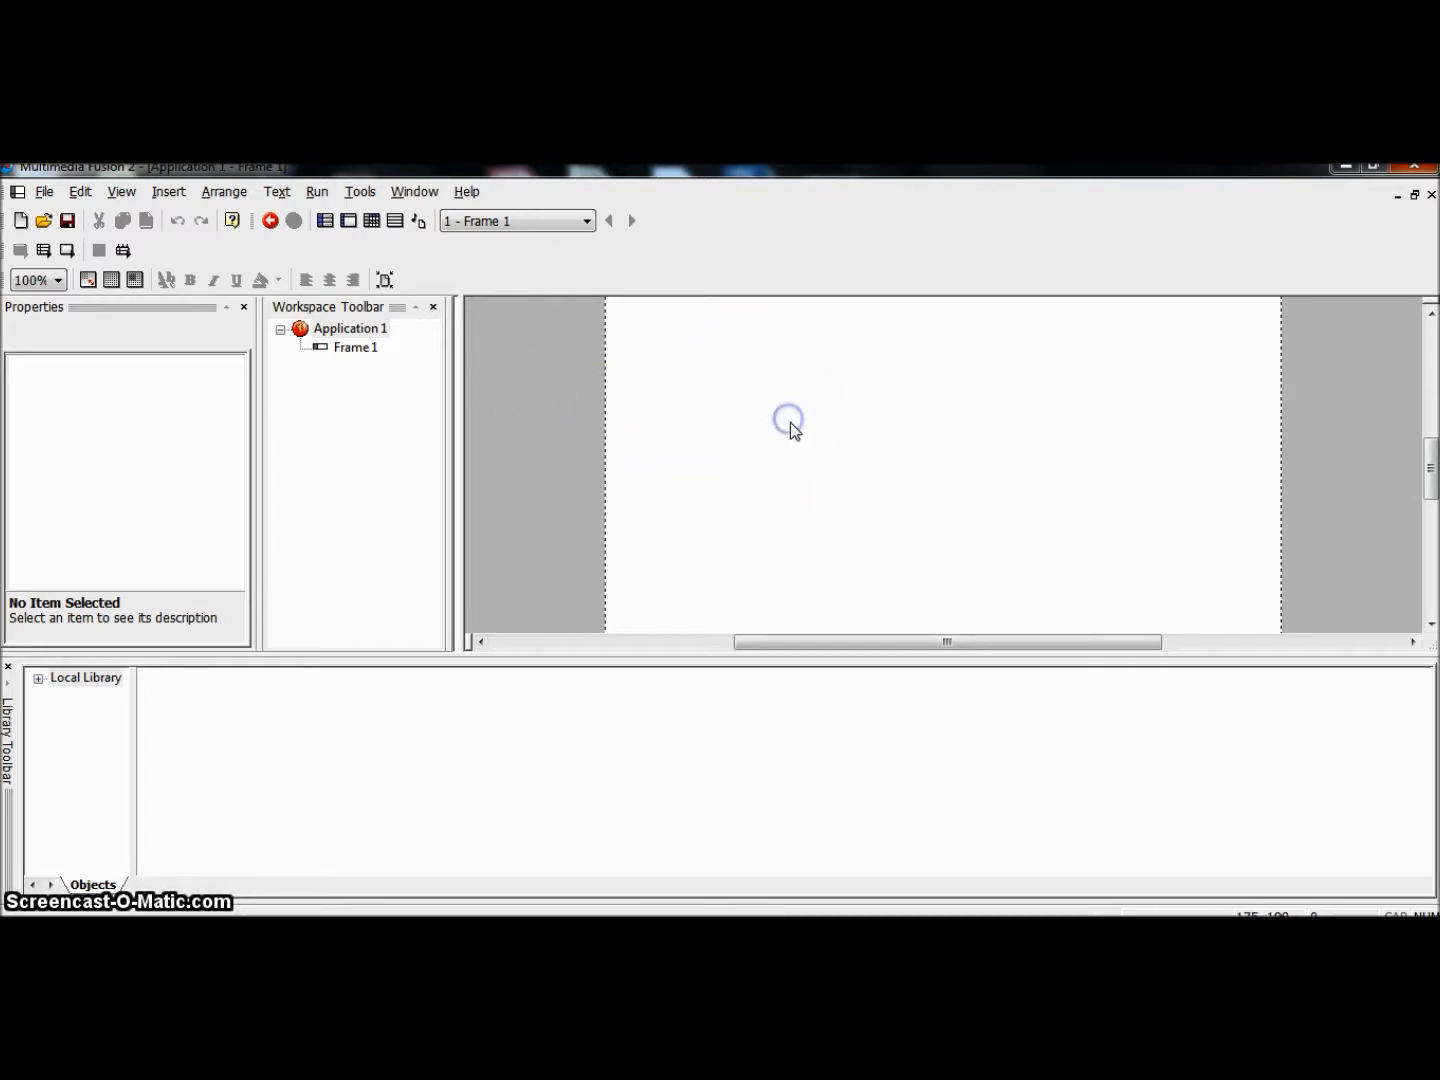
click(321, 221)
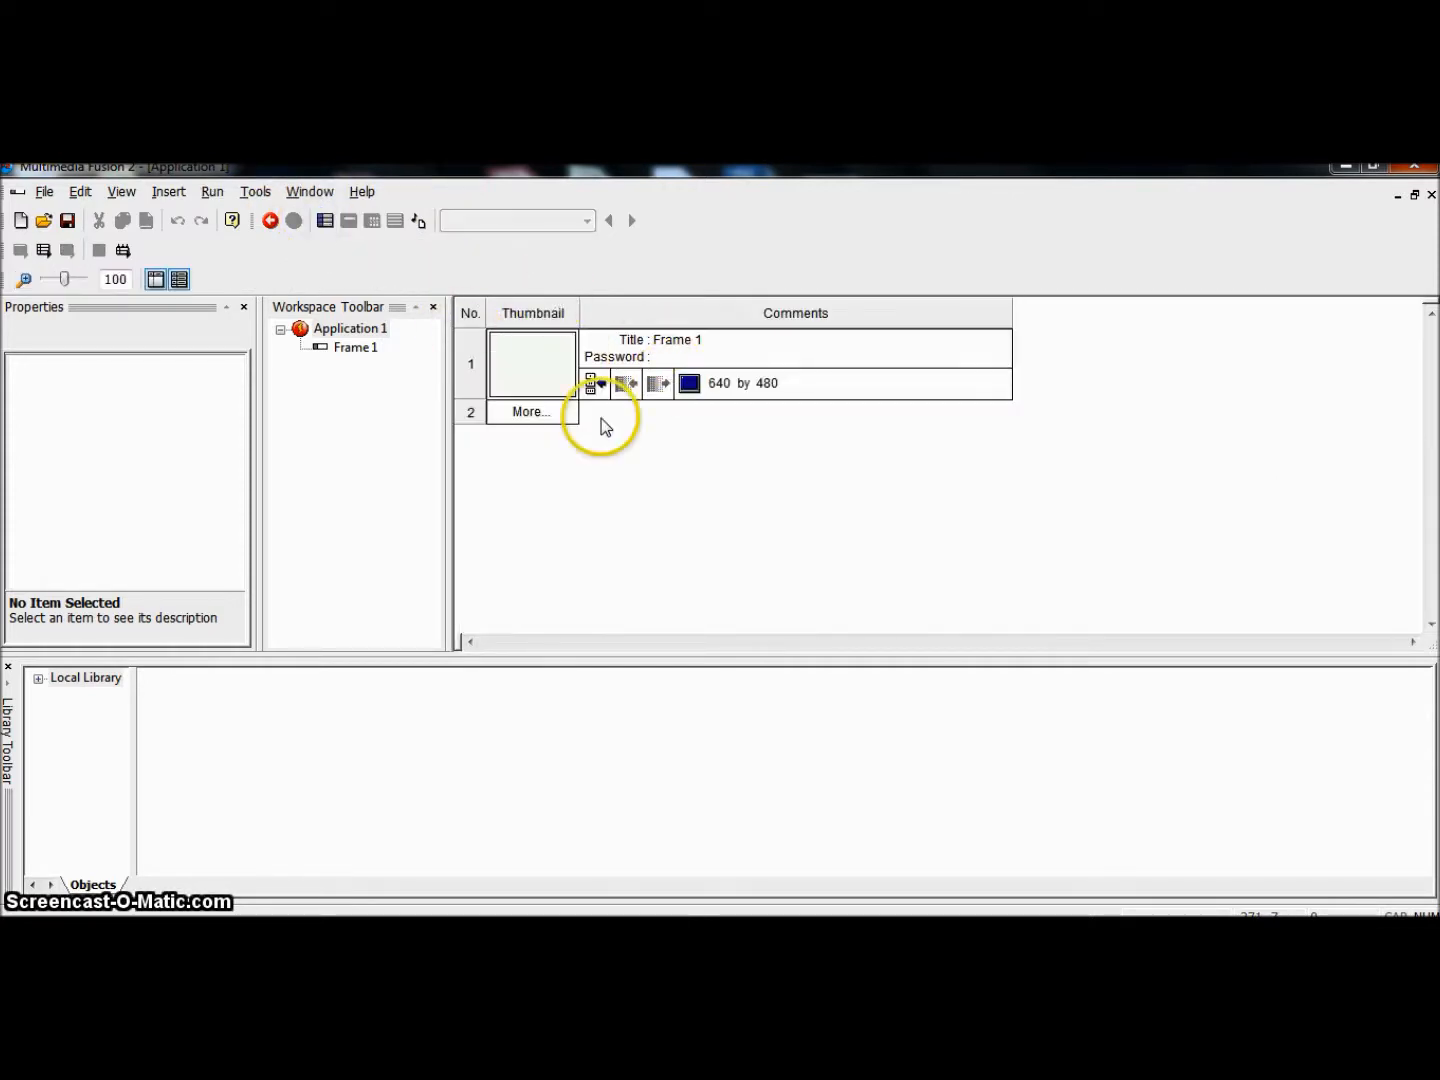
double_click(531, 380)
click(894, 409)
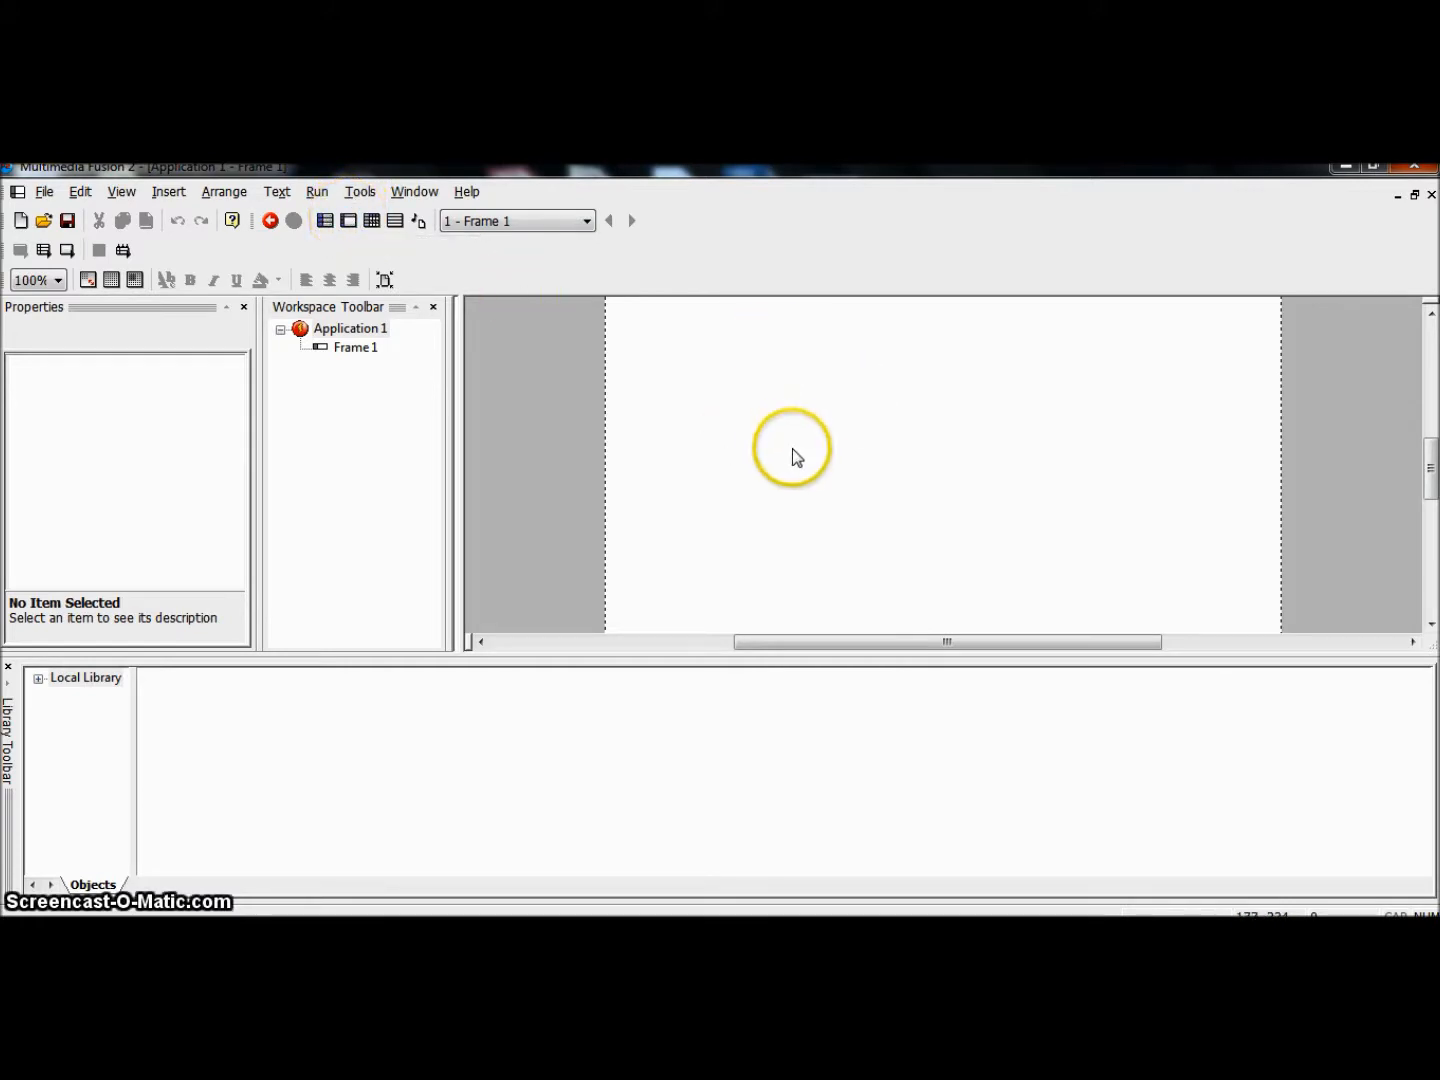
click(393, 230)
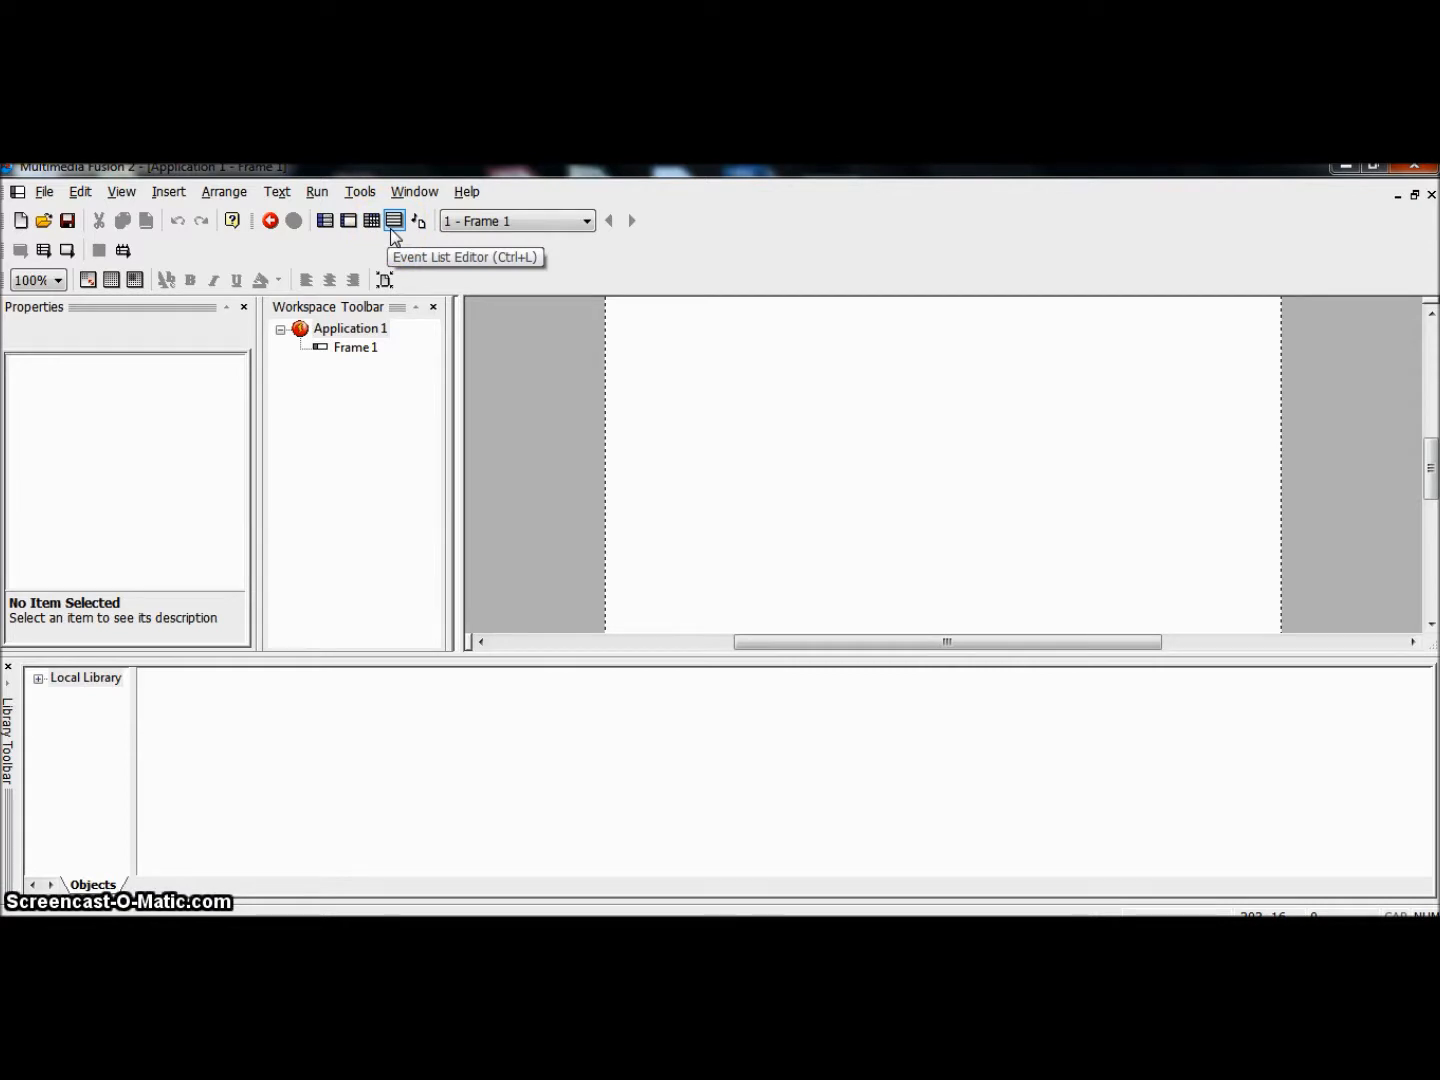
click(369, 224)
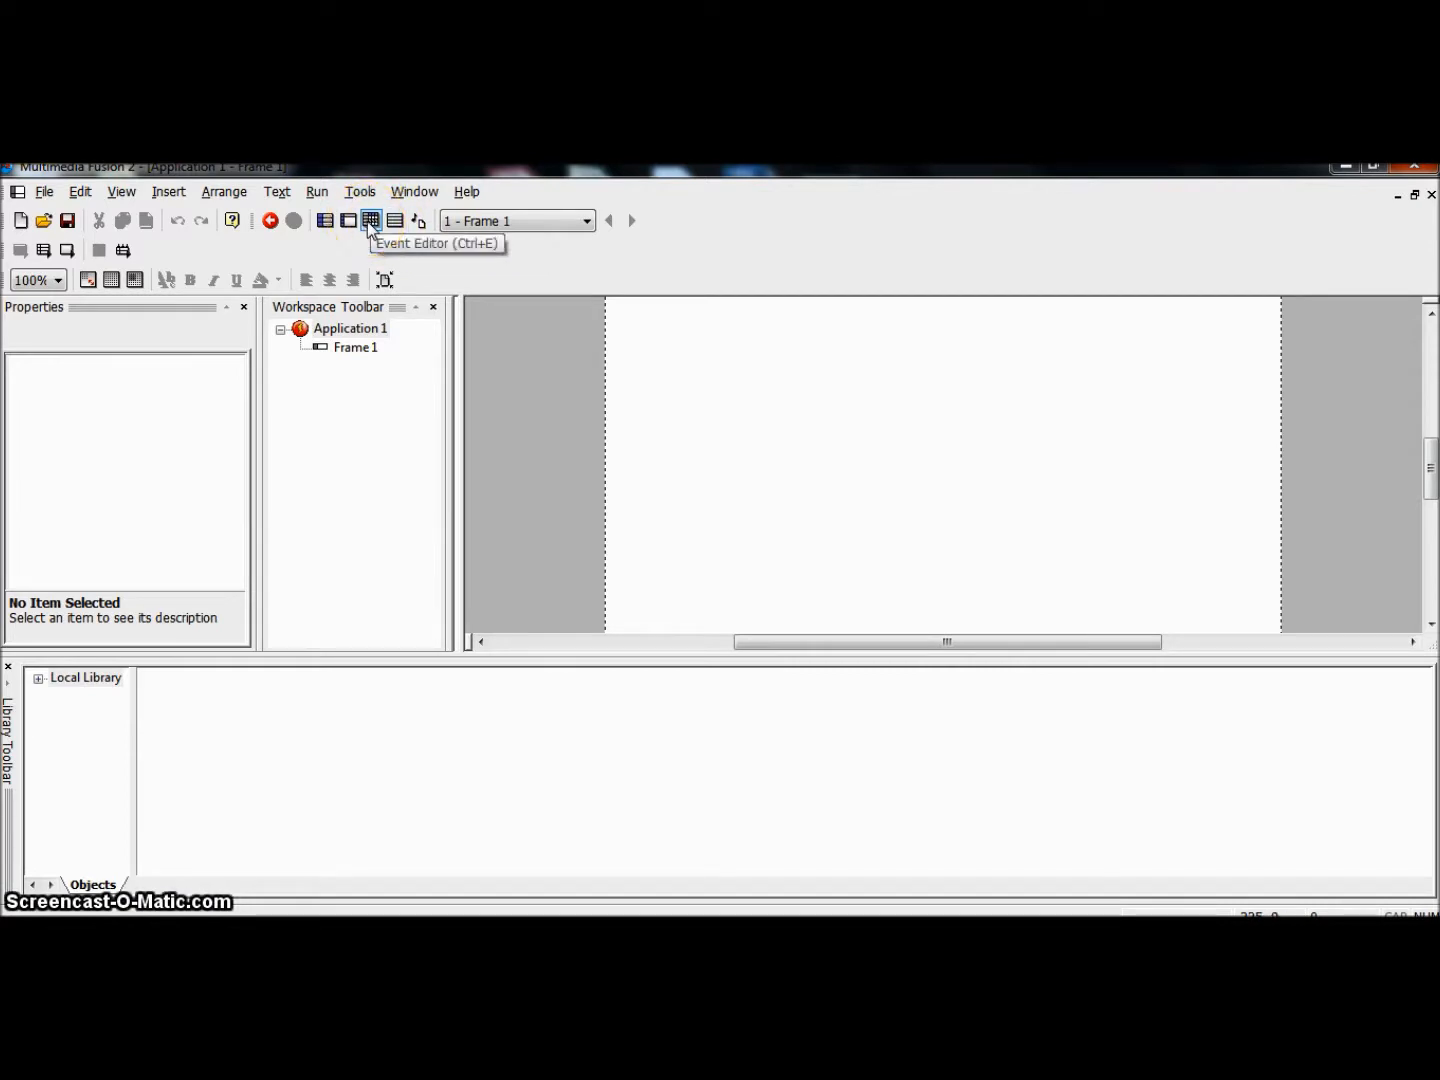
click(349, 222)
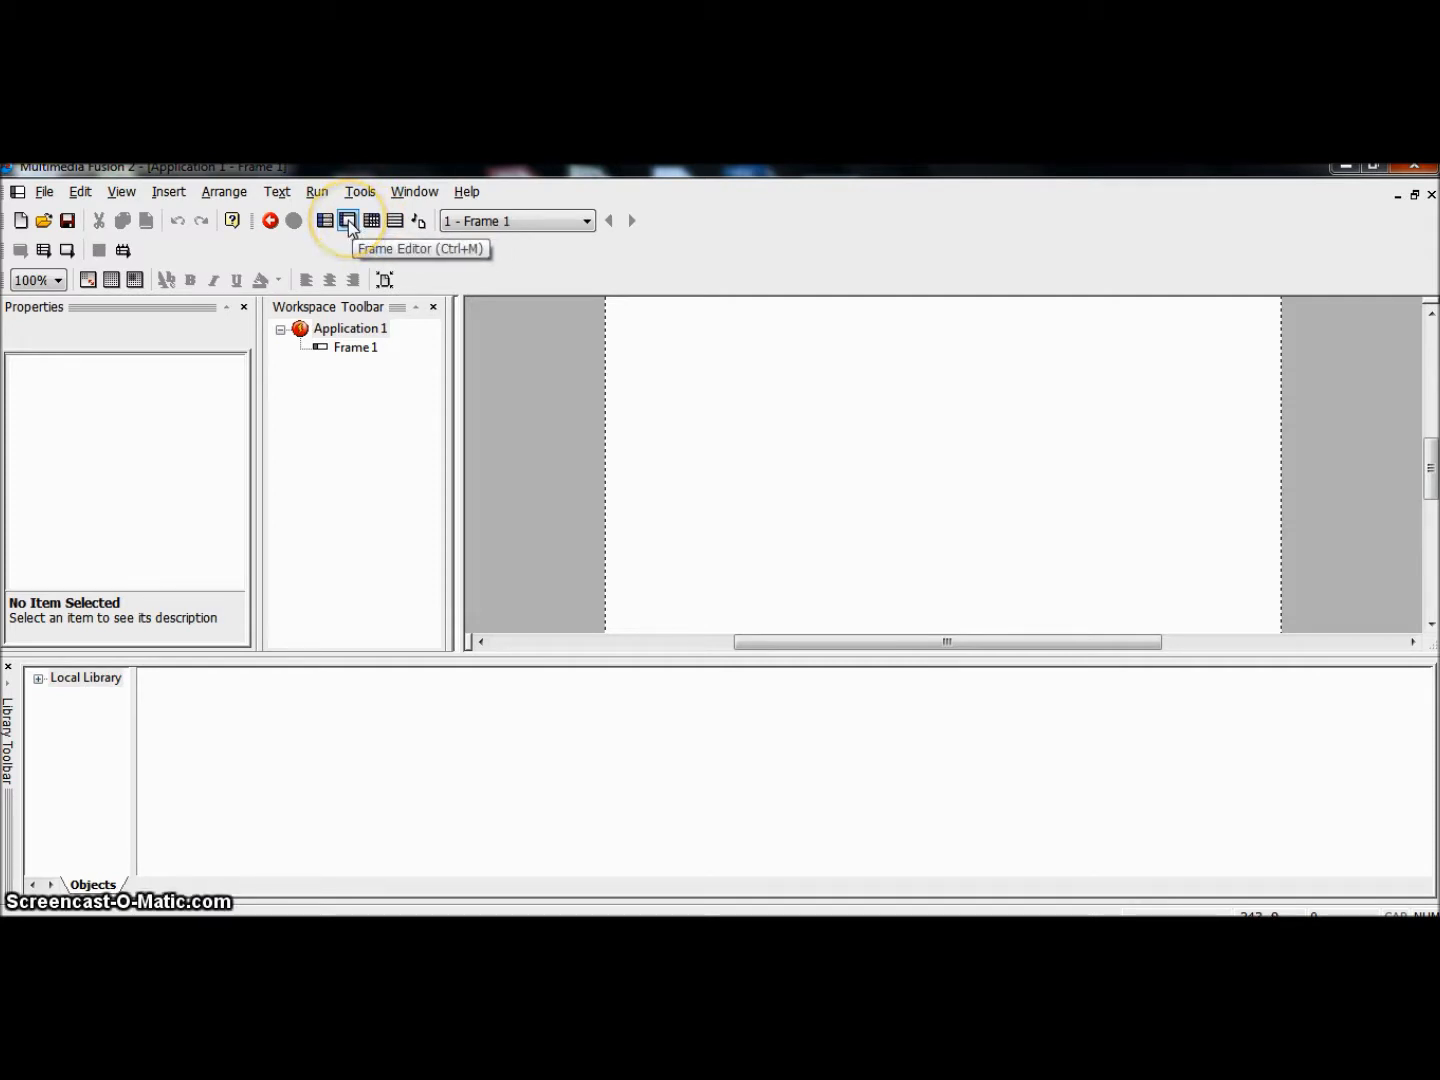
click(376, 358)
click(346, 221)
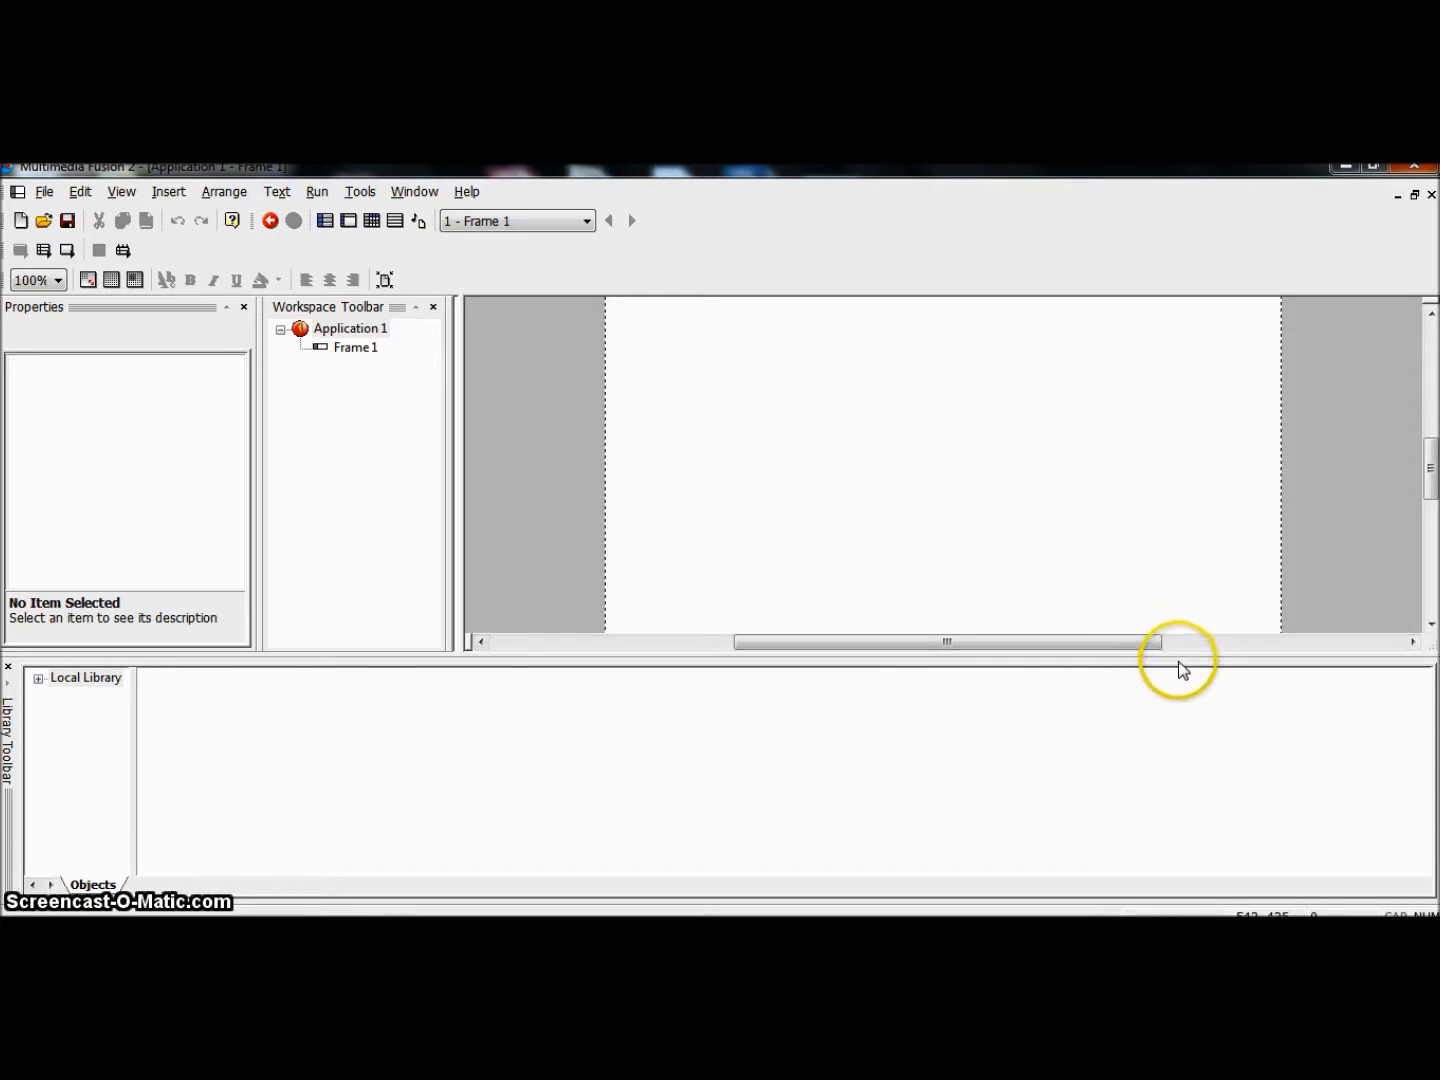
Step: Enlarge the frame editing area by reducing the height of the Library pane and slightly narrowing the docked panes
drag(1175, 654, 1175, 689)
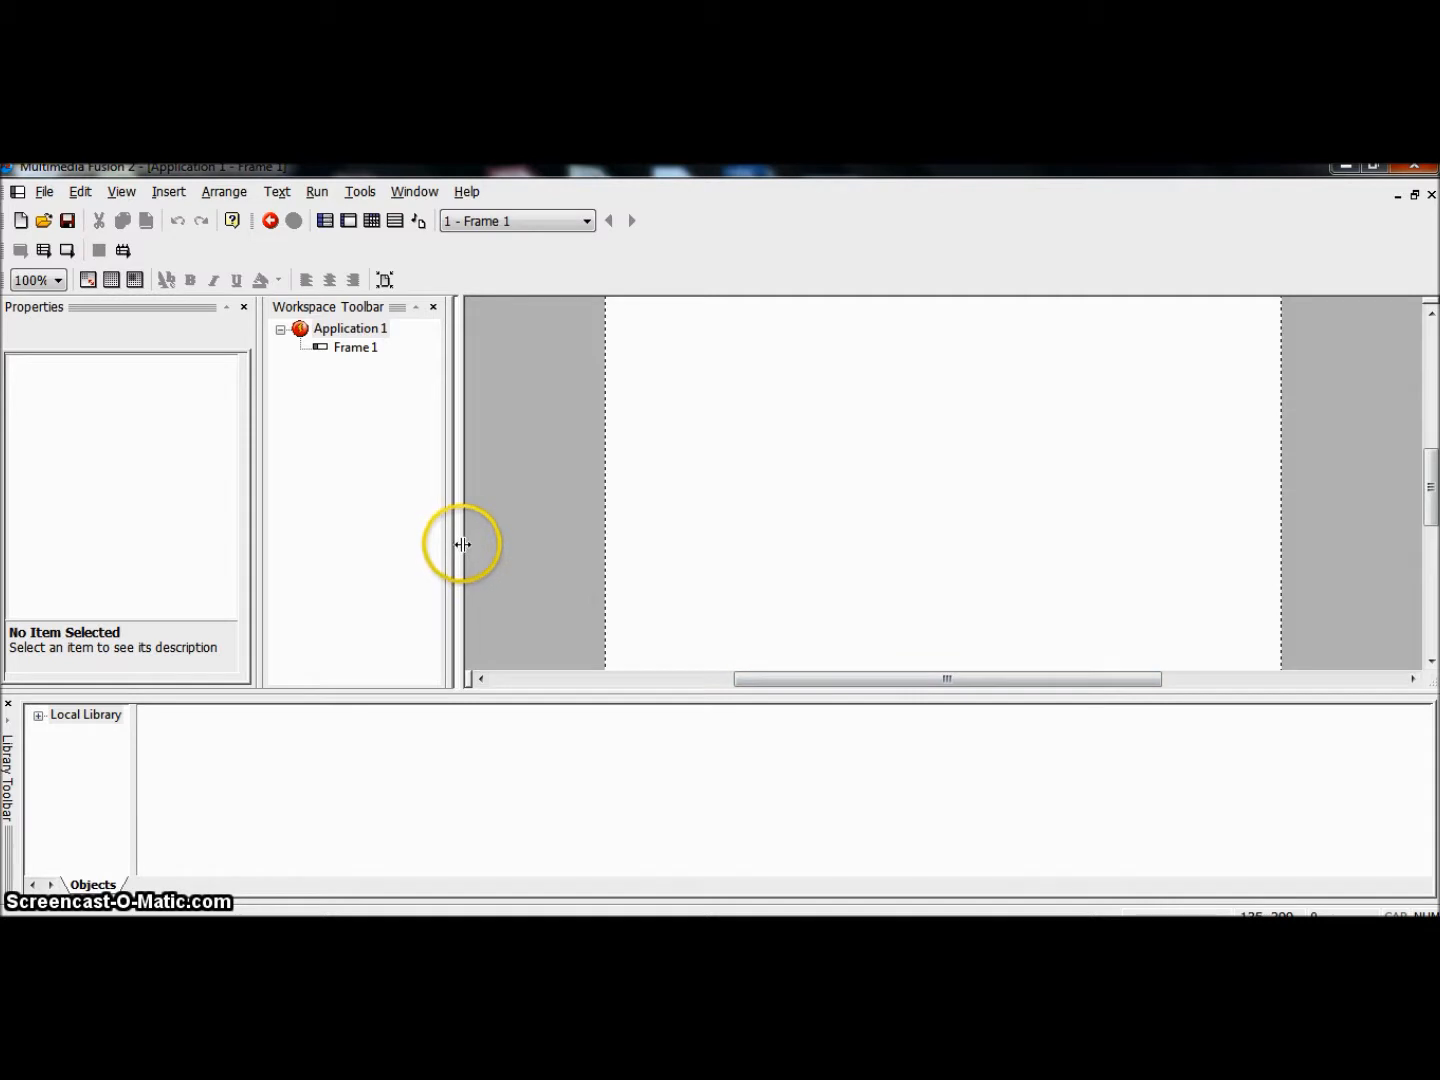
drag(458, 471, 413, 470)
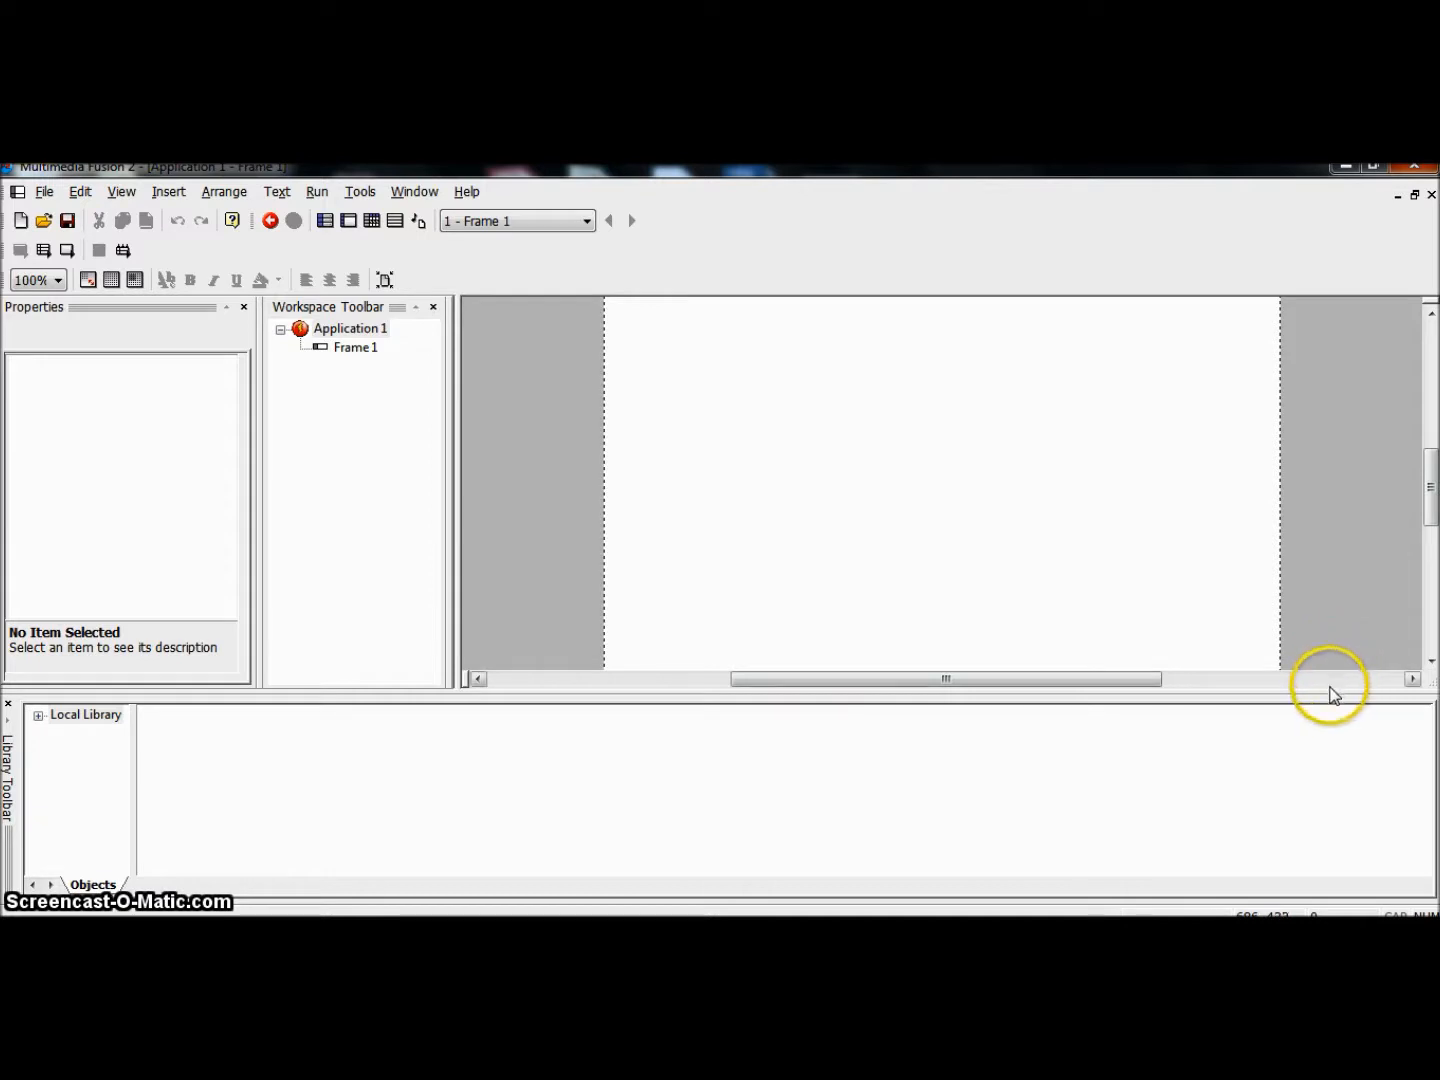
drag(1327, 692, 1327, 746)
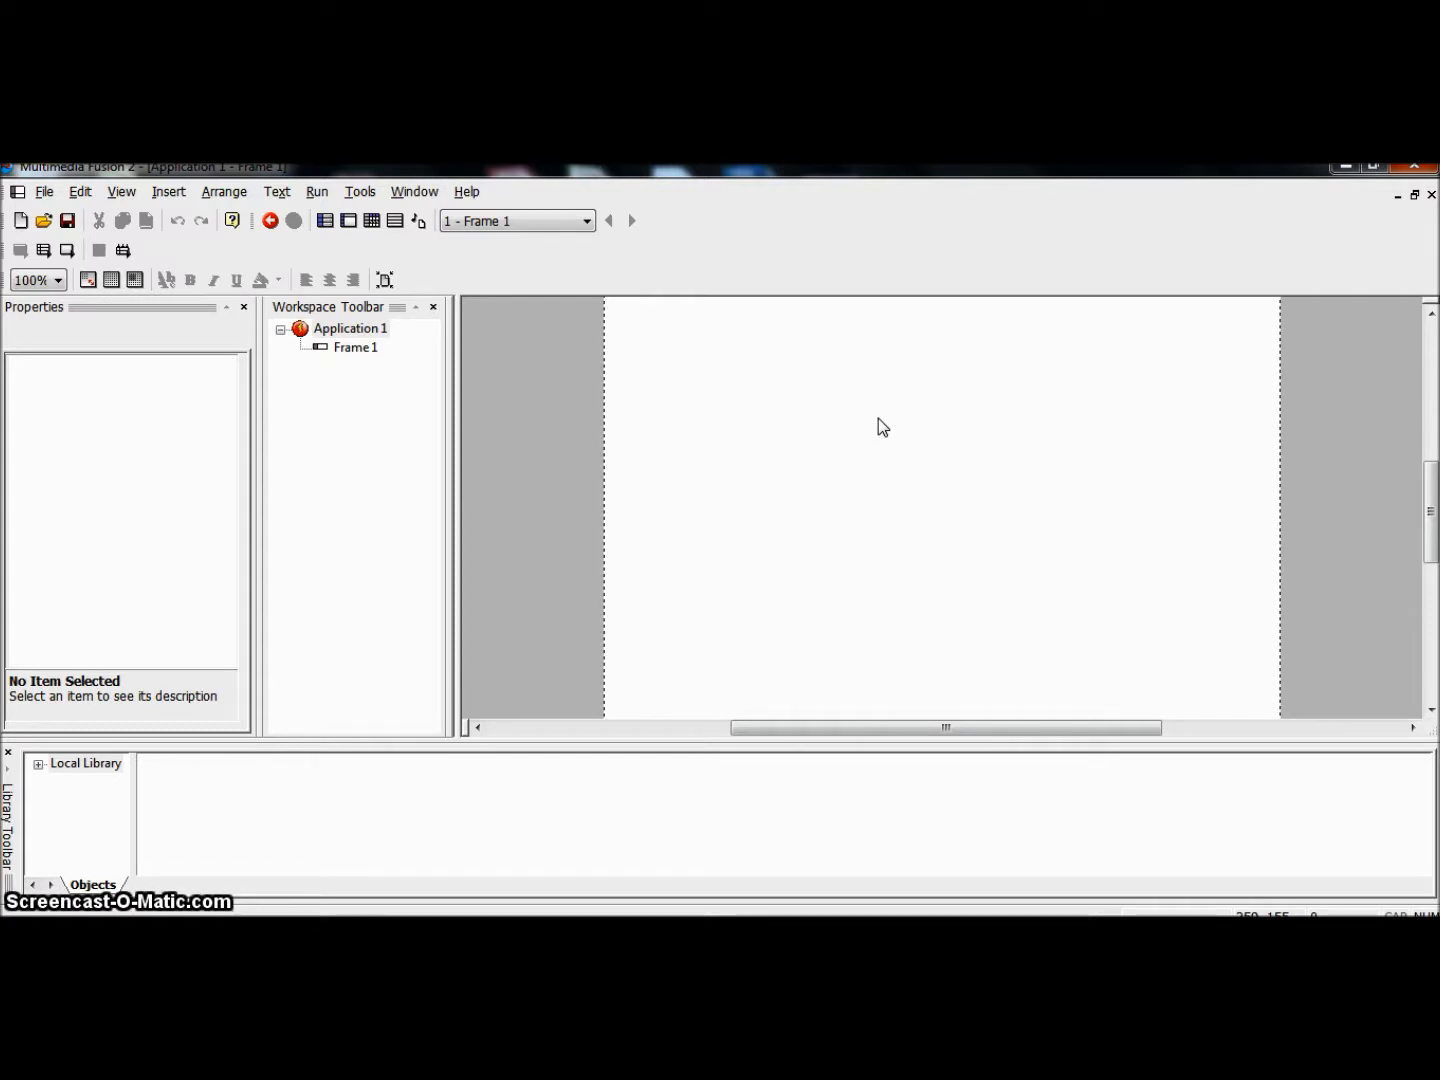
drag(866, 415, 895, 427)
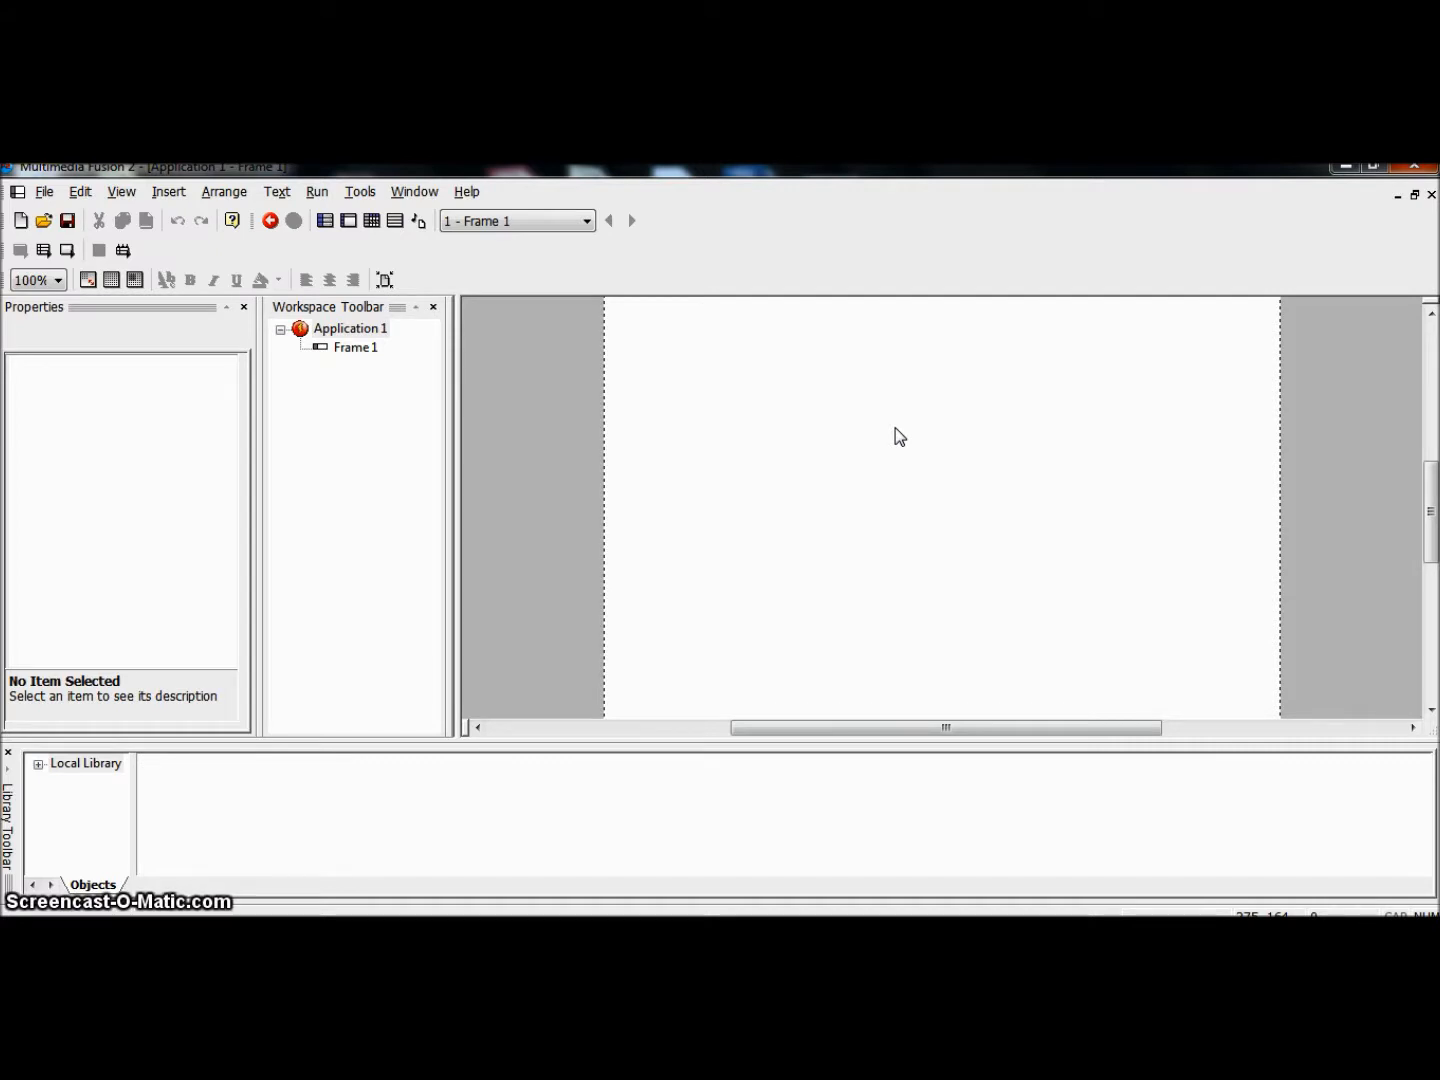
right_click(534, 358)
mouse_move(533, 358)
mouse_down()
mouse_move(560, 344)
mouse_move(522, 392)
mouse_up()
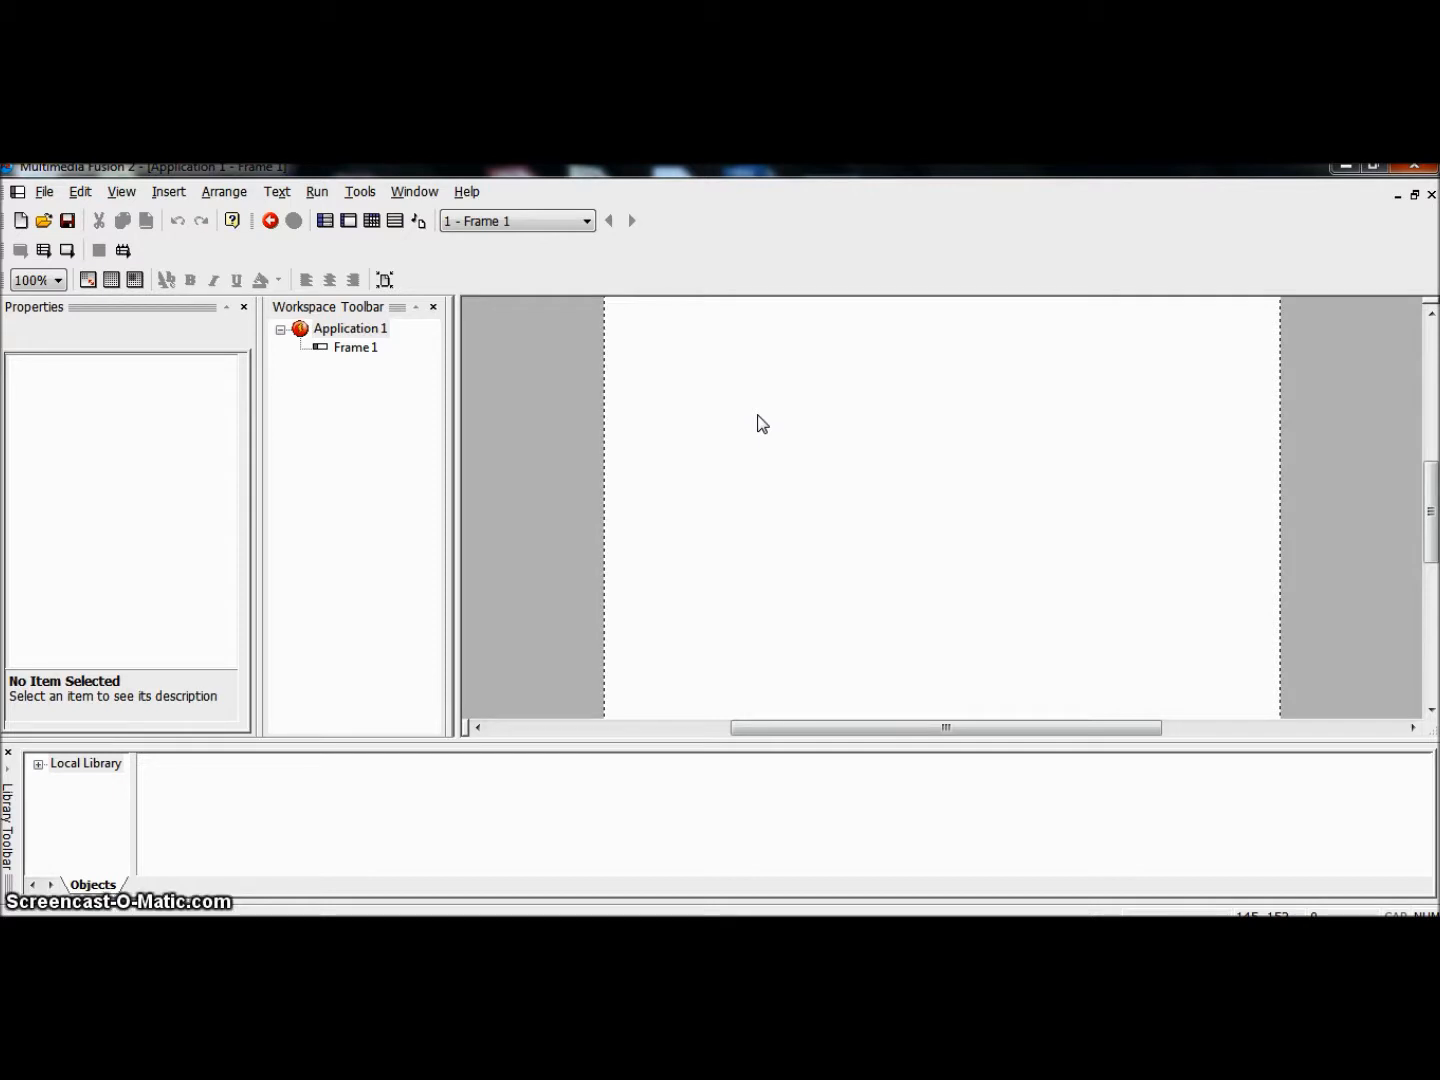
drag(666, 405, 756, 462)
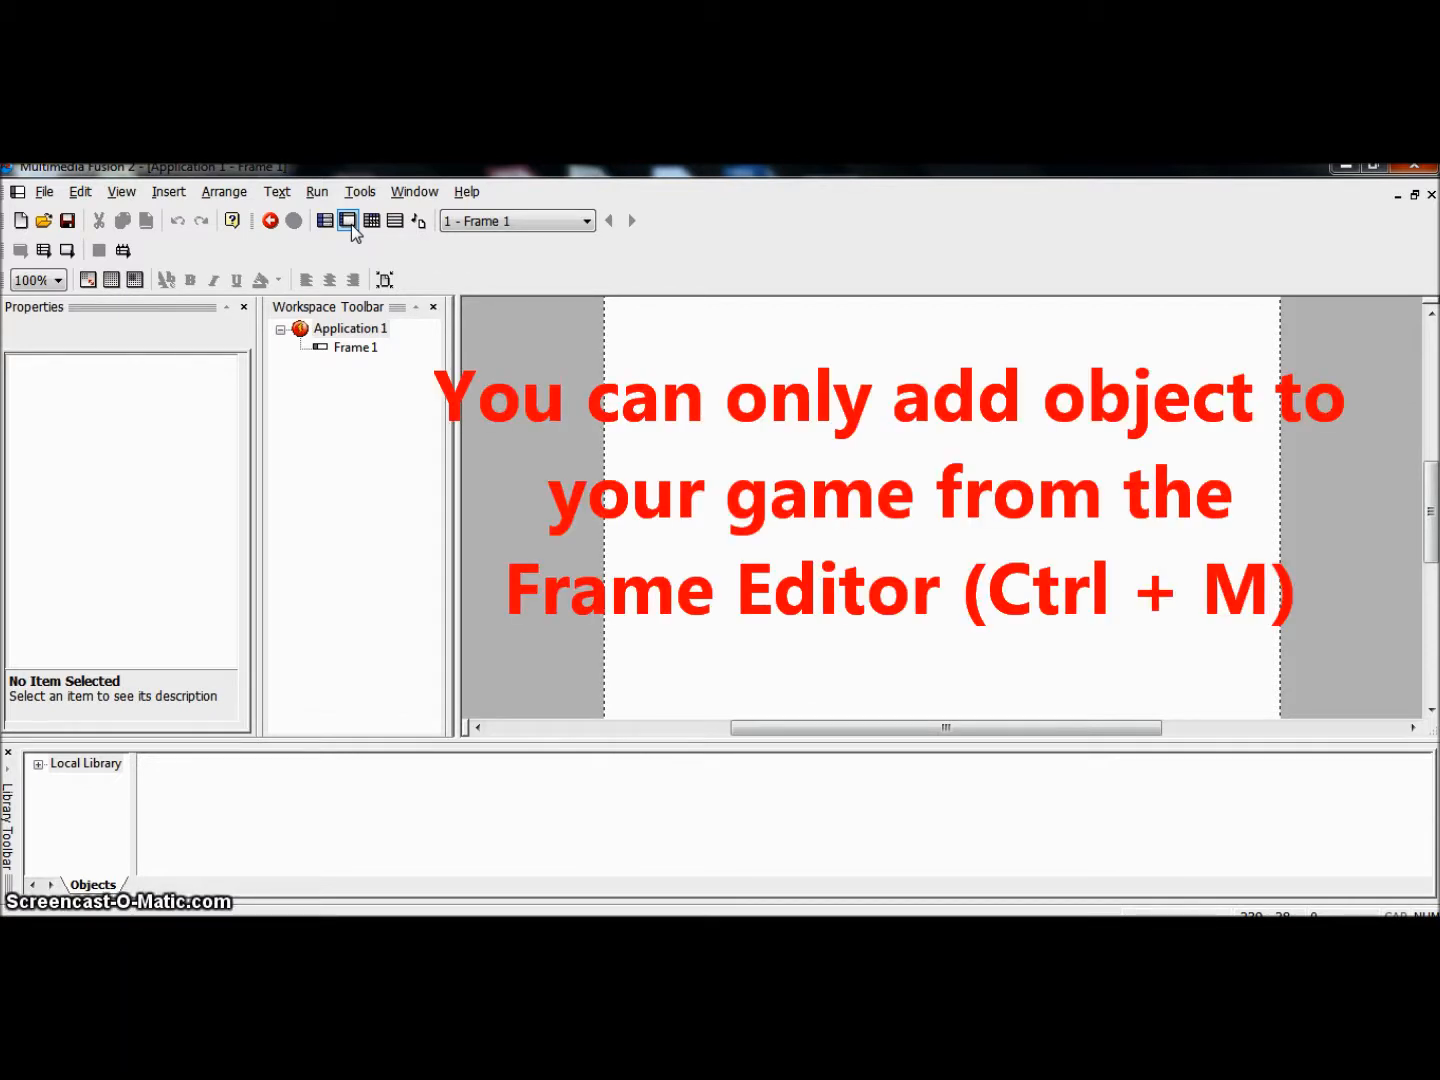
click(723, 378)
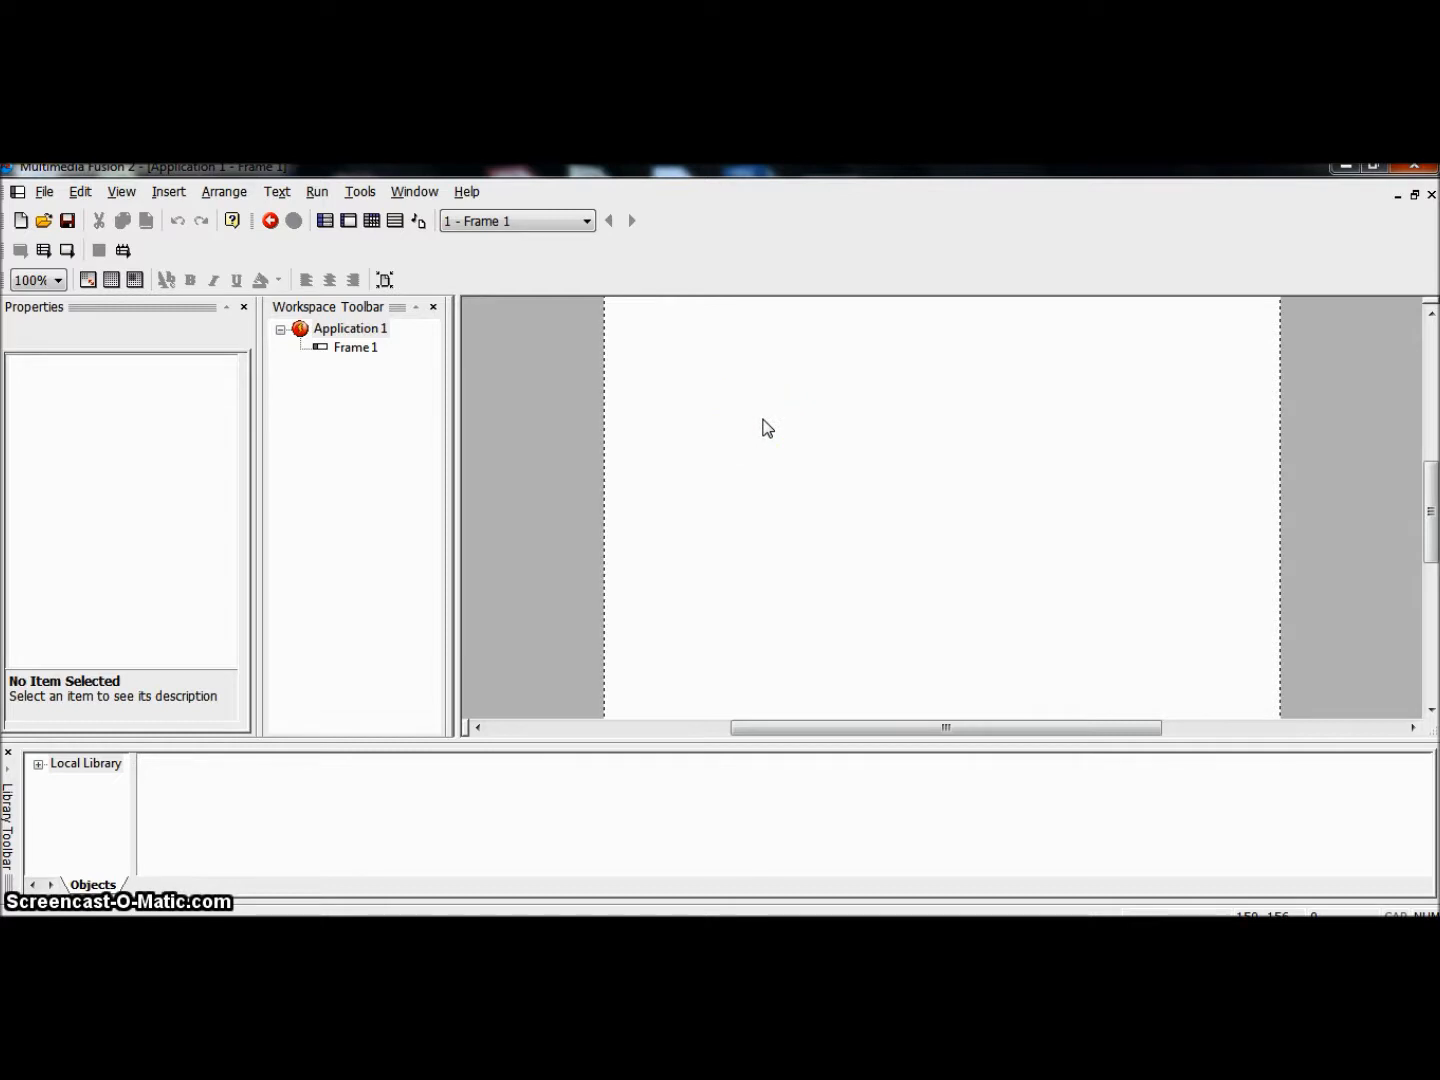
Step: Insert an Active object into Frame 1 and move it to about X 229, Y 172
right_click(763, 421)
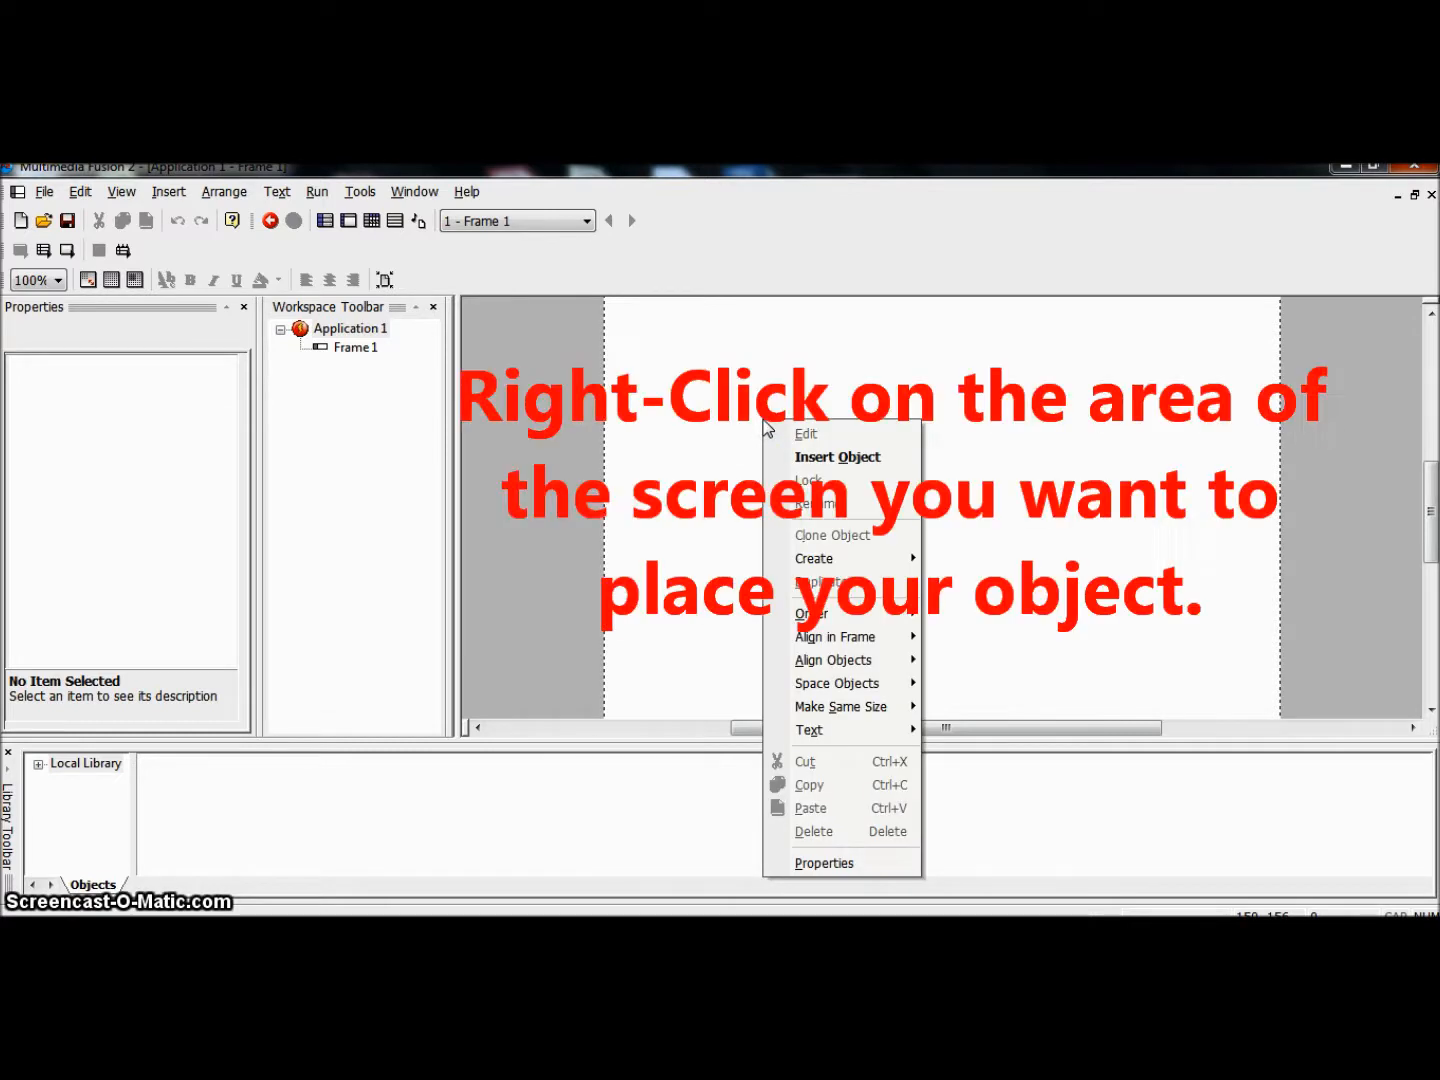
click(816, 458)
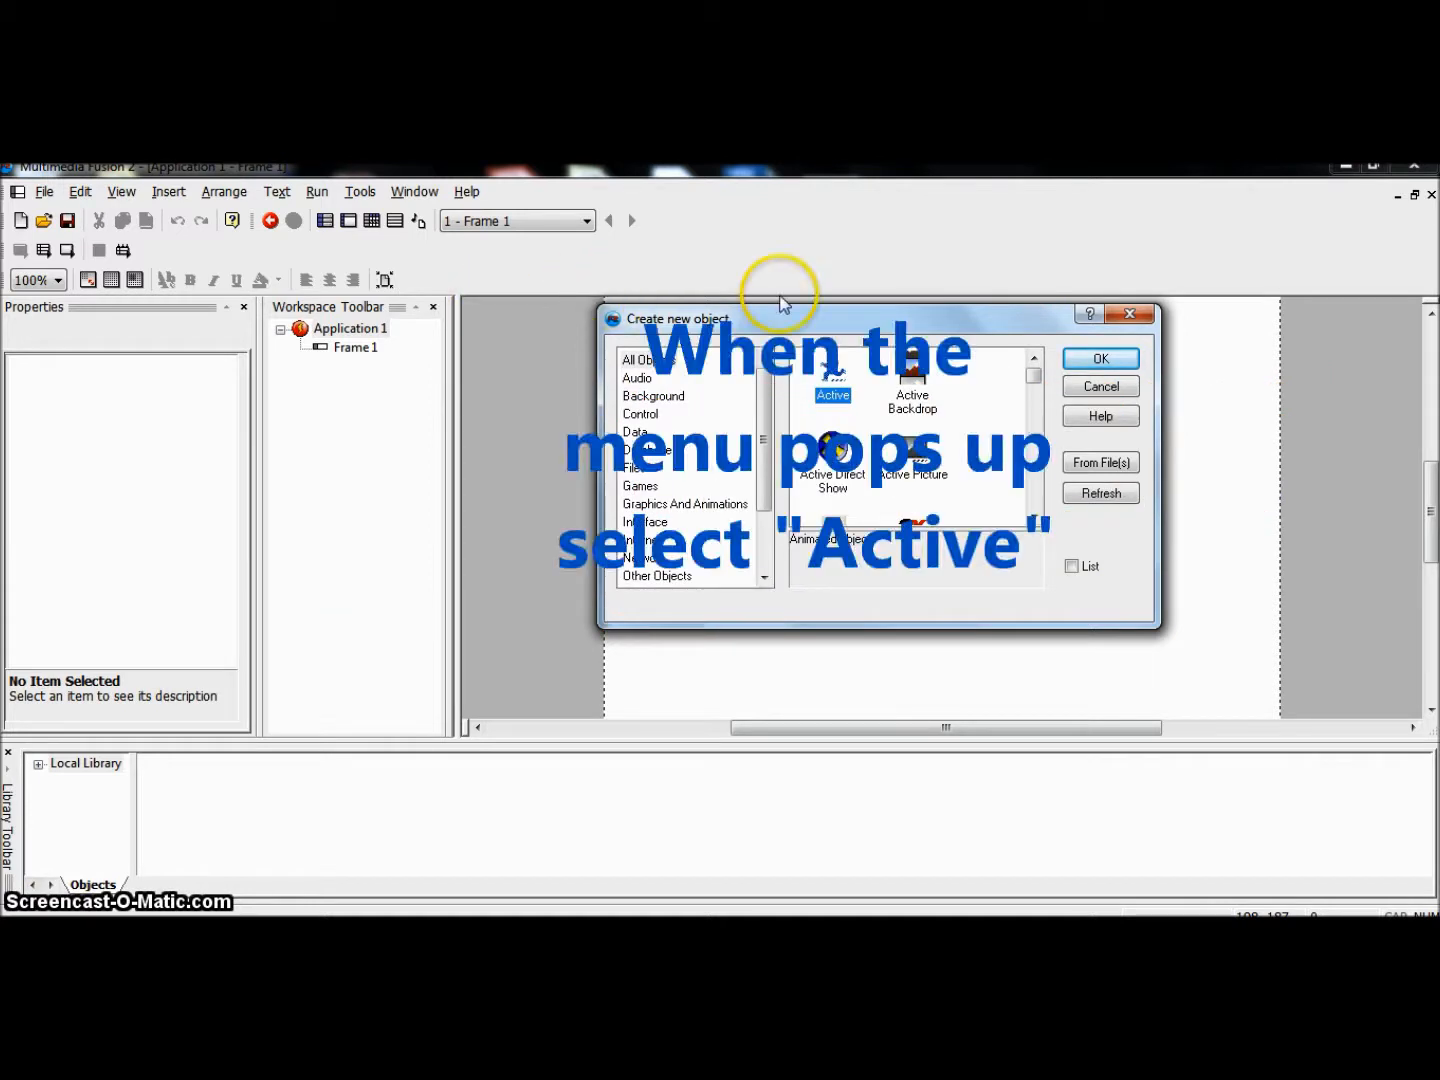
drag(785, 330, 746, 371)
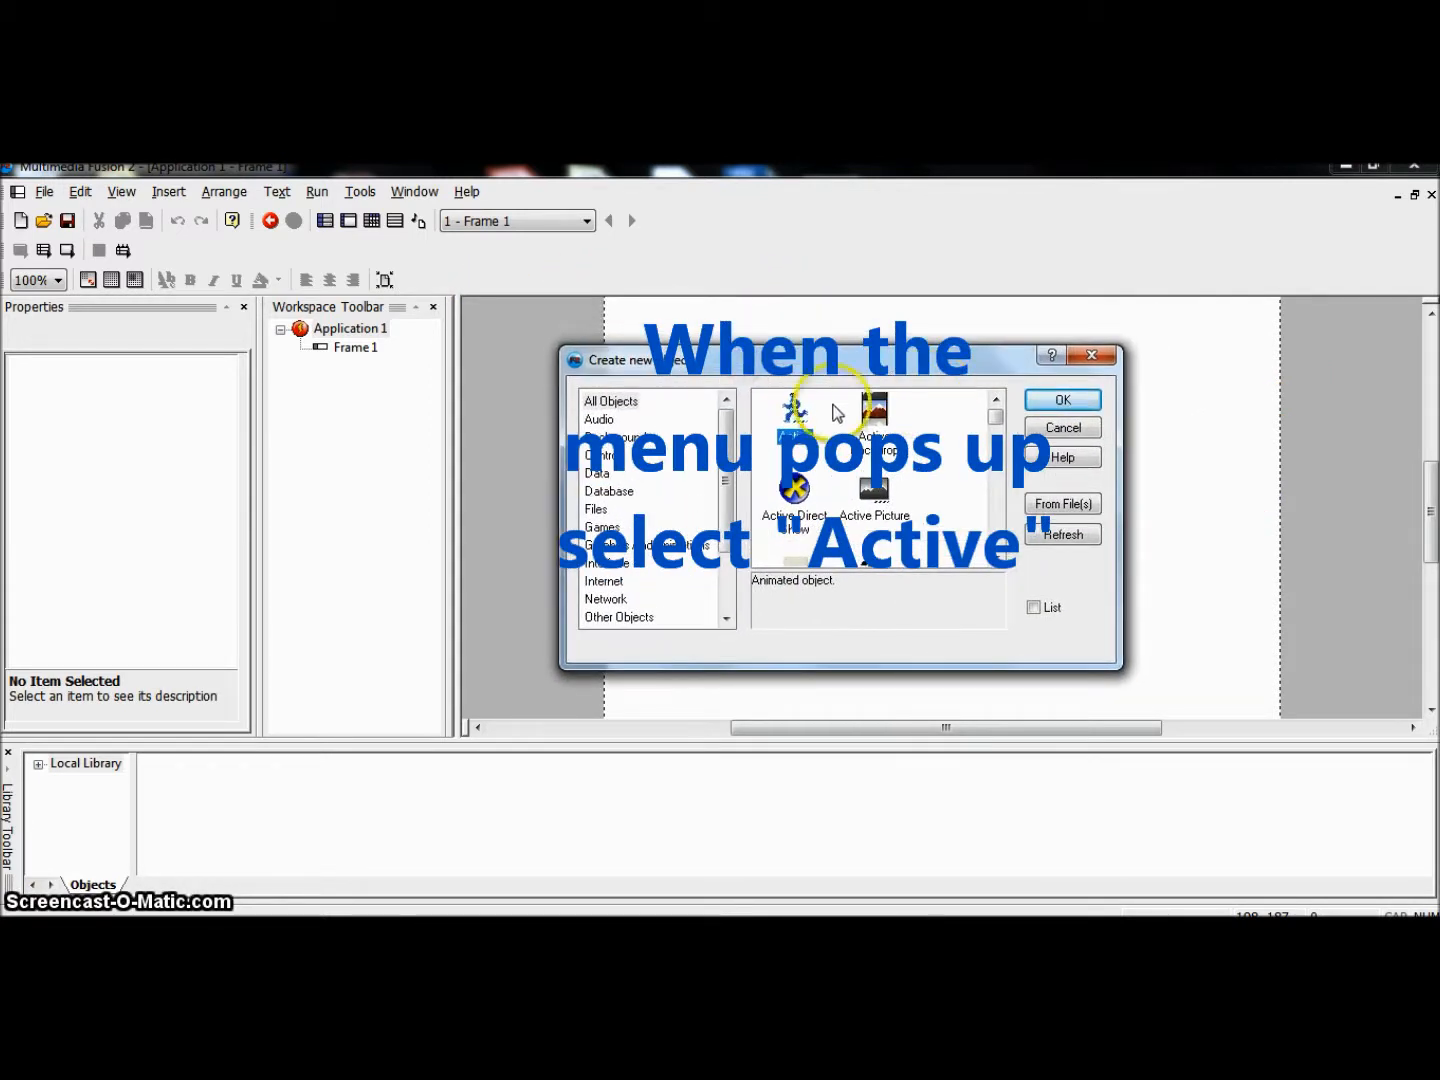
click(1063, 399)
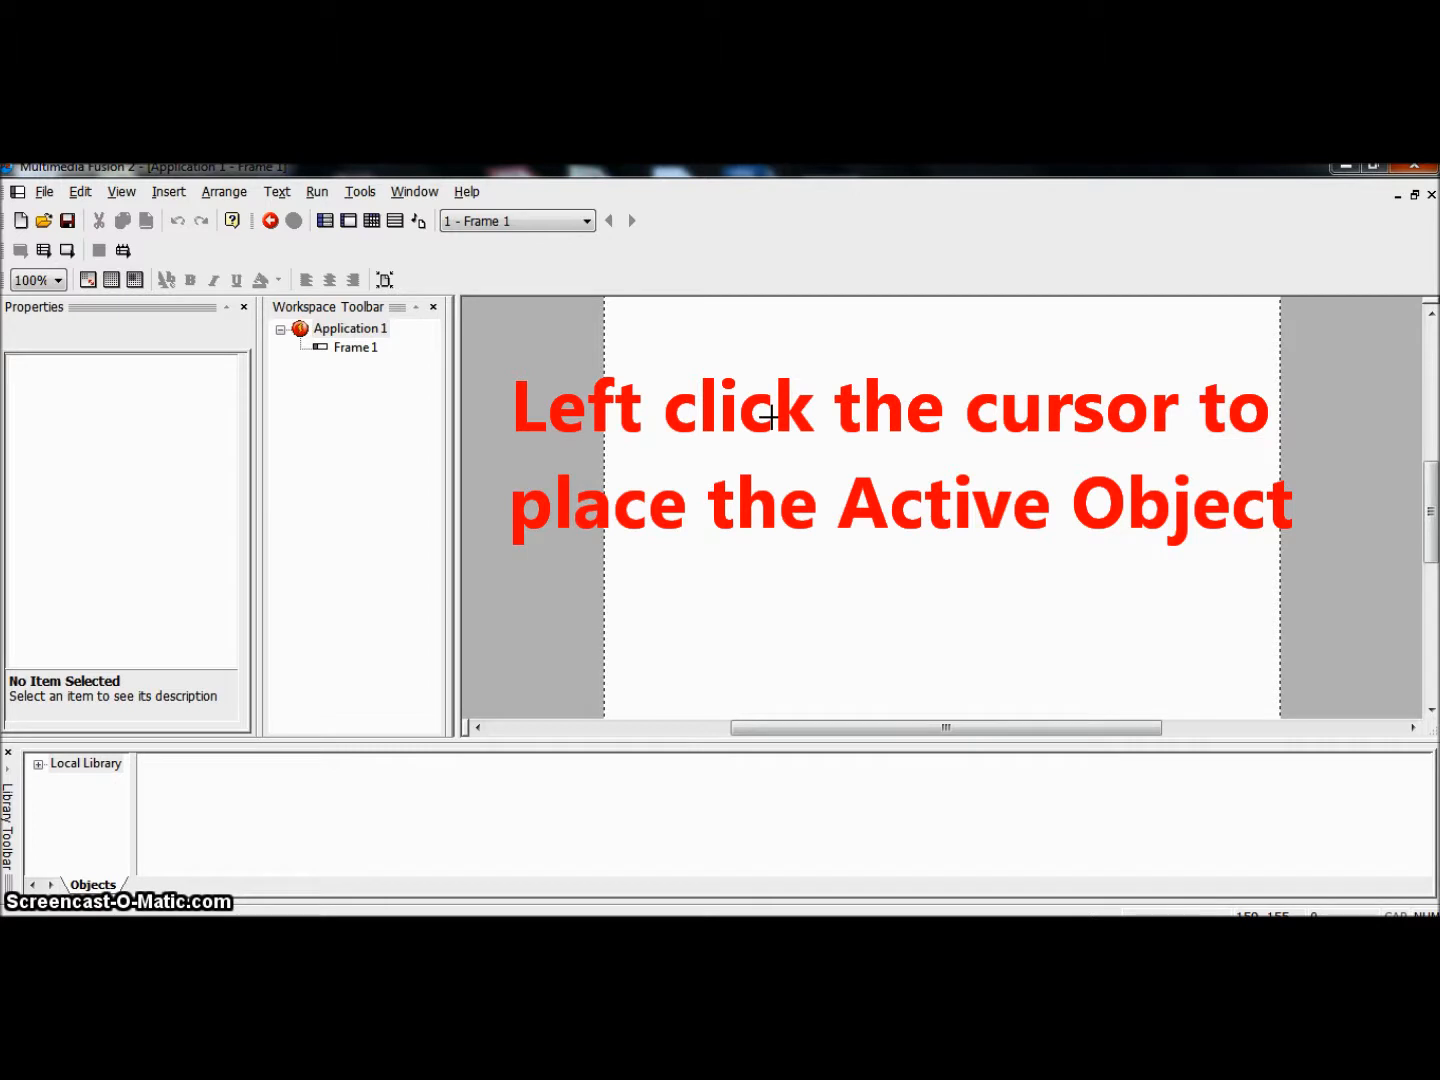
click(769, 416)
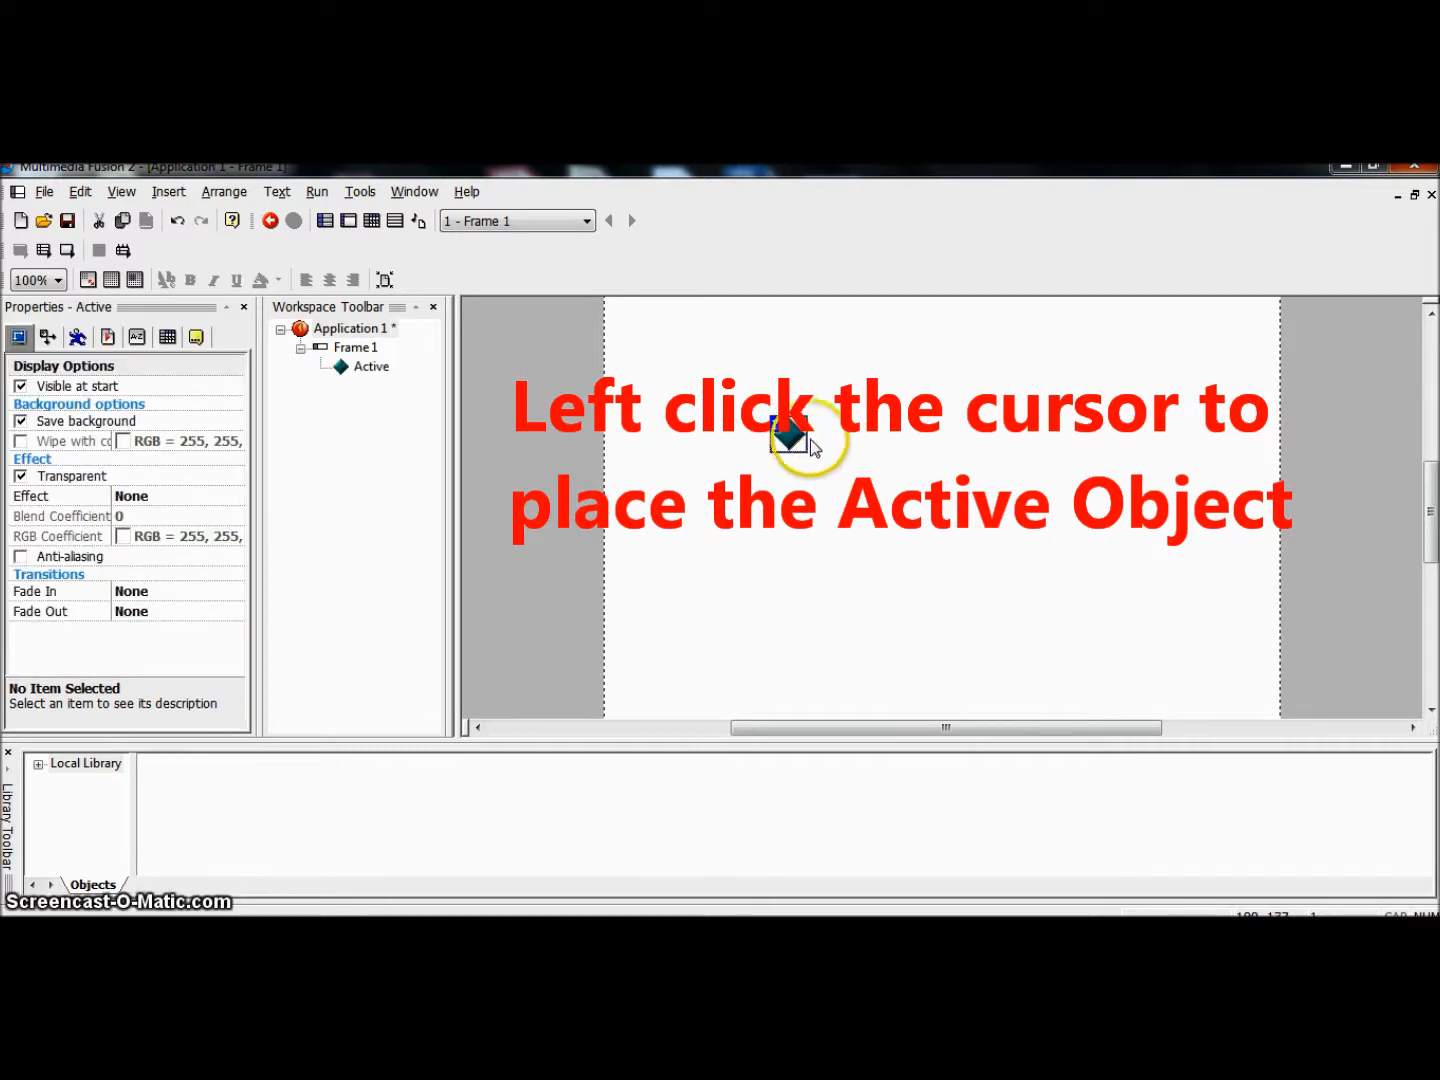
drag(790, 432, 867, 455)
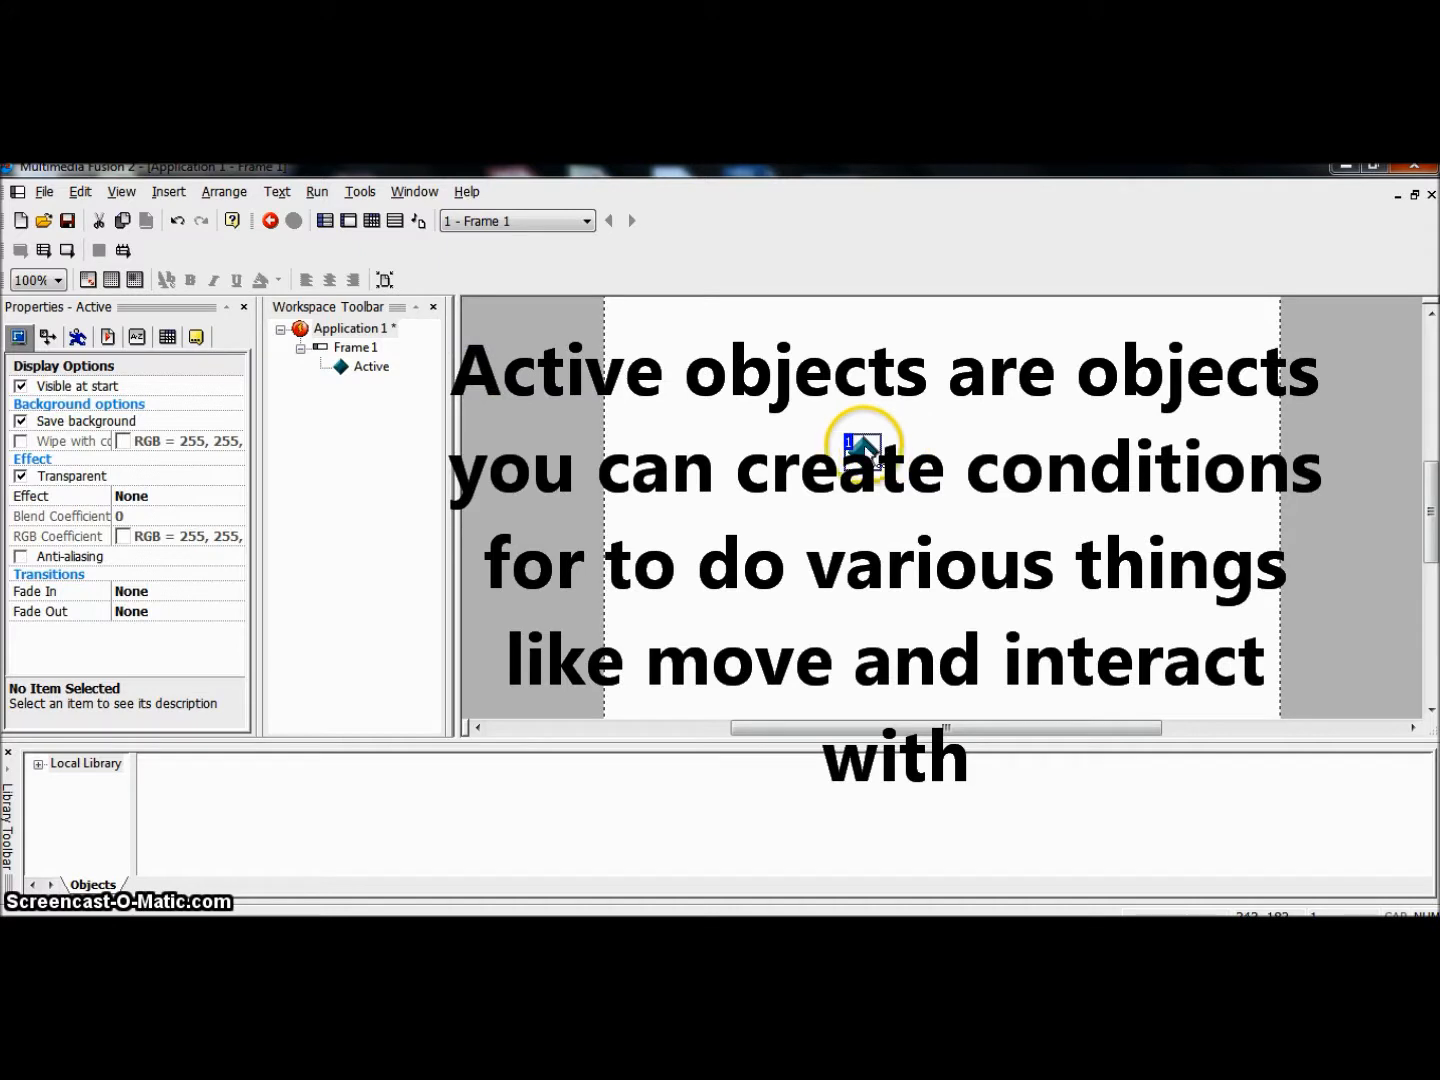
click(860, 455)
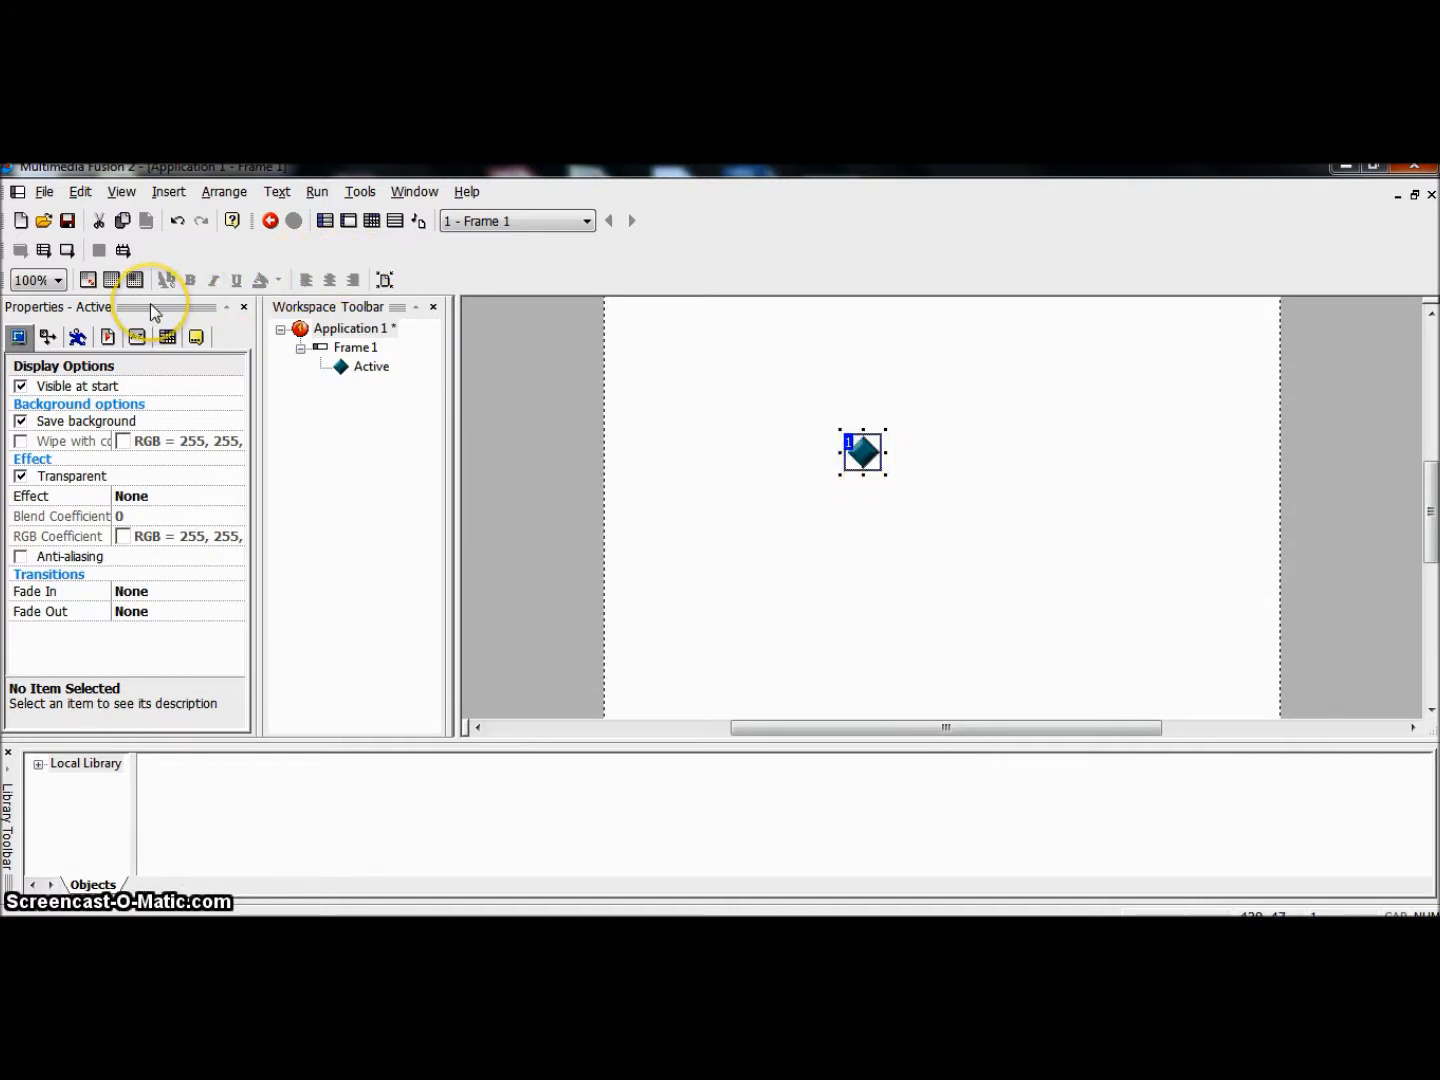
Step: Set the Active object's X position to 300, and move it freehand to about X 289, Y 176
drag(150, 303, 155, 301)
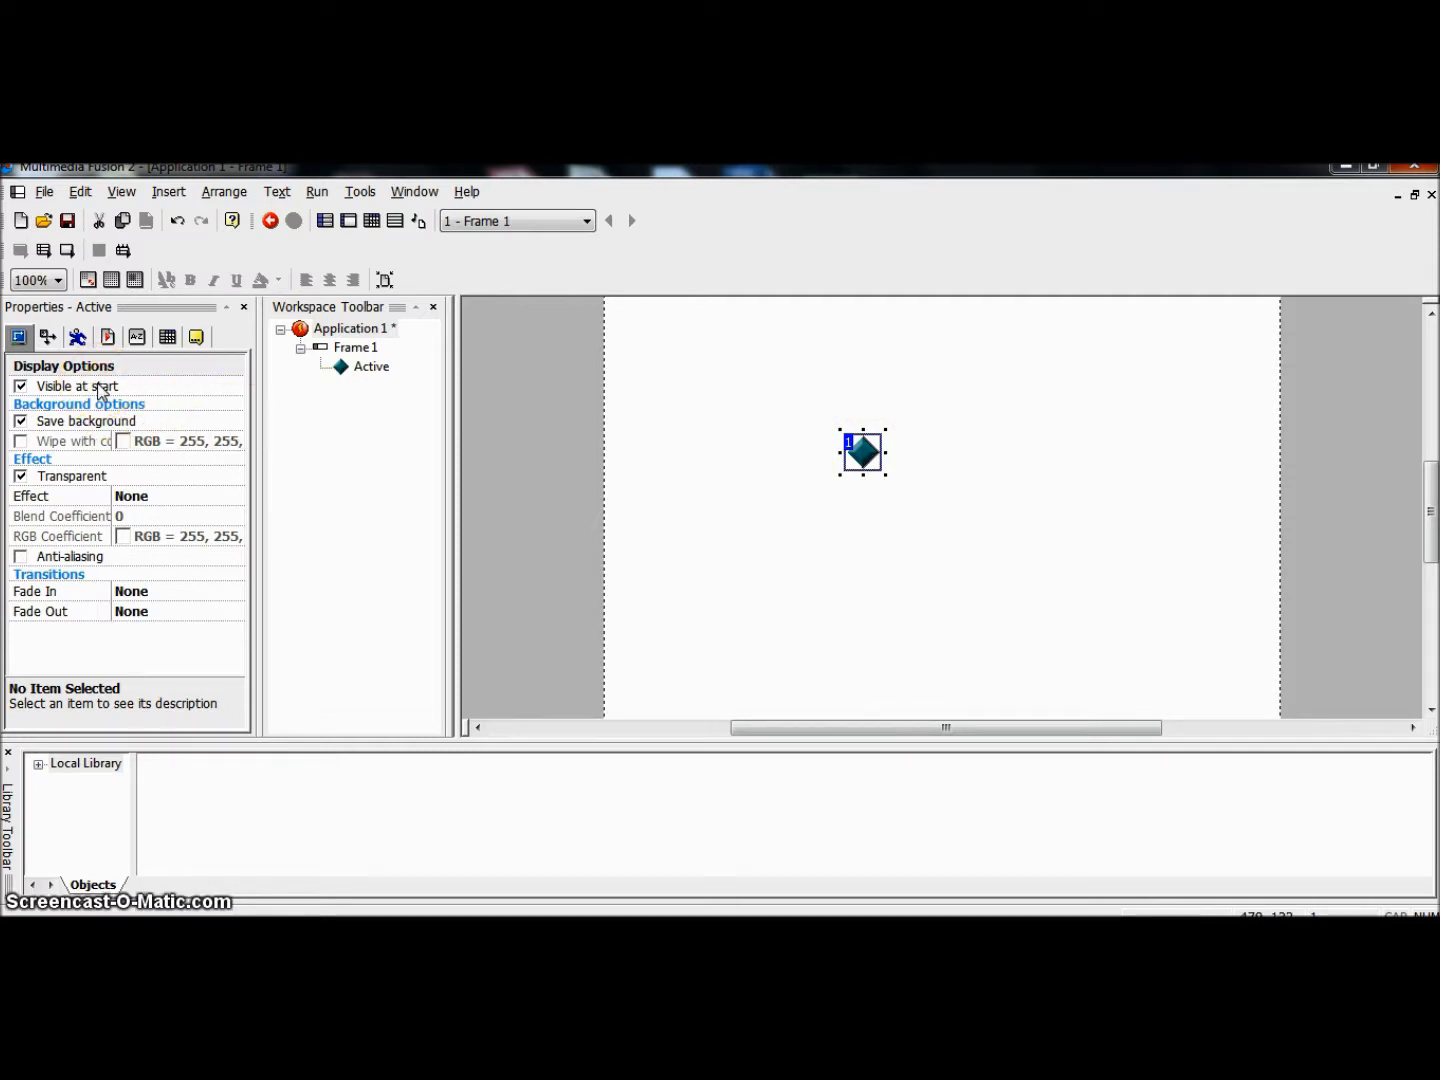
click(48, 340)
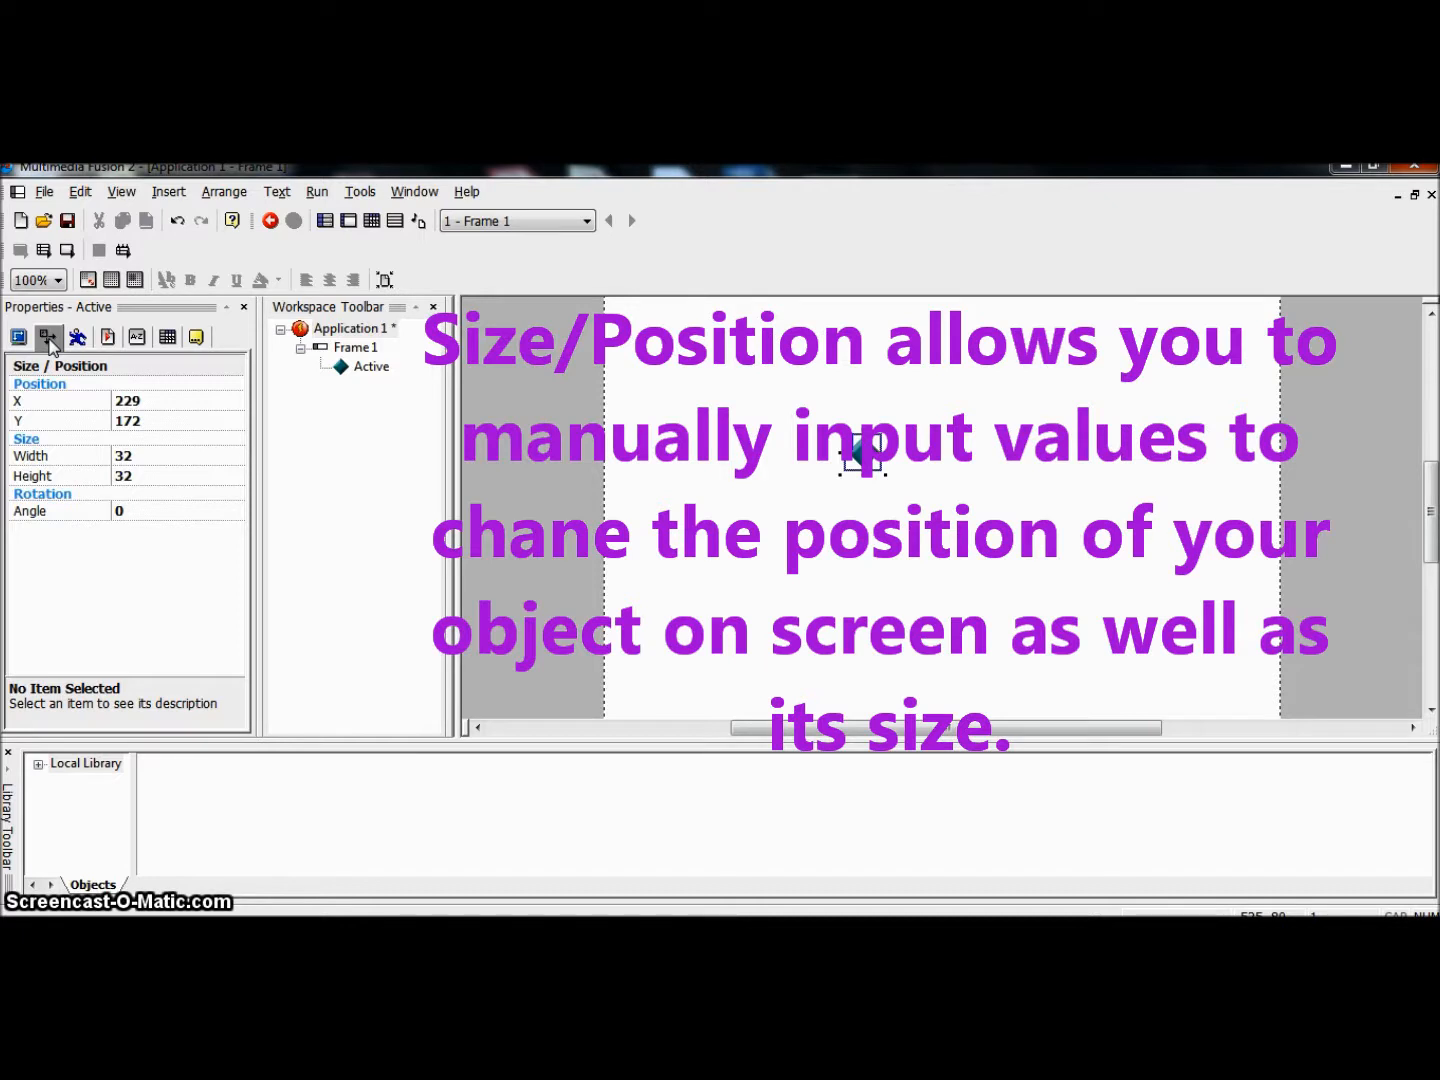
click(141, 402)
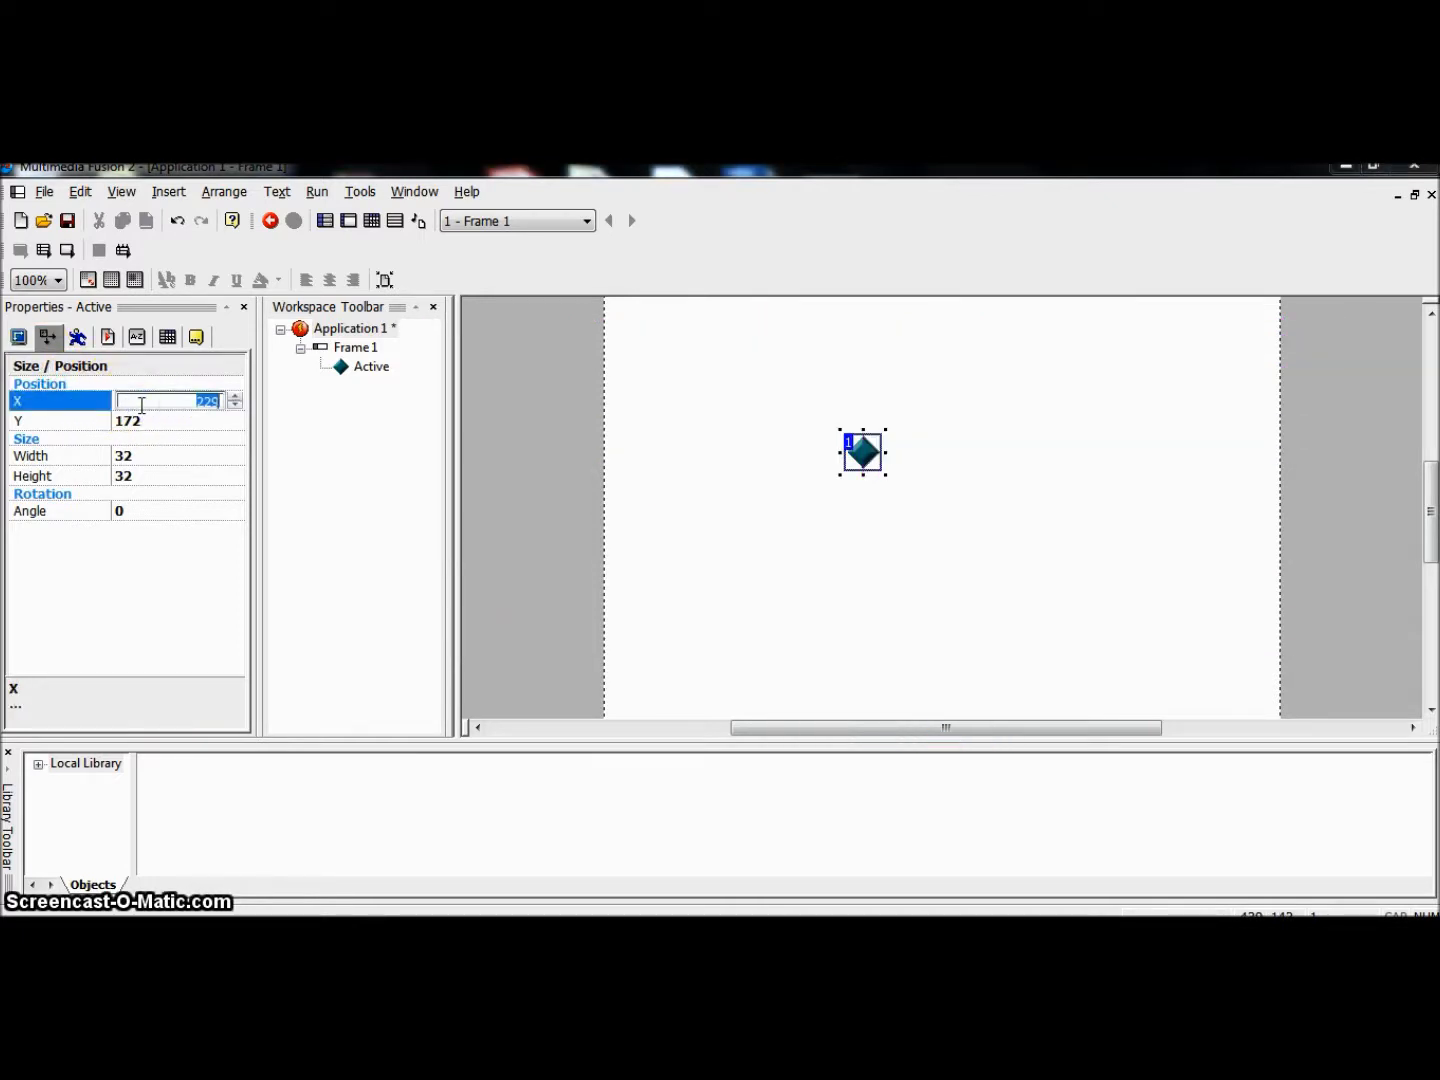
text(300)
click(129, 438)
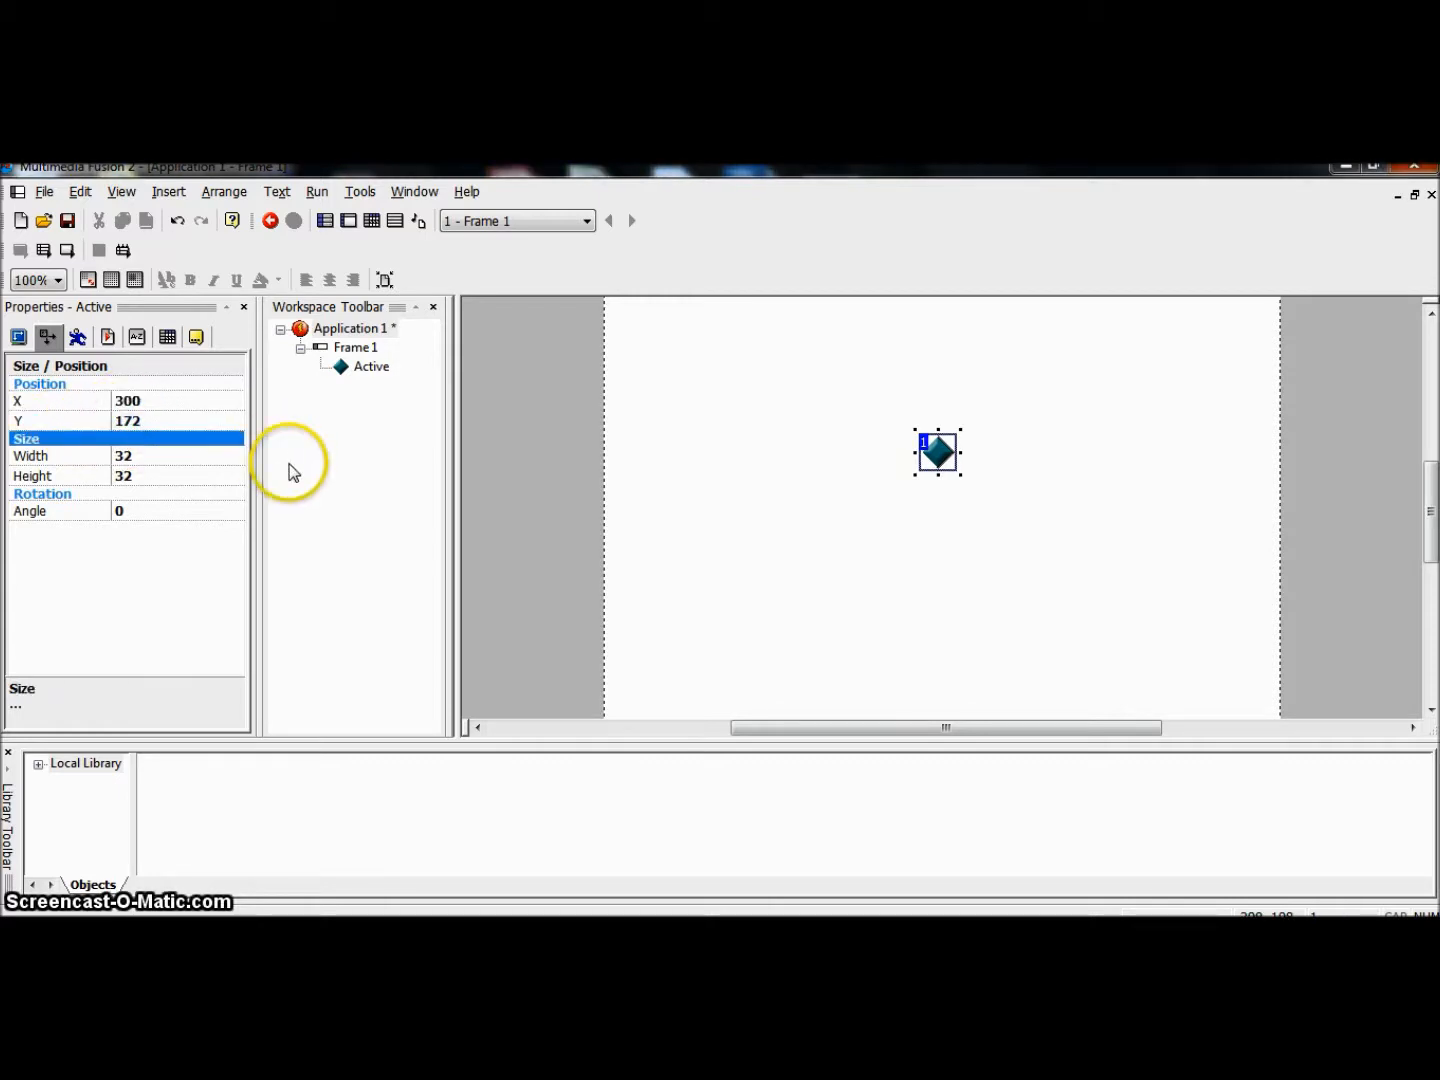
drag(939, 458, 852, 502)
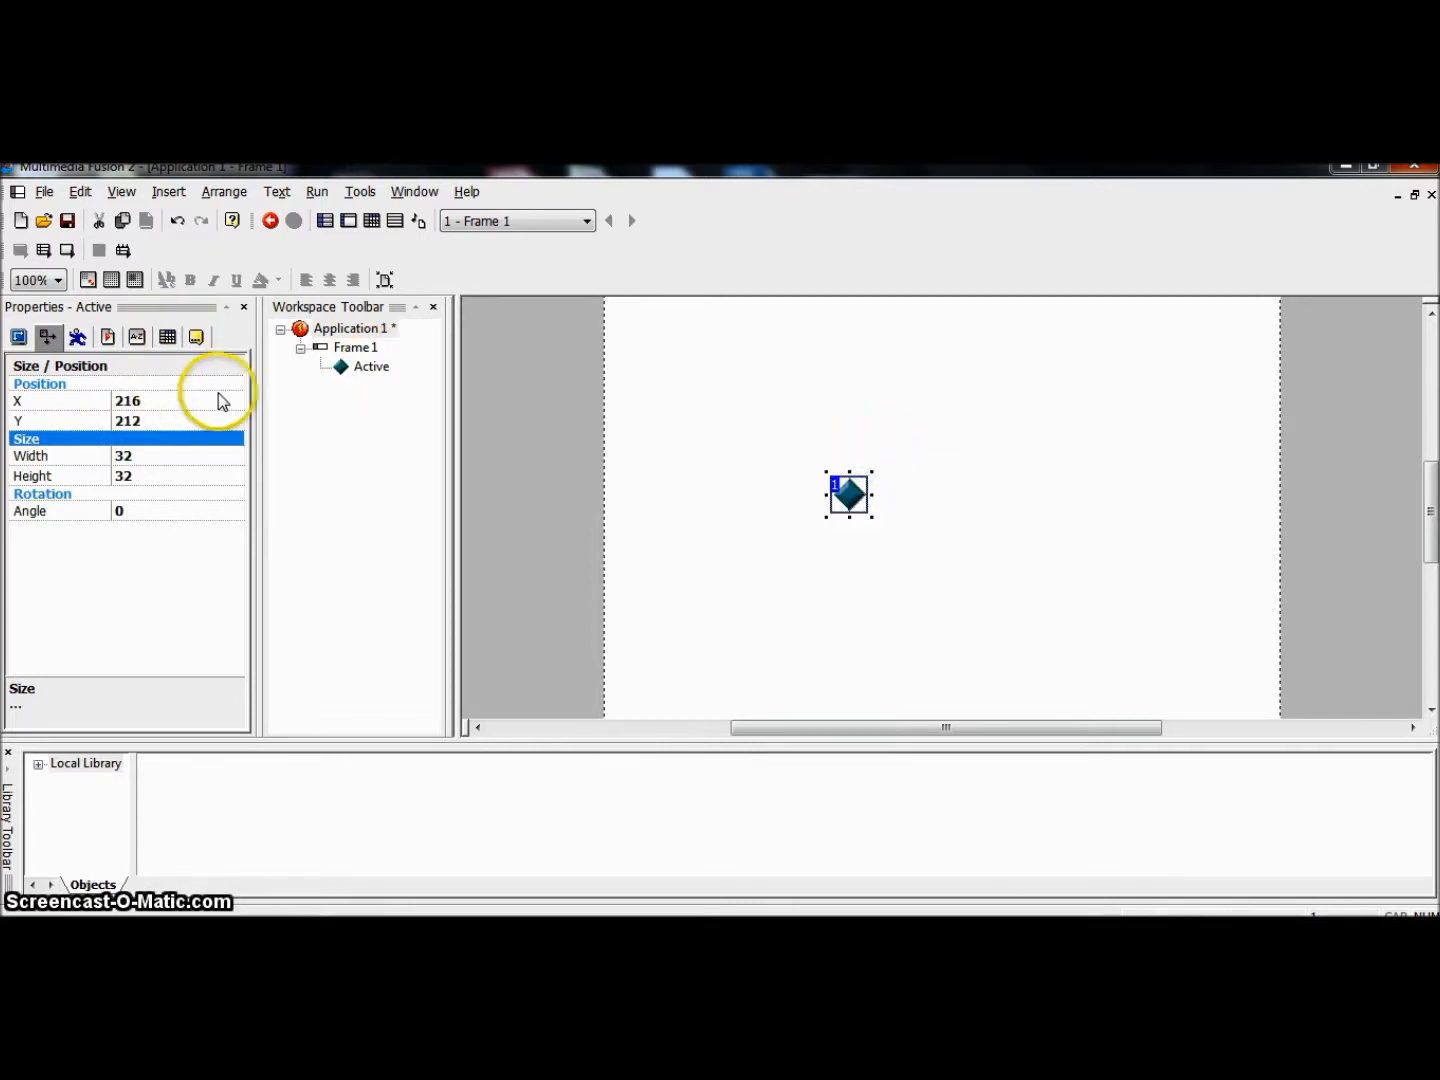
drag(860, 497, 928, 458)
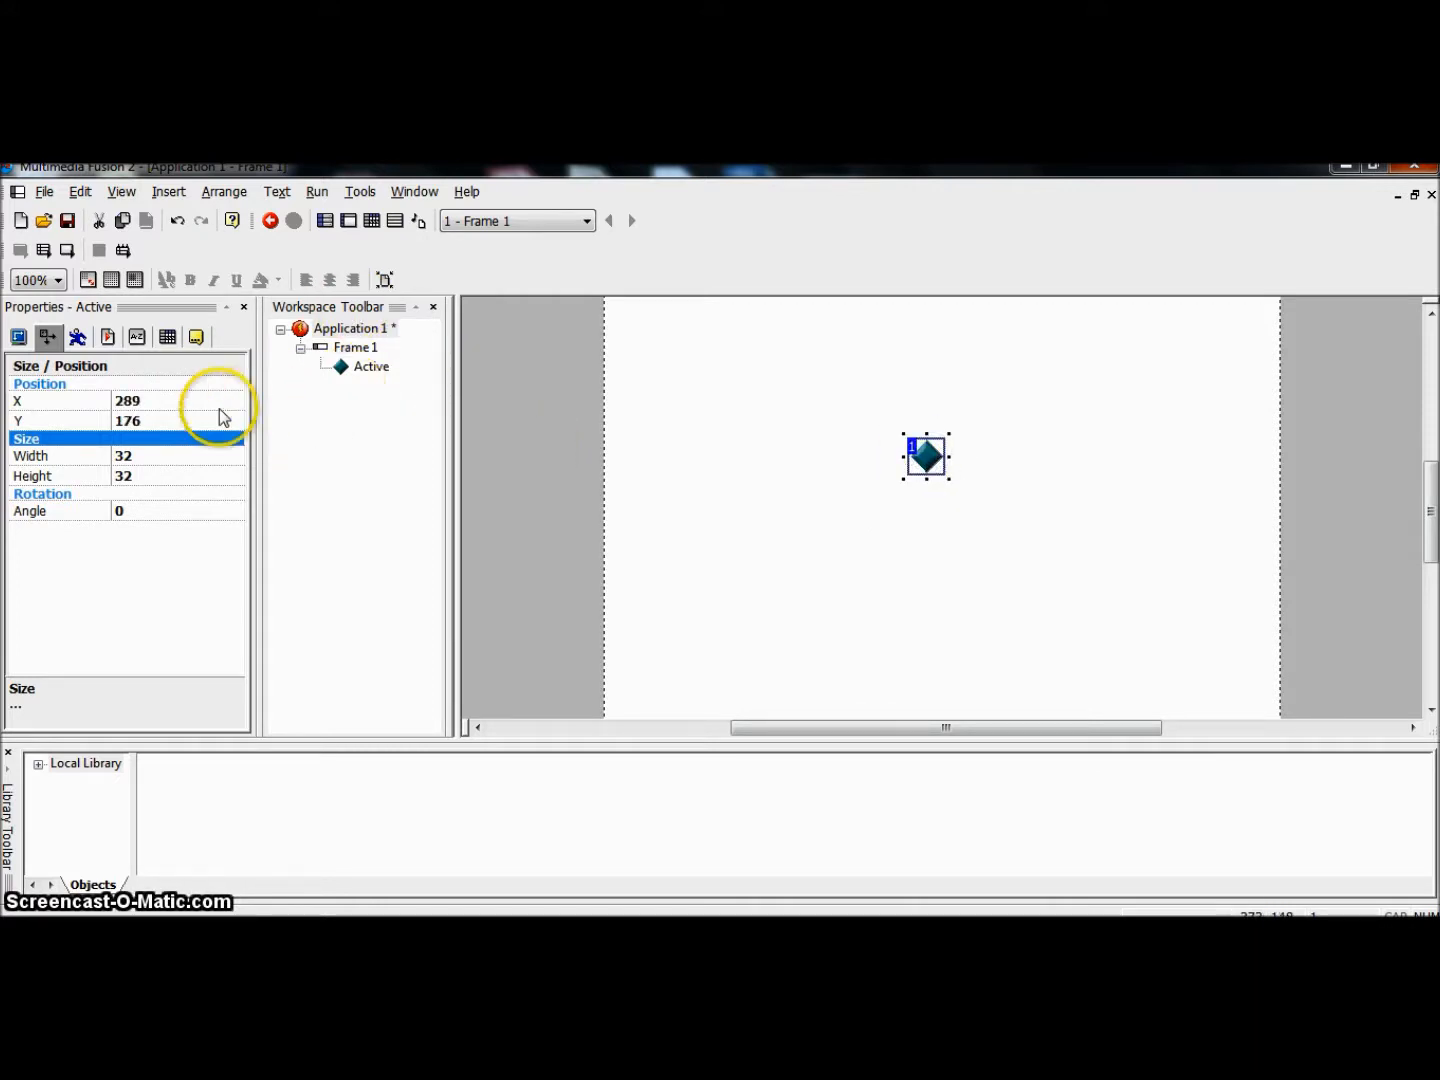
Step: Enlarge the Active object freehand to about 71 by 71
click(133, 457)
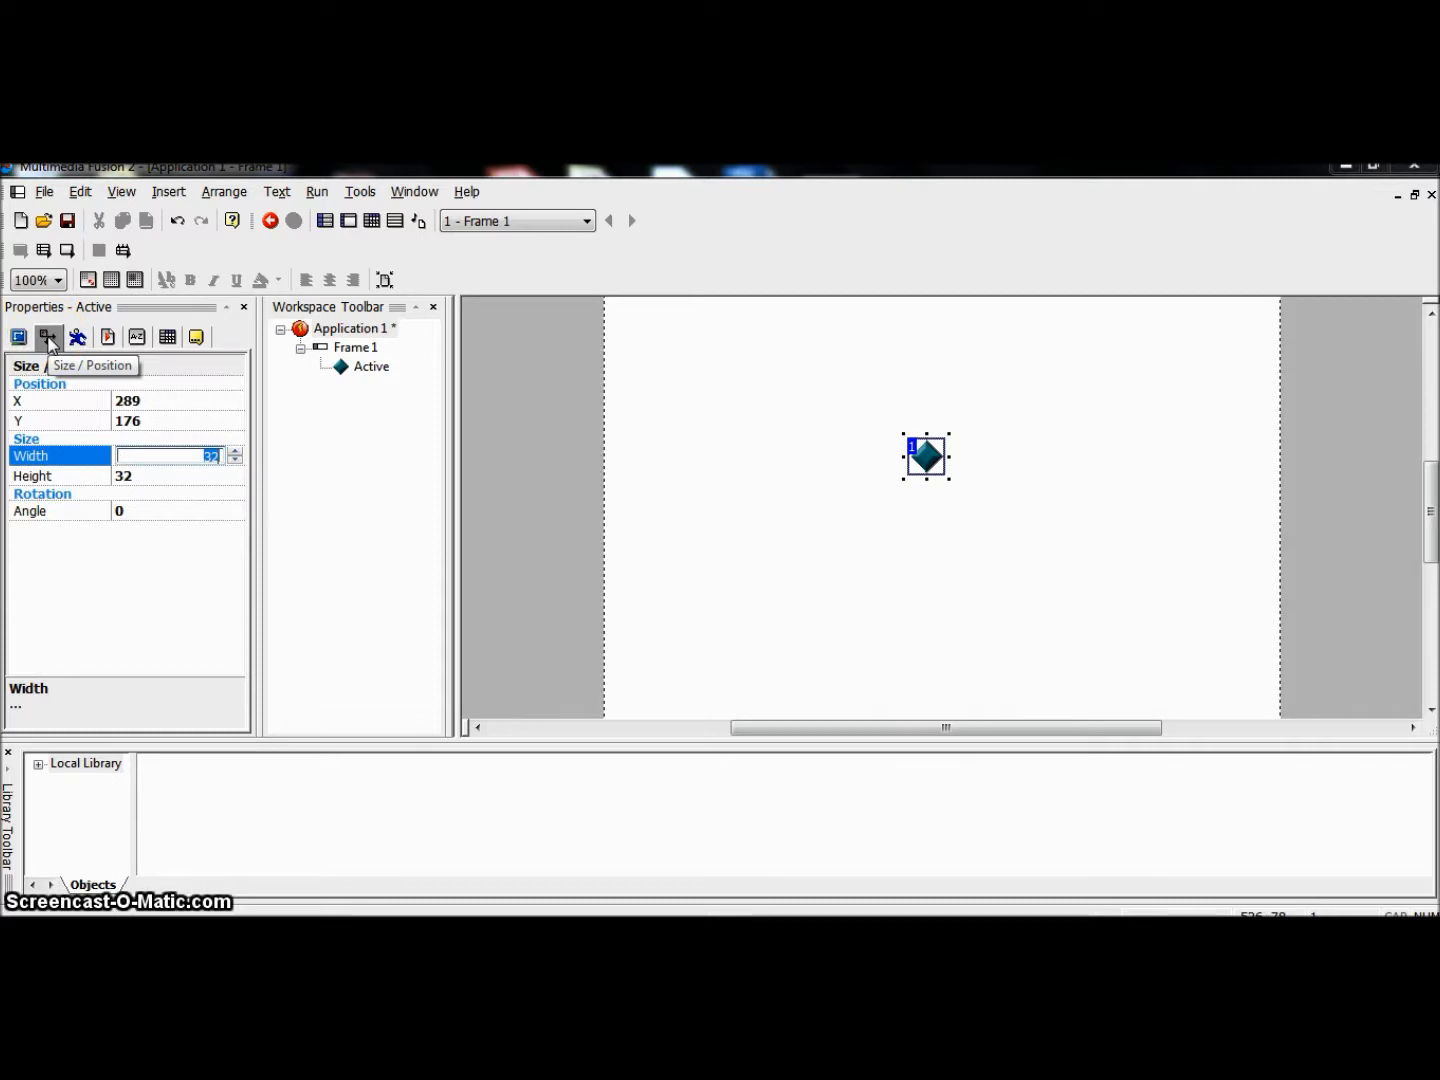
click(156, 478)
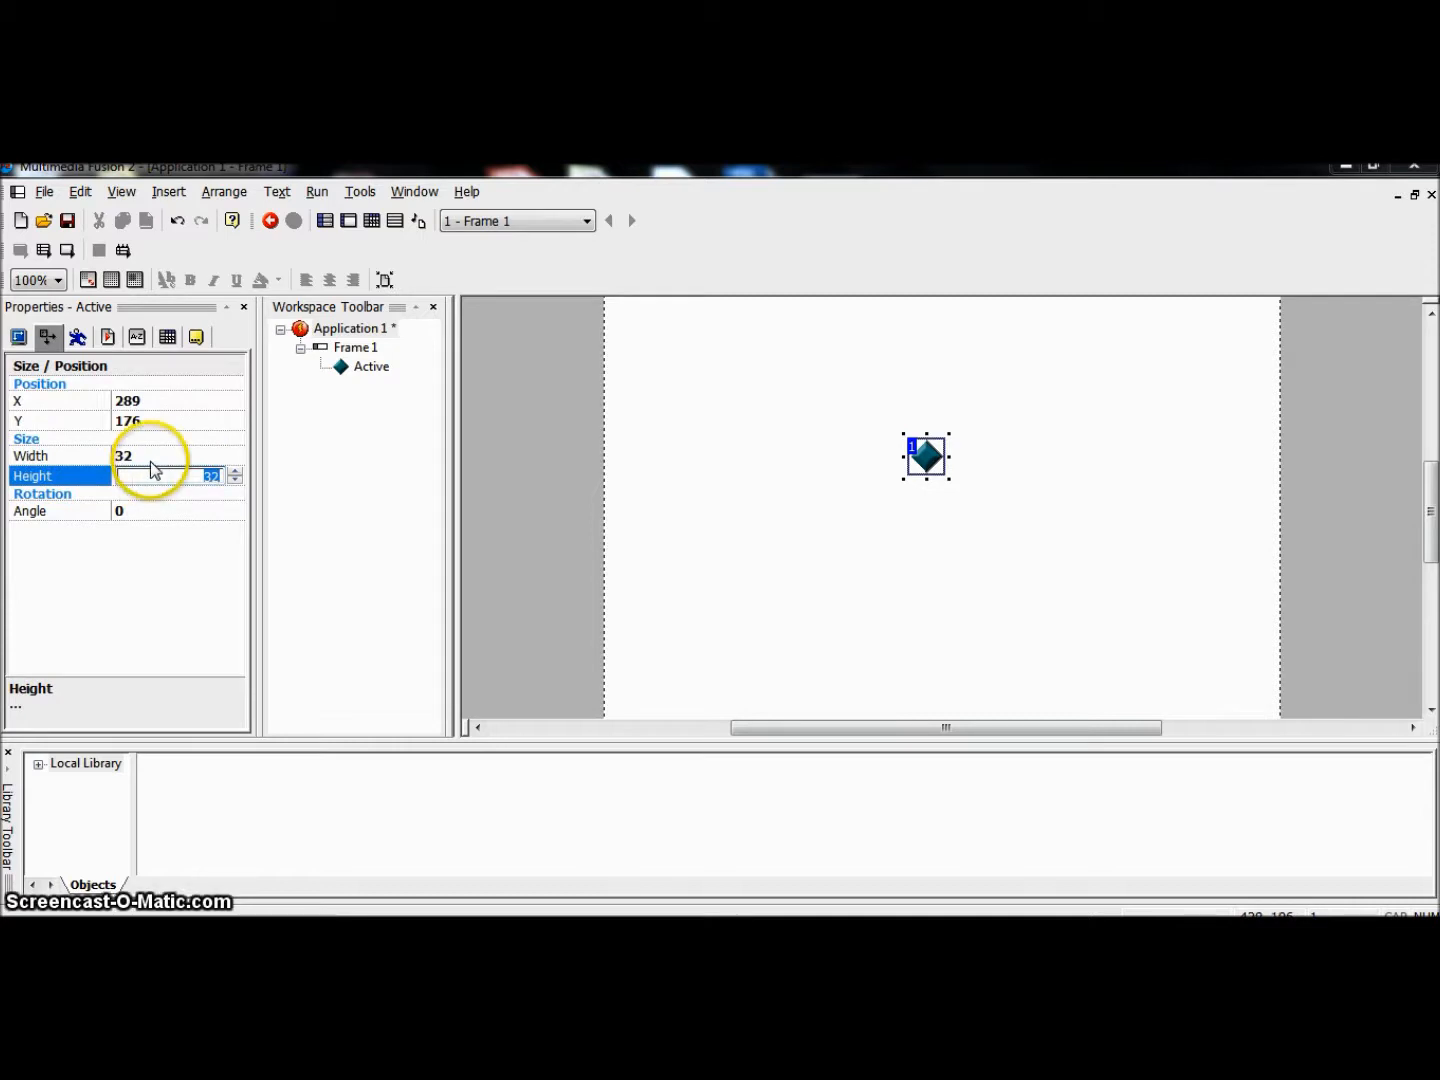
click(149, 458)
click(913, 455)
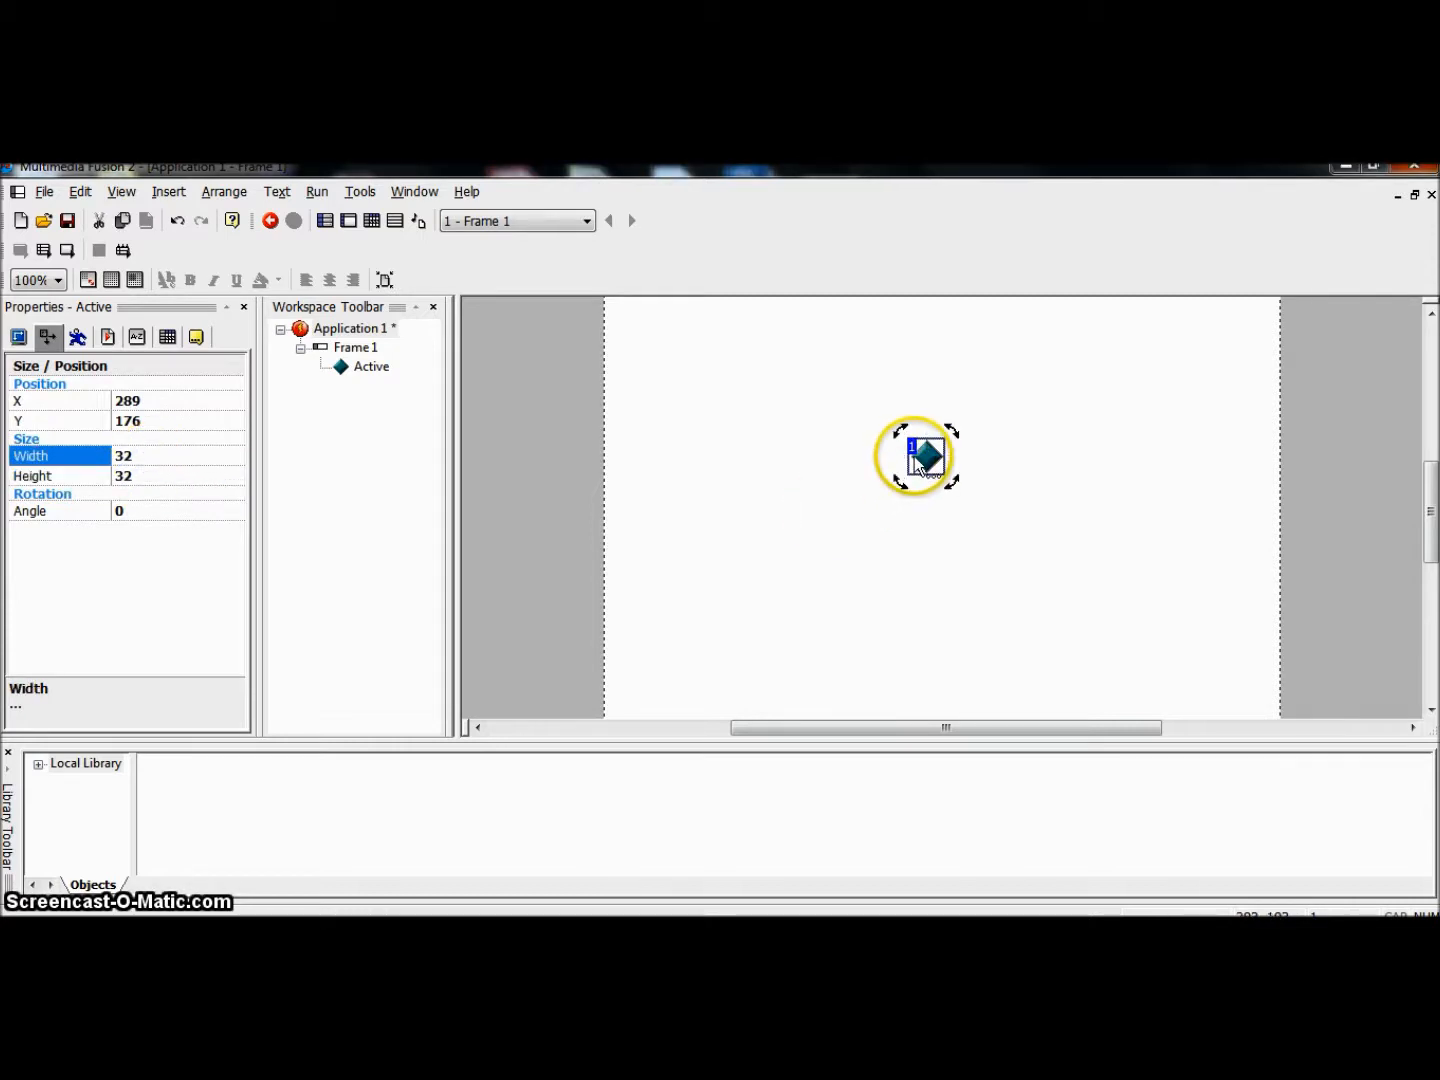
click(946, 482)
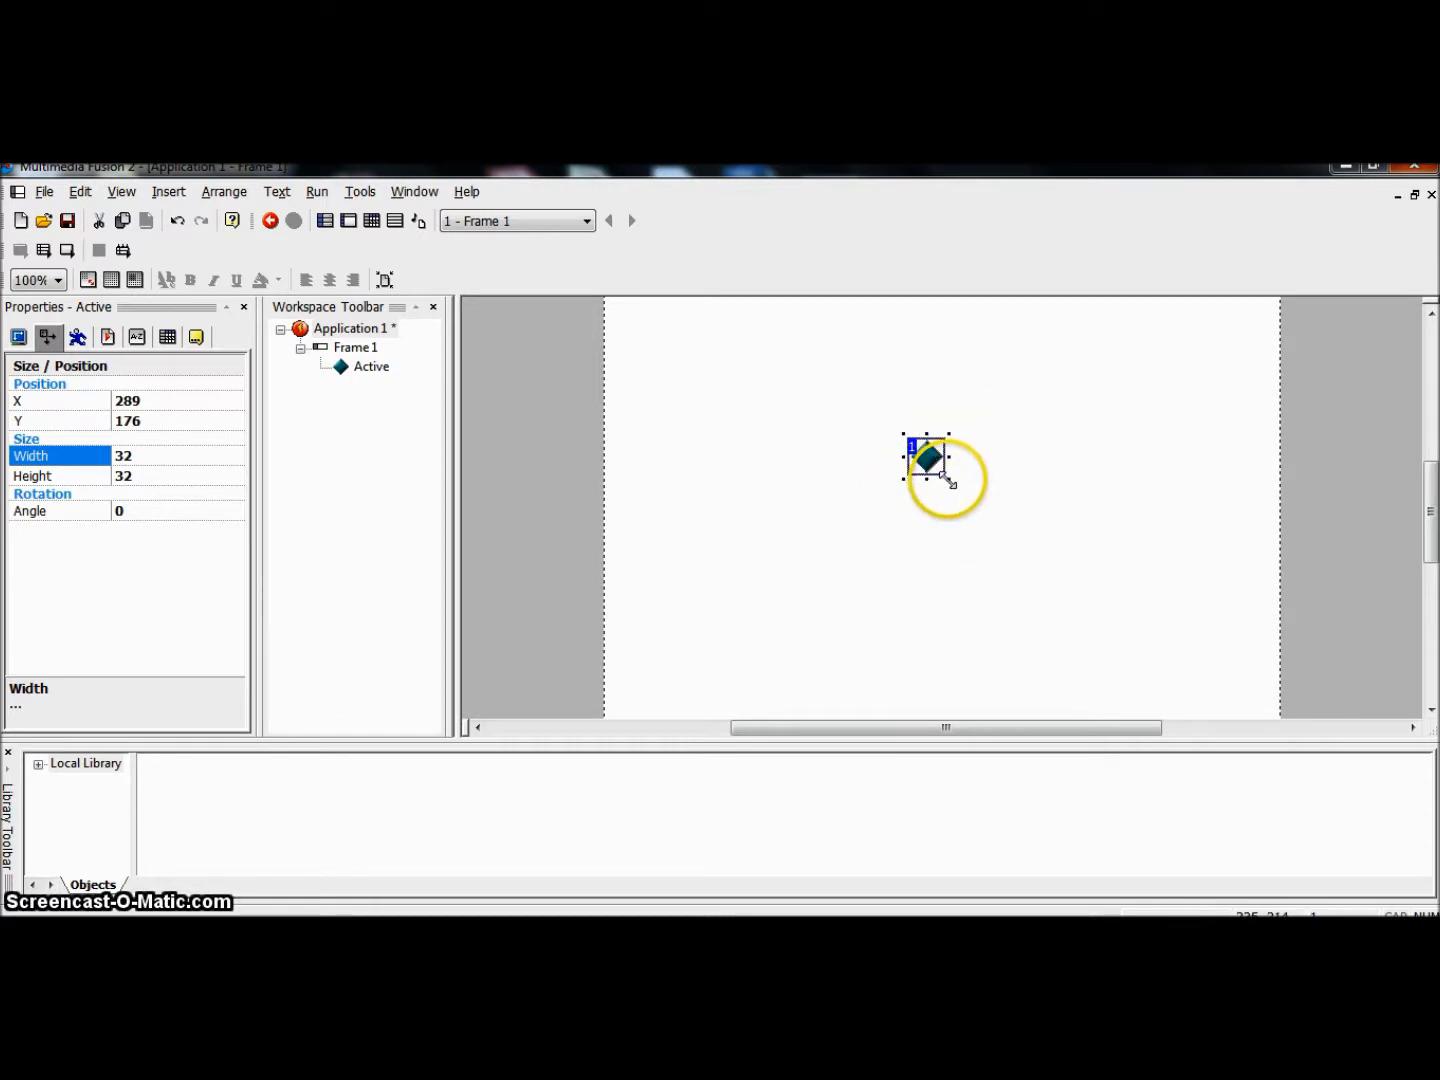
drag(950, 485, 979, 501)
click(935, 455)
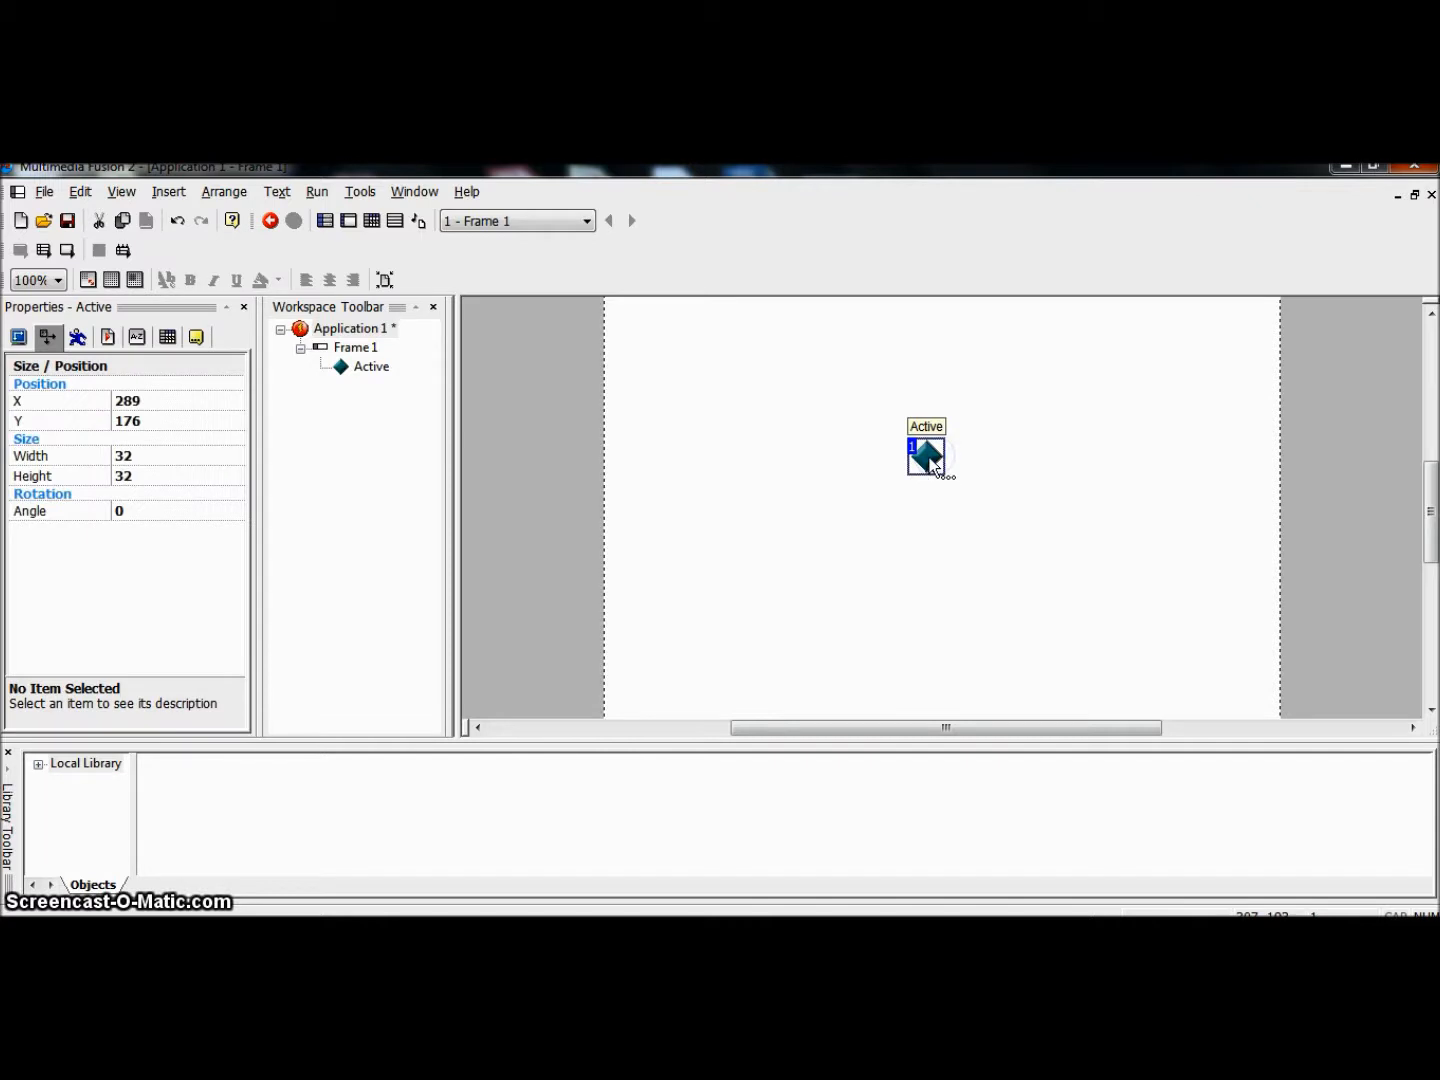
drag(948, 478, 987, 516)
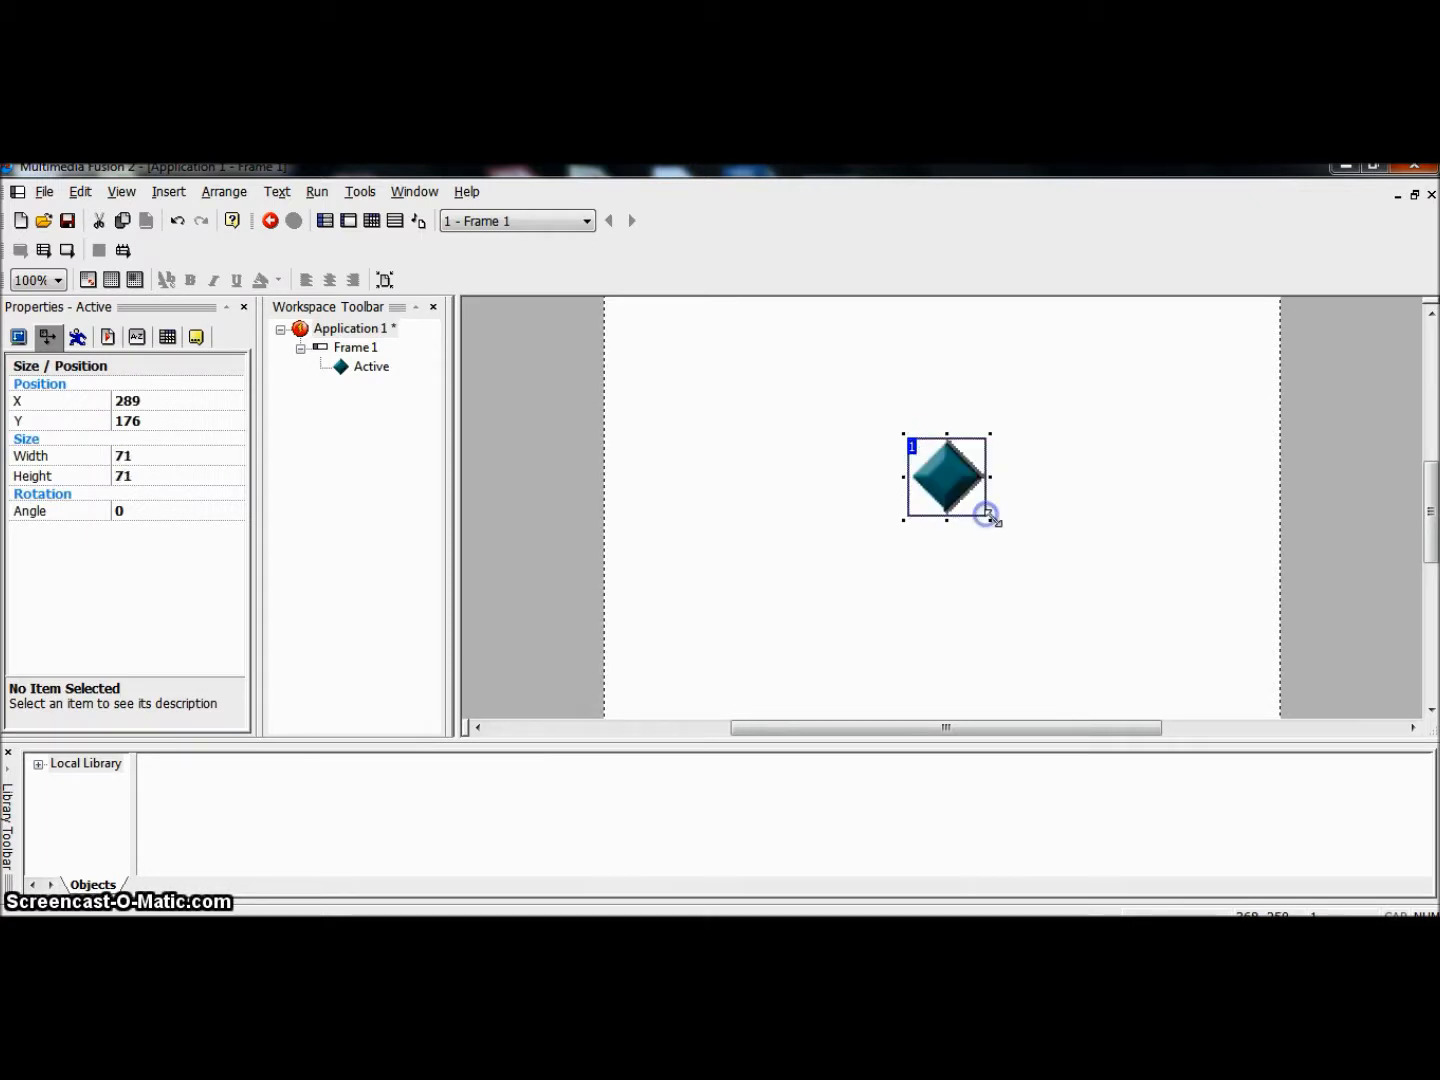
Step: Set the Active object's width and height to 100
click(152, 454)
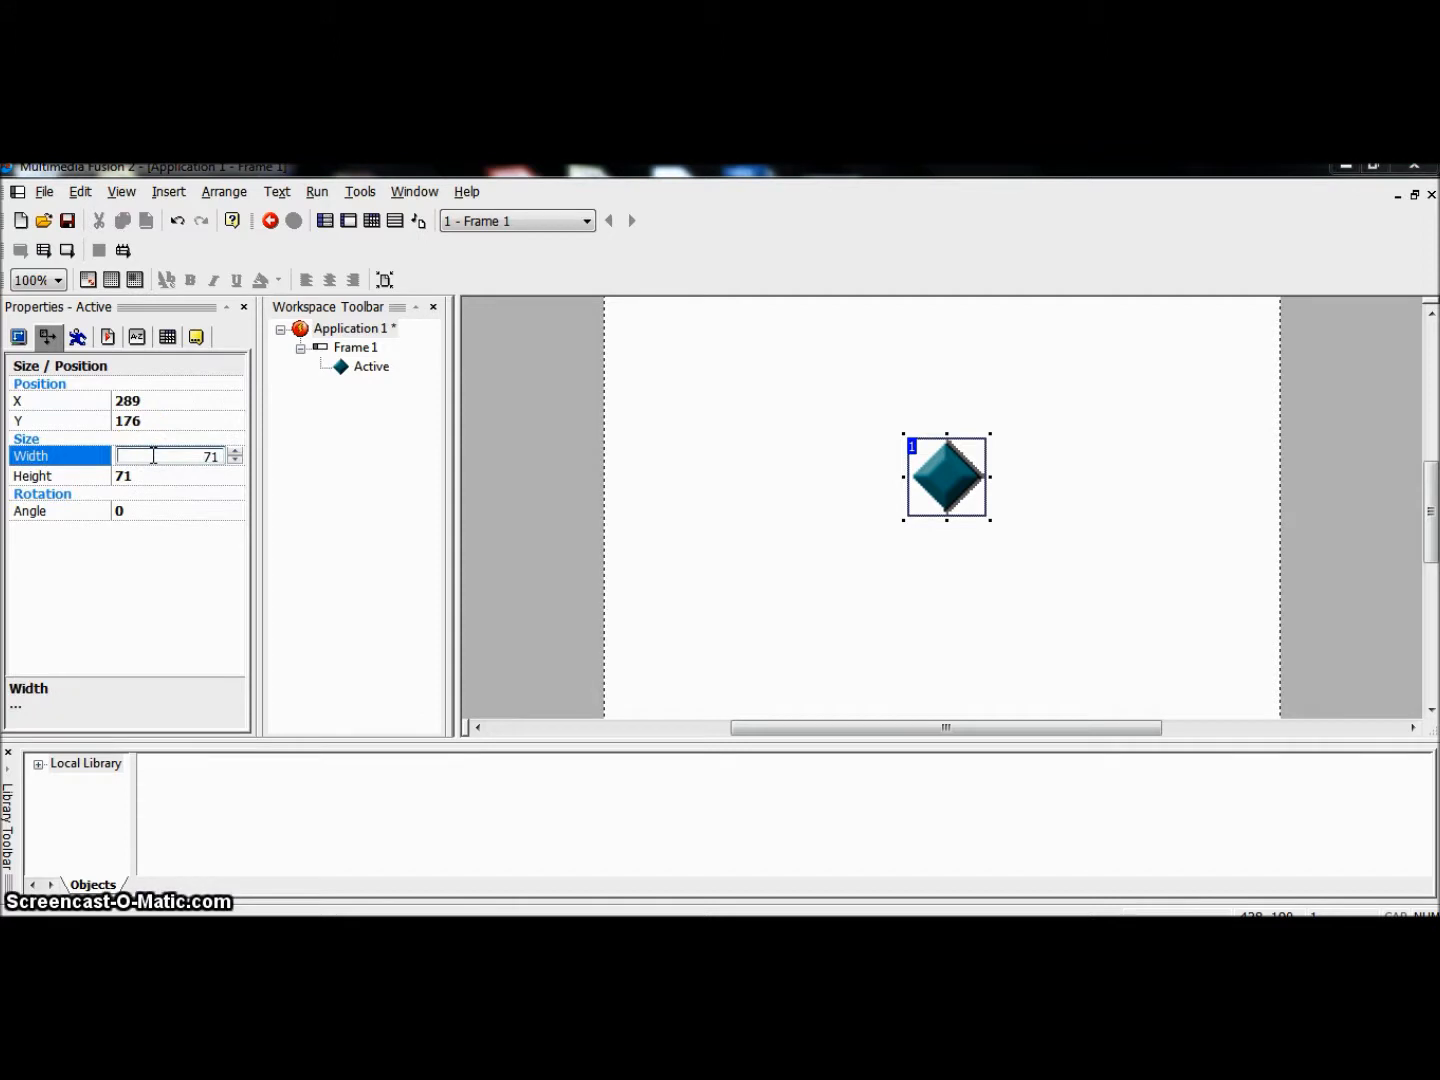
double_click(211, 455)
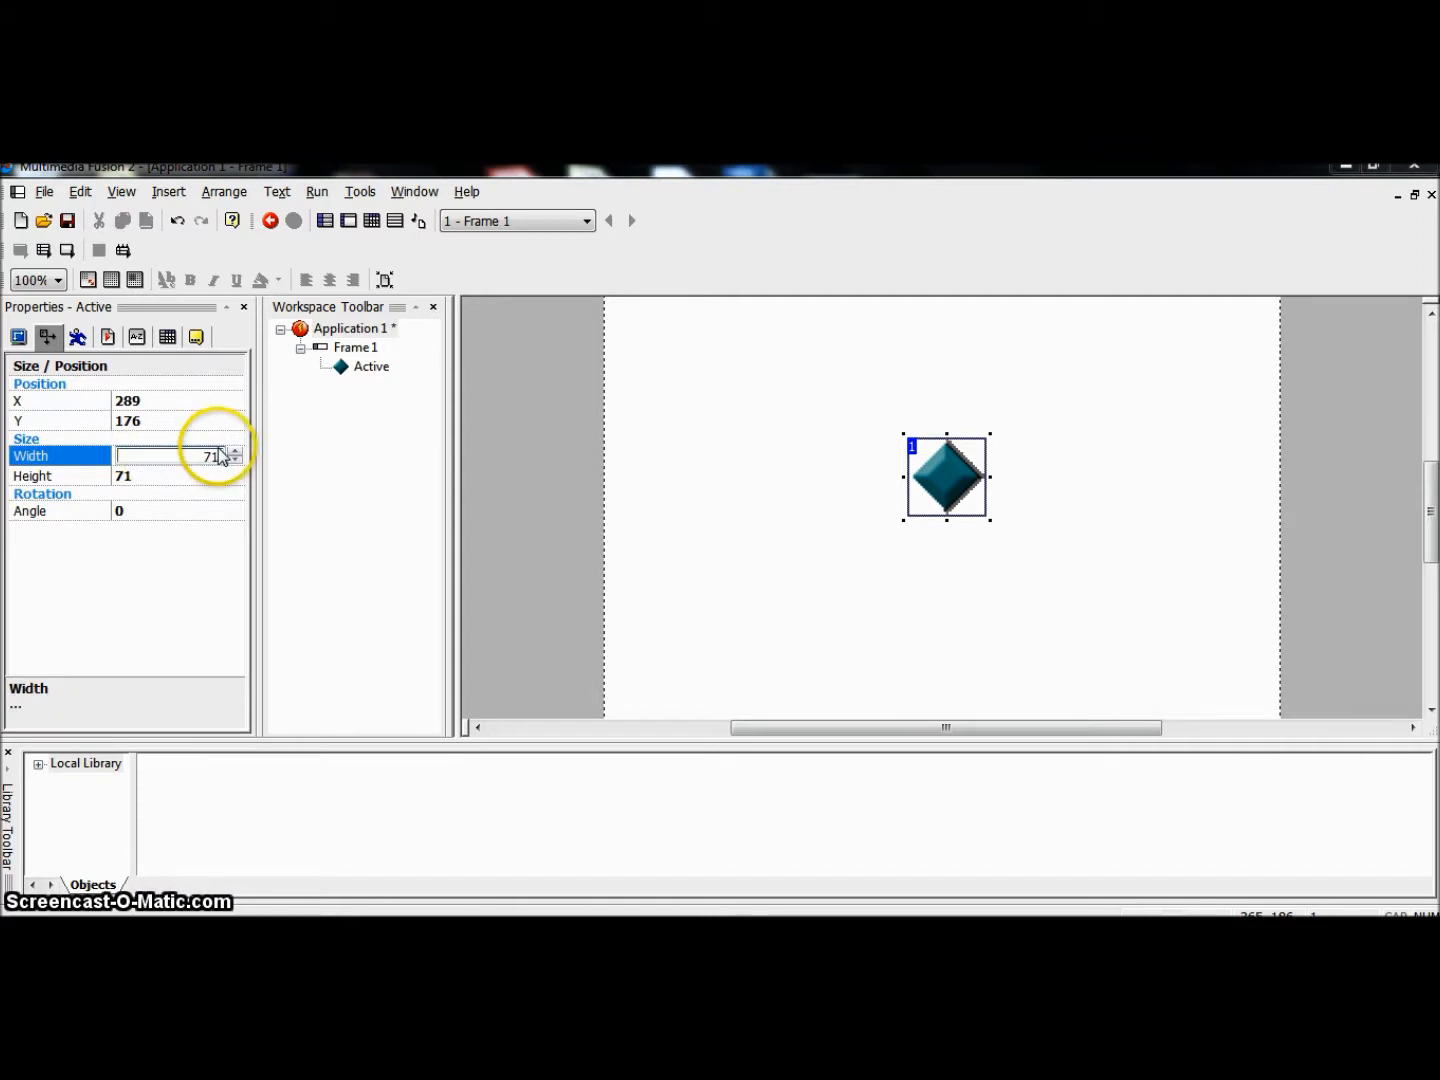
text(100)
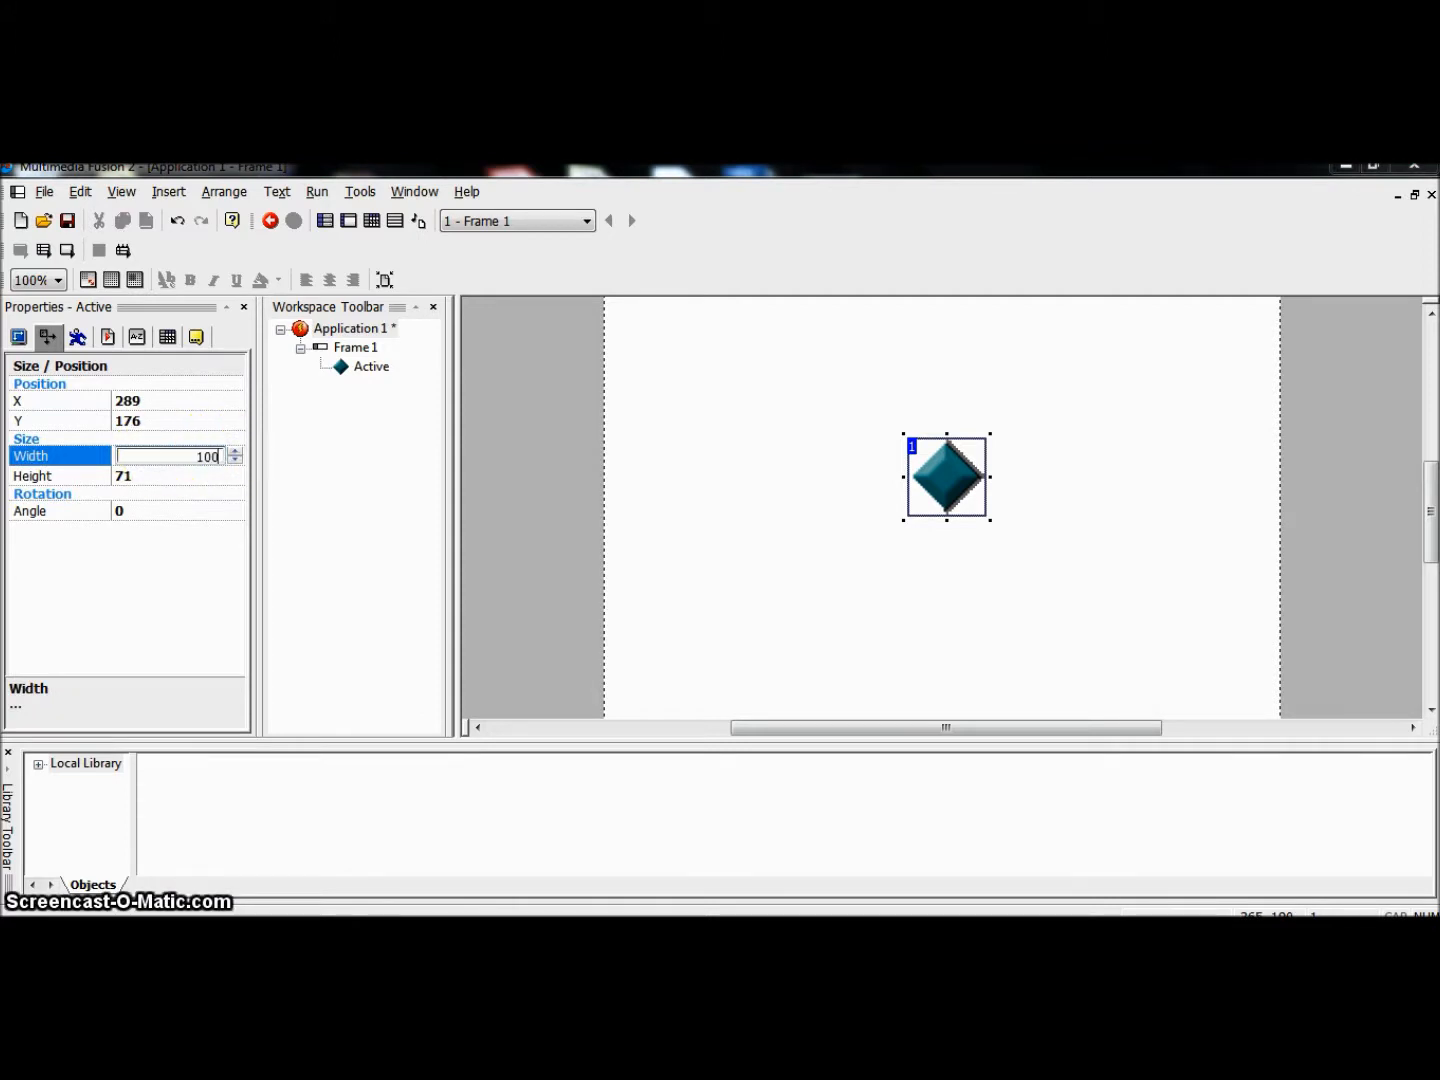
click(185, 473)
text(100)
click(129, 652)
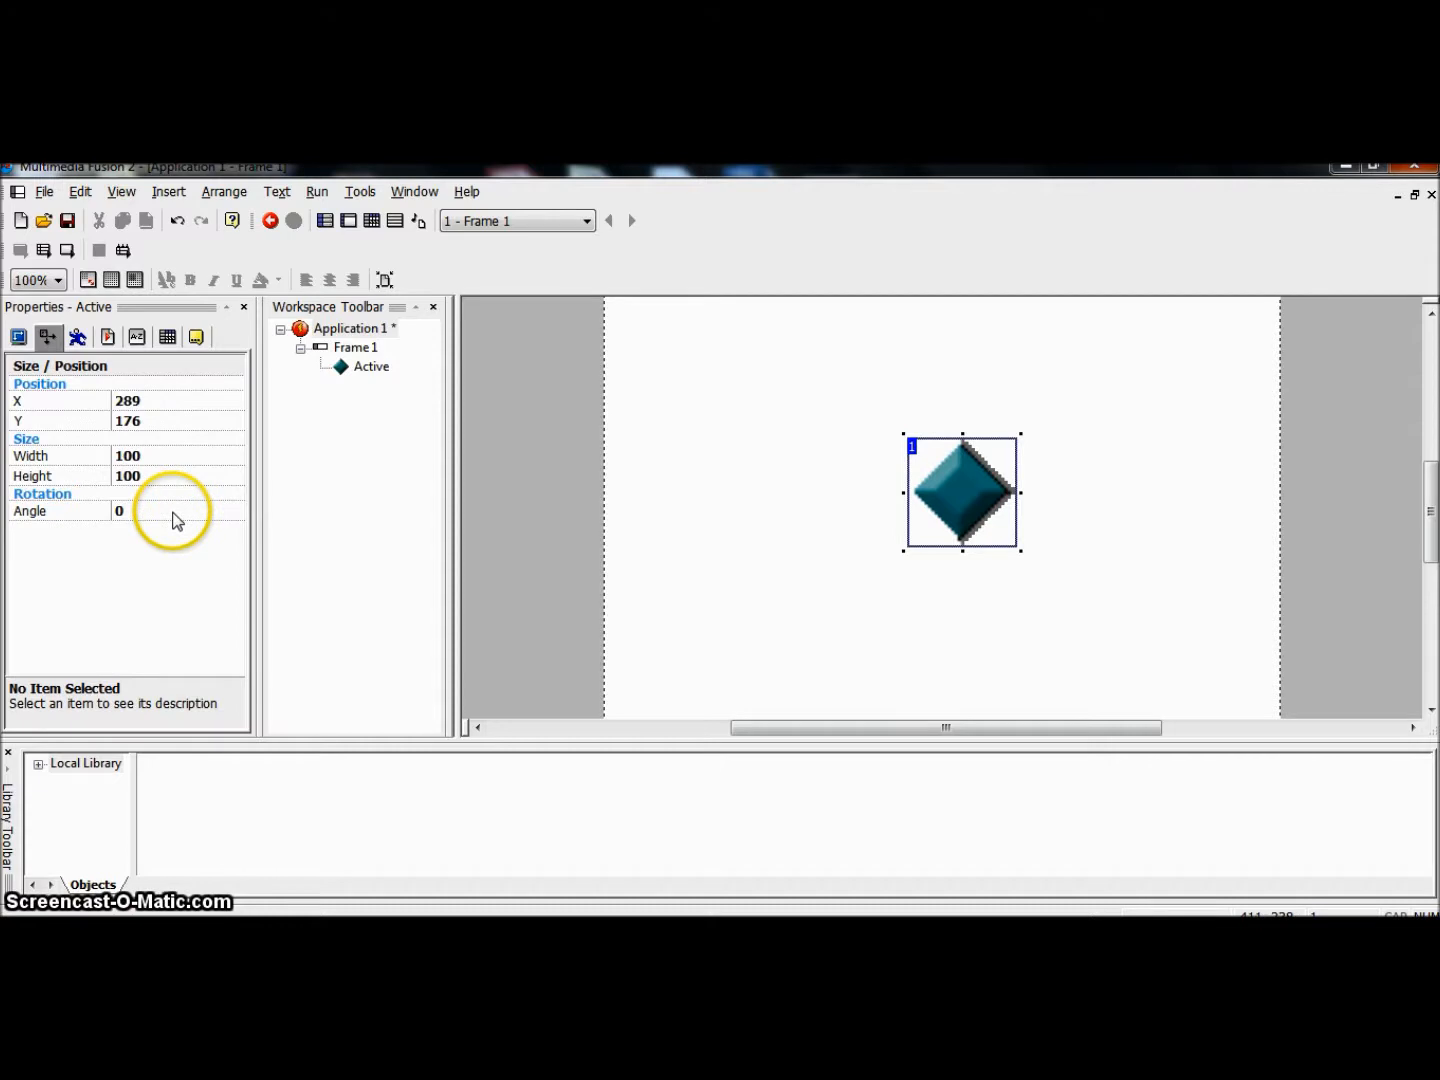
Step: Set the Active object's movement type to Eight Directions
click(77, 338)
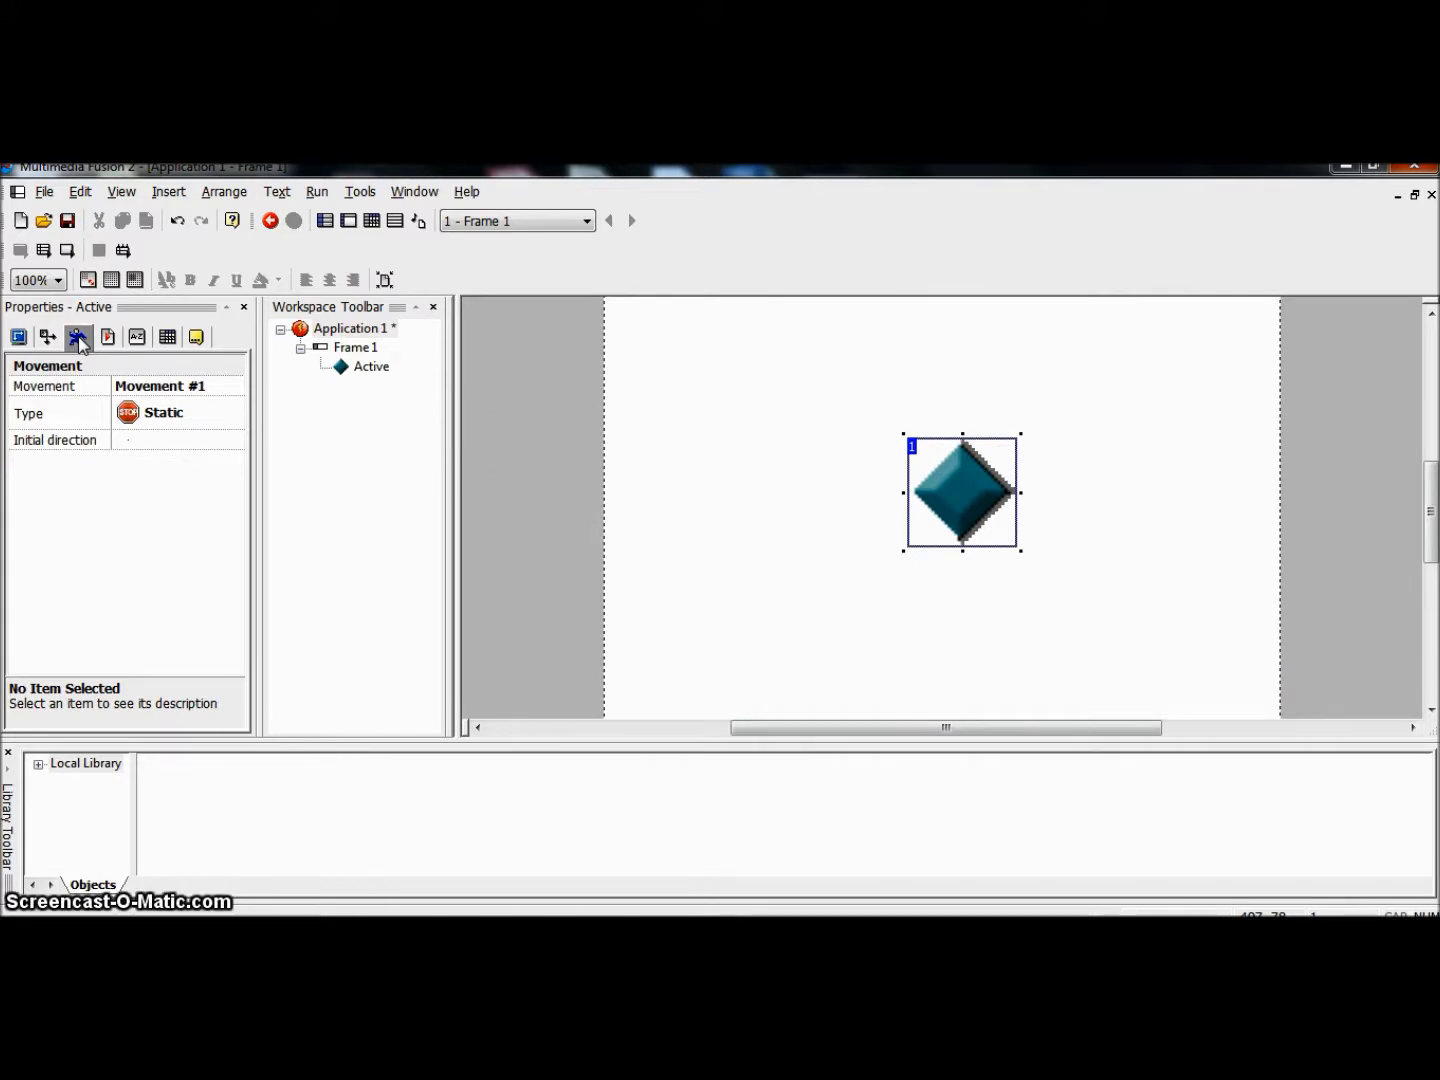
click(79, 339)
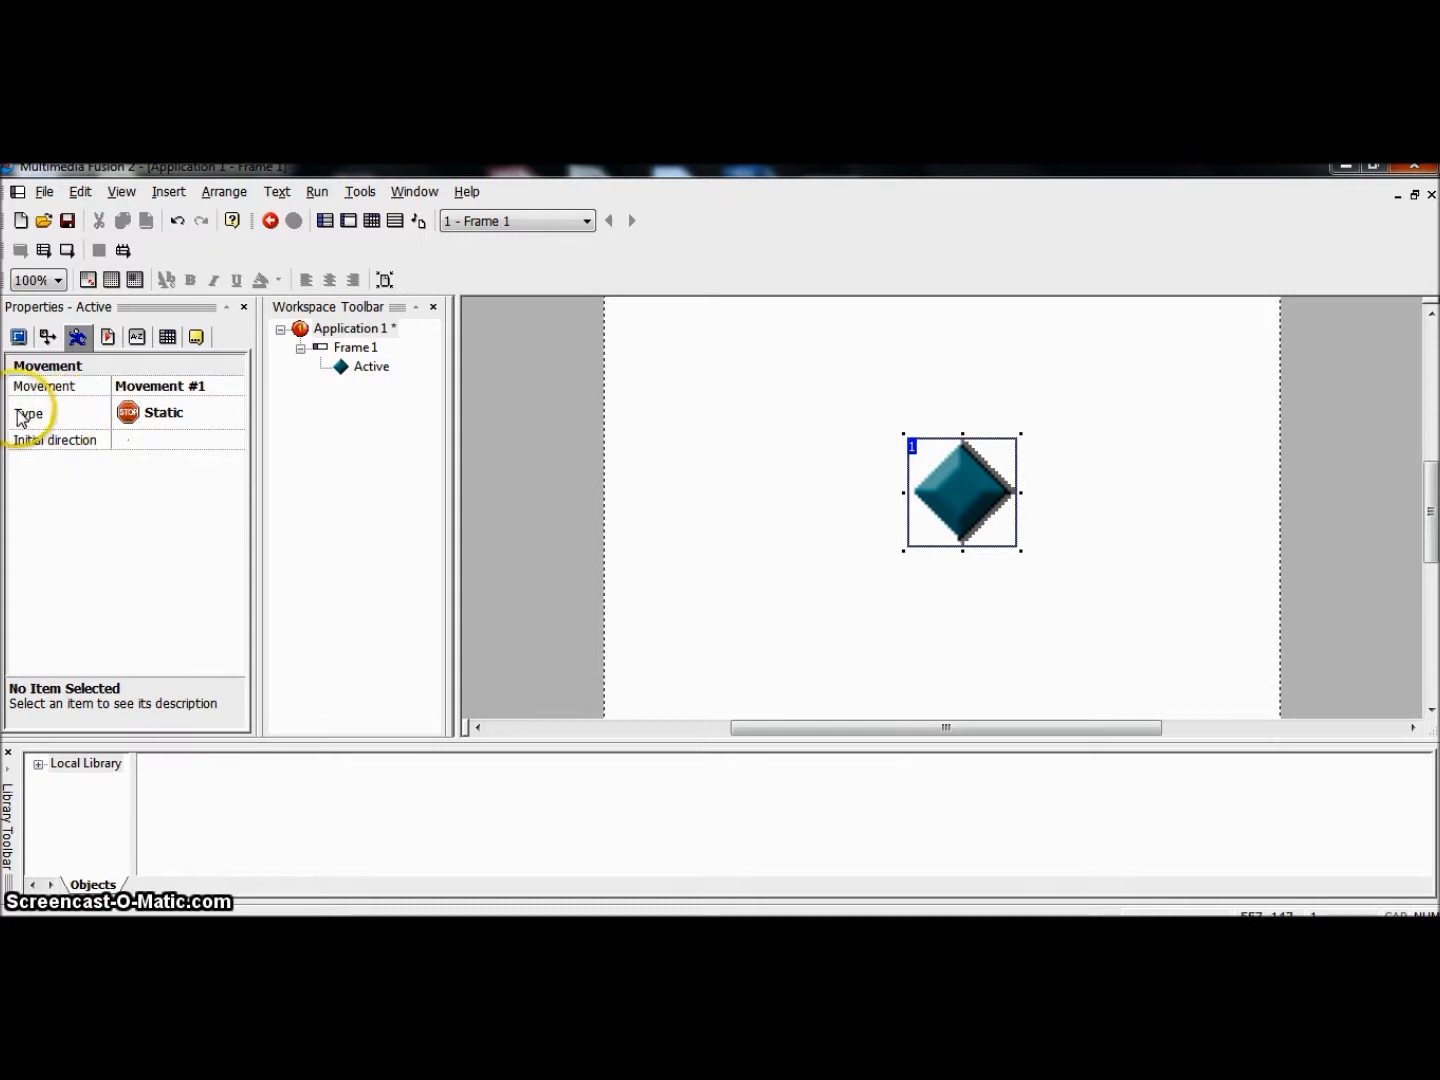
click(134, 418)
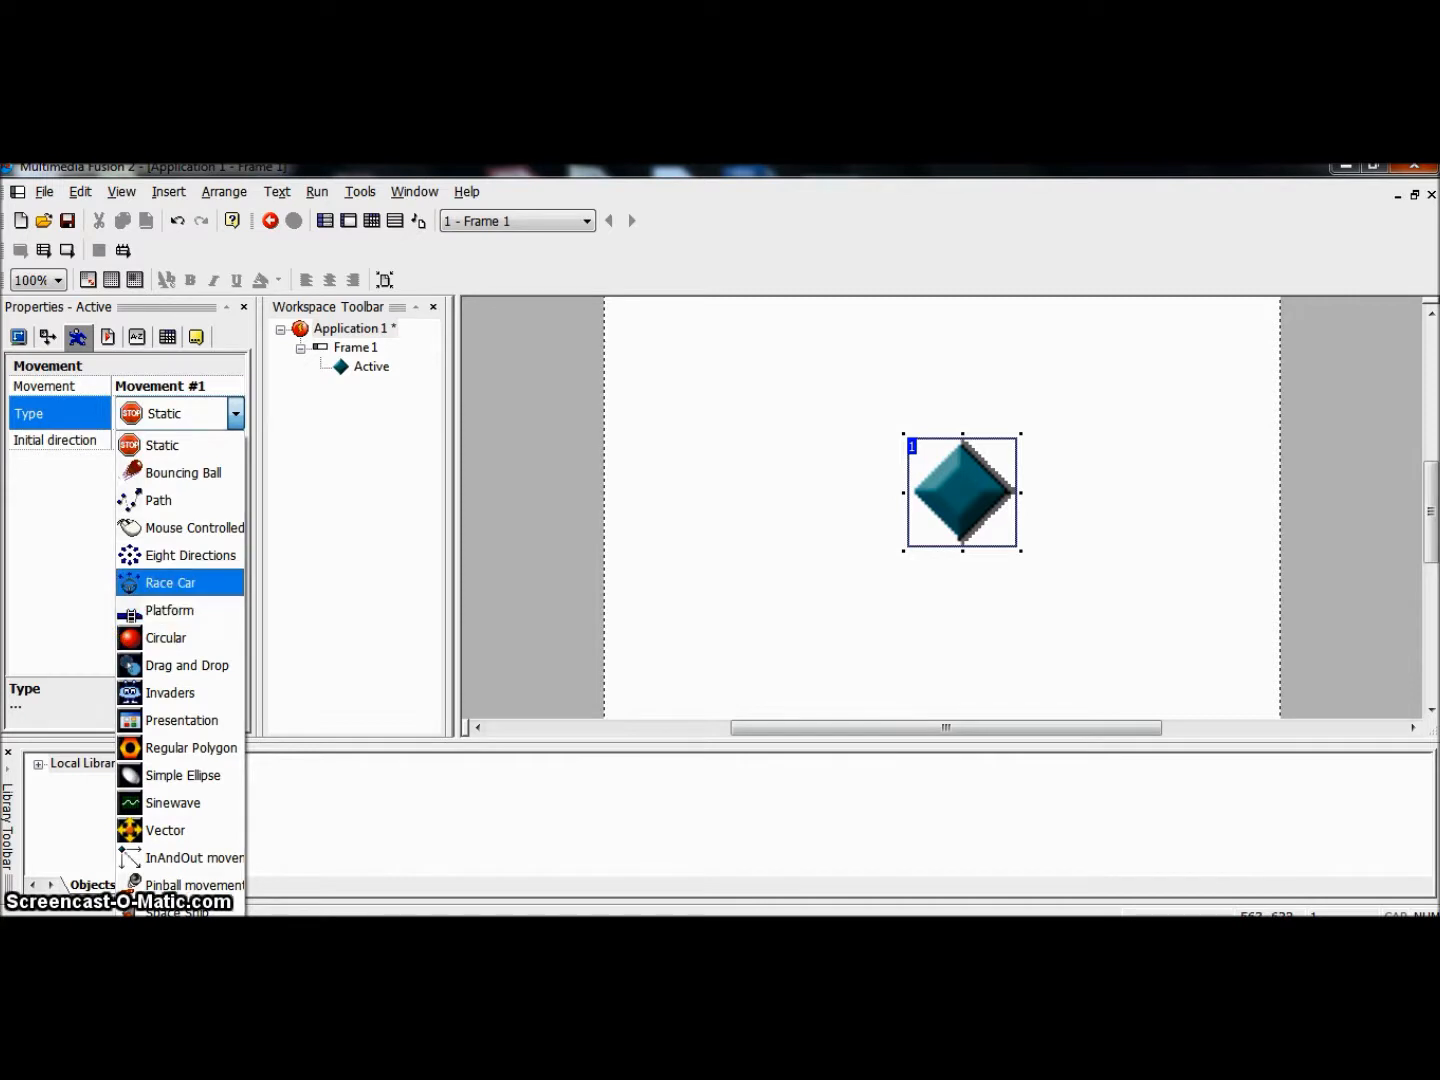
click(148, 419)
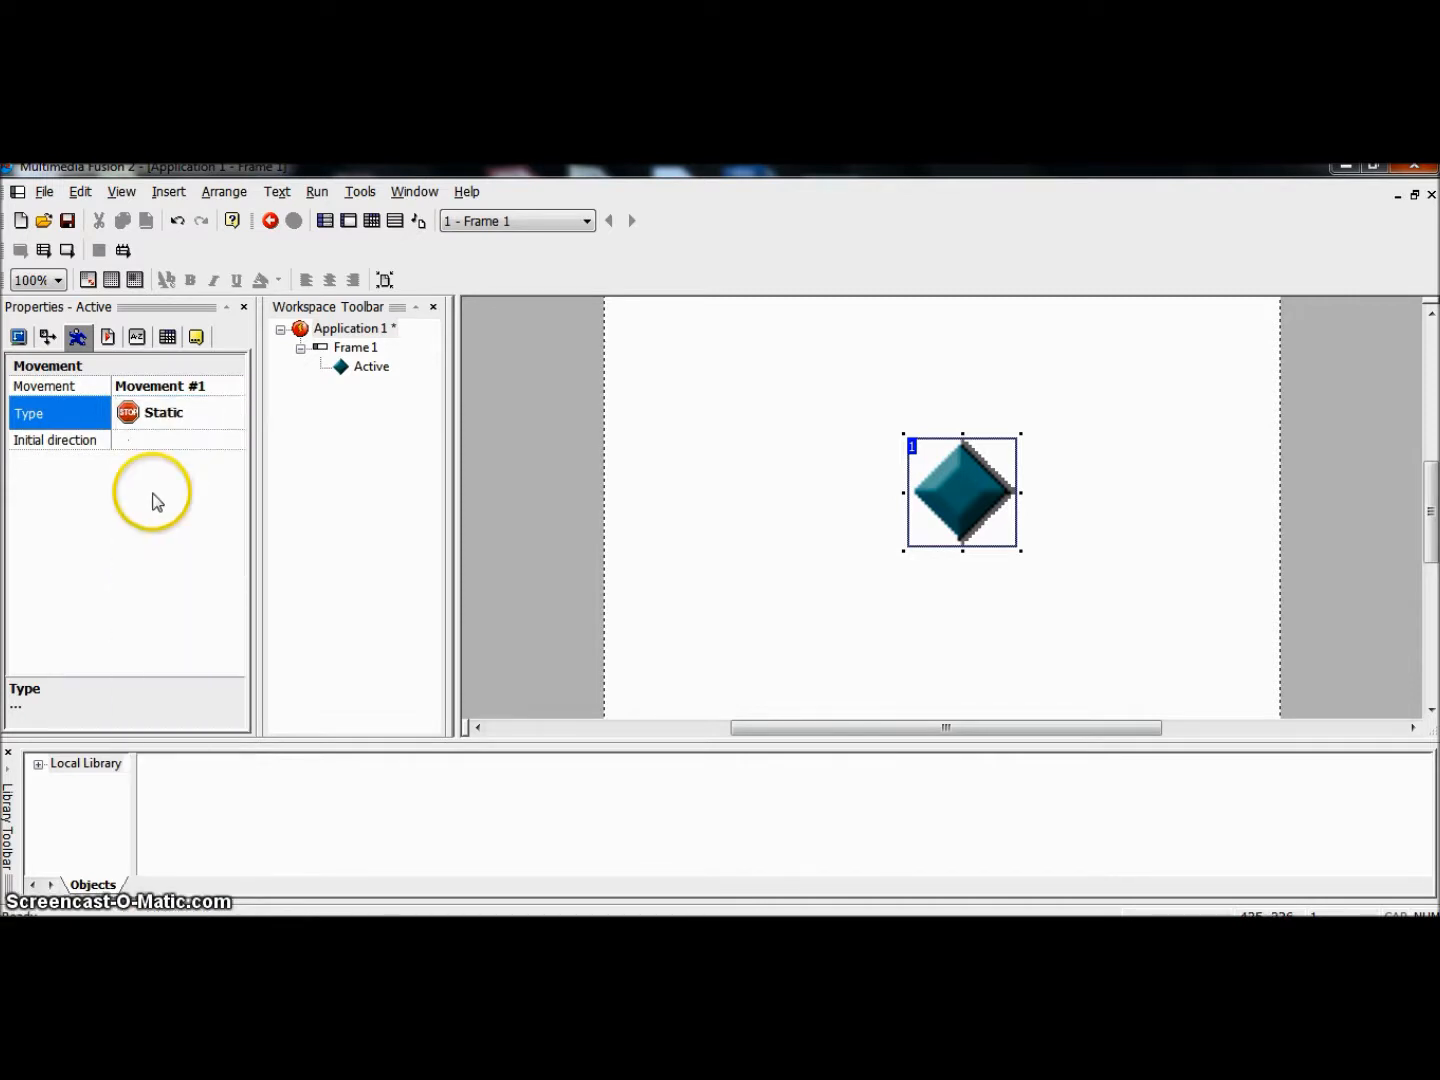
click(152, 421)
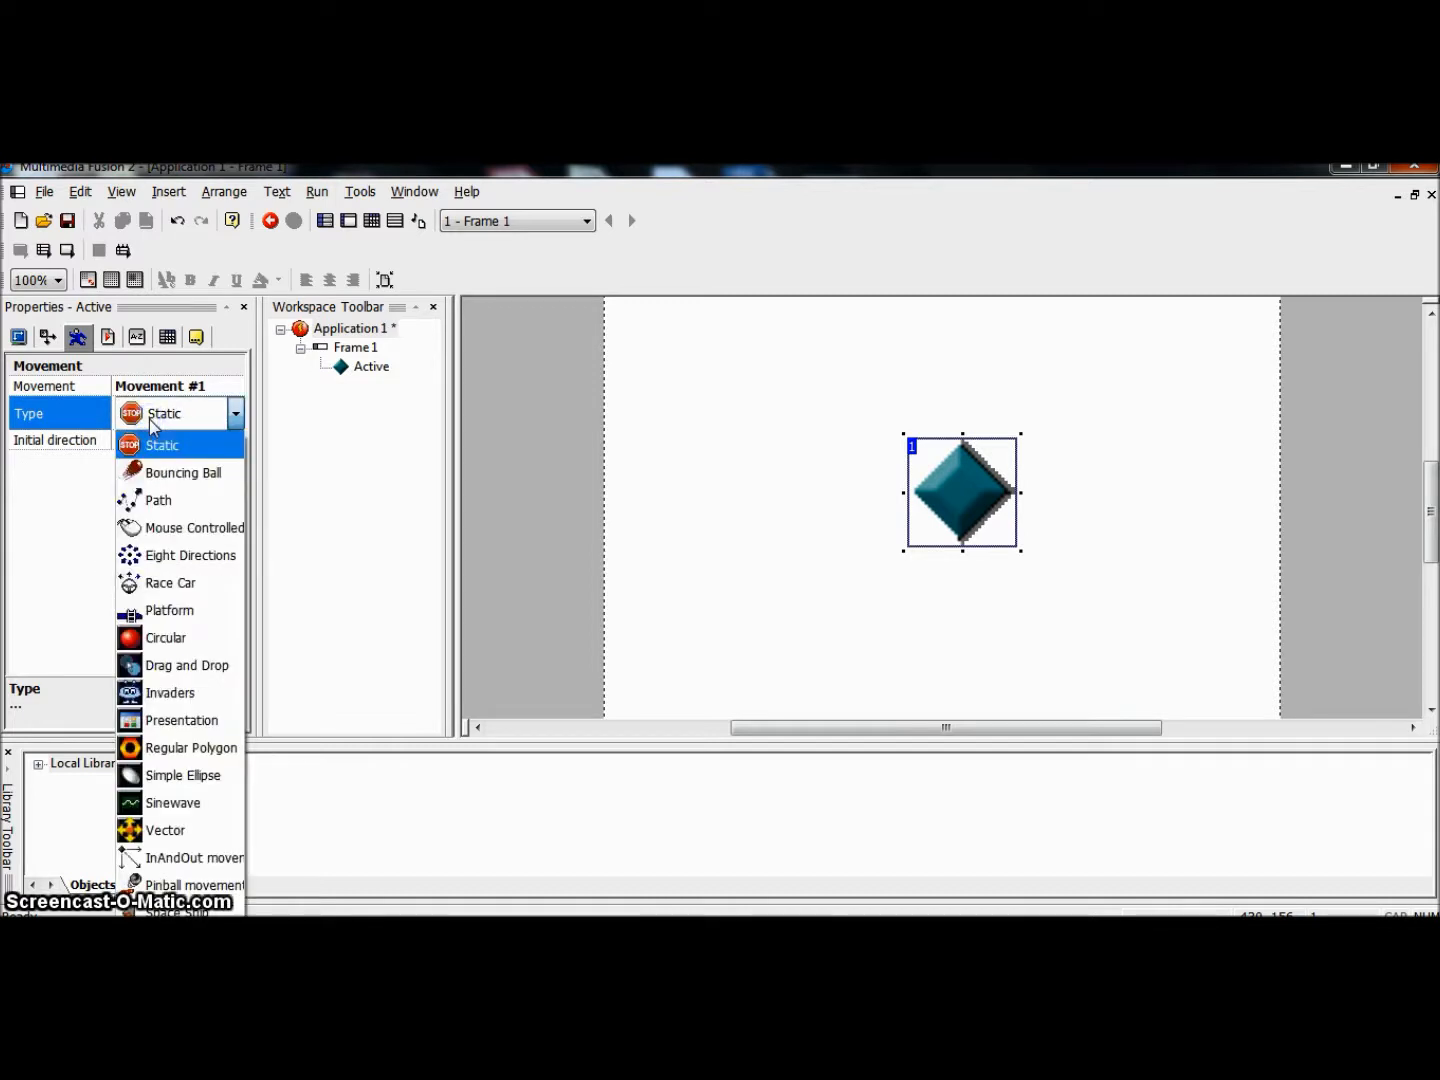
click(157, 553)
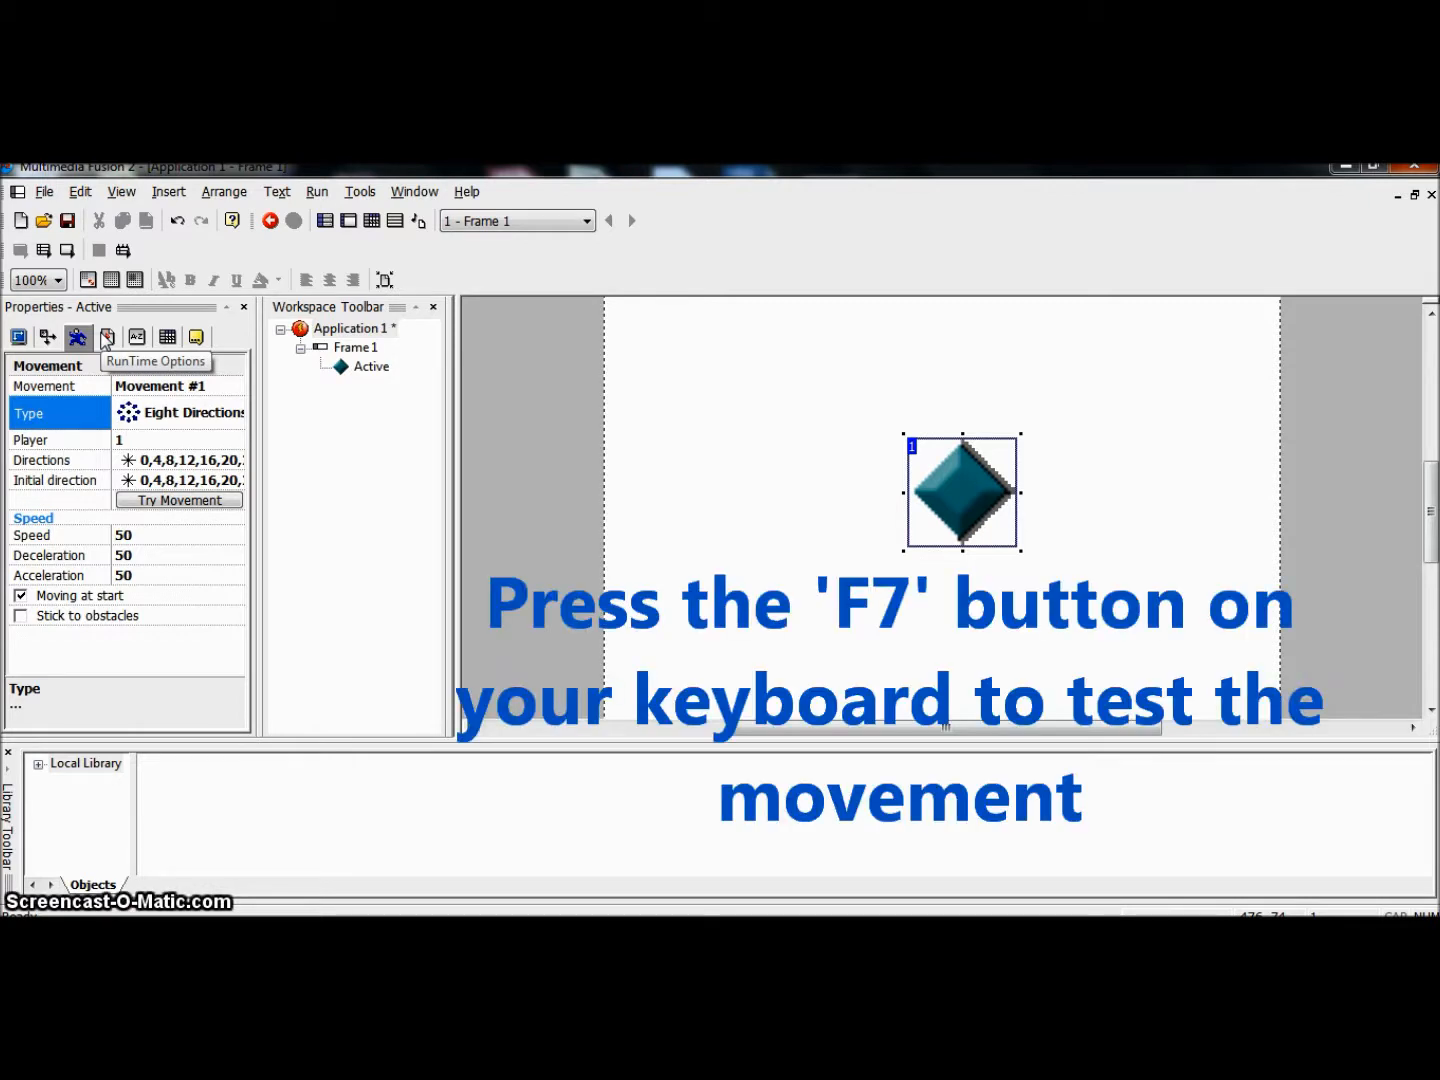
Step: Run the frame and steer the Active object right, left, up and down to test its eight-direction movement
key(F7)
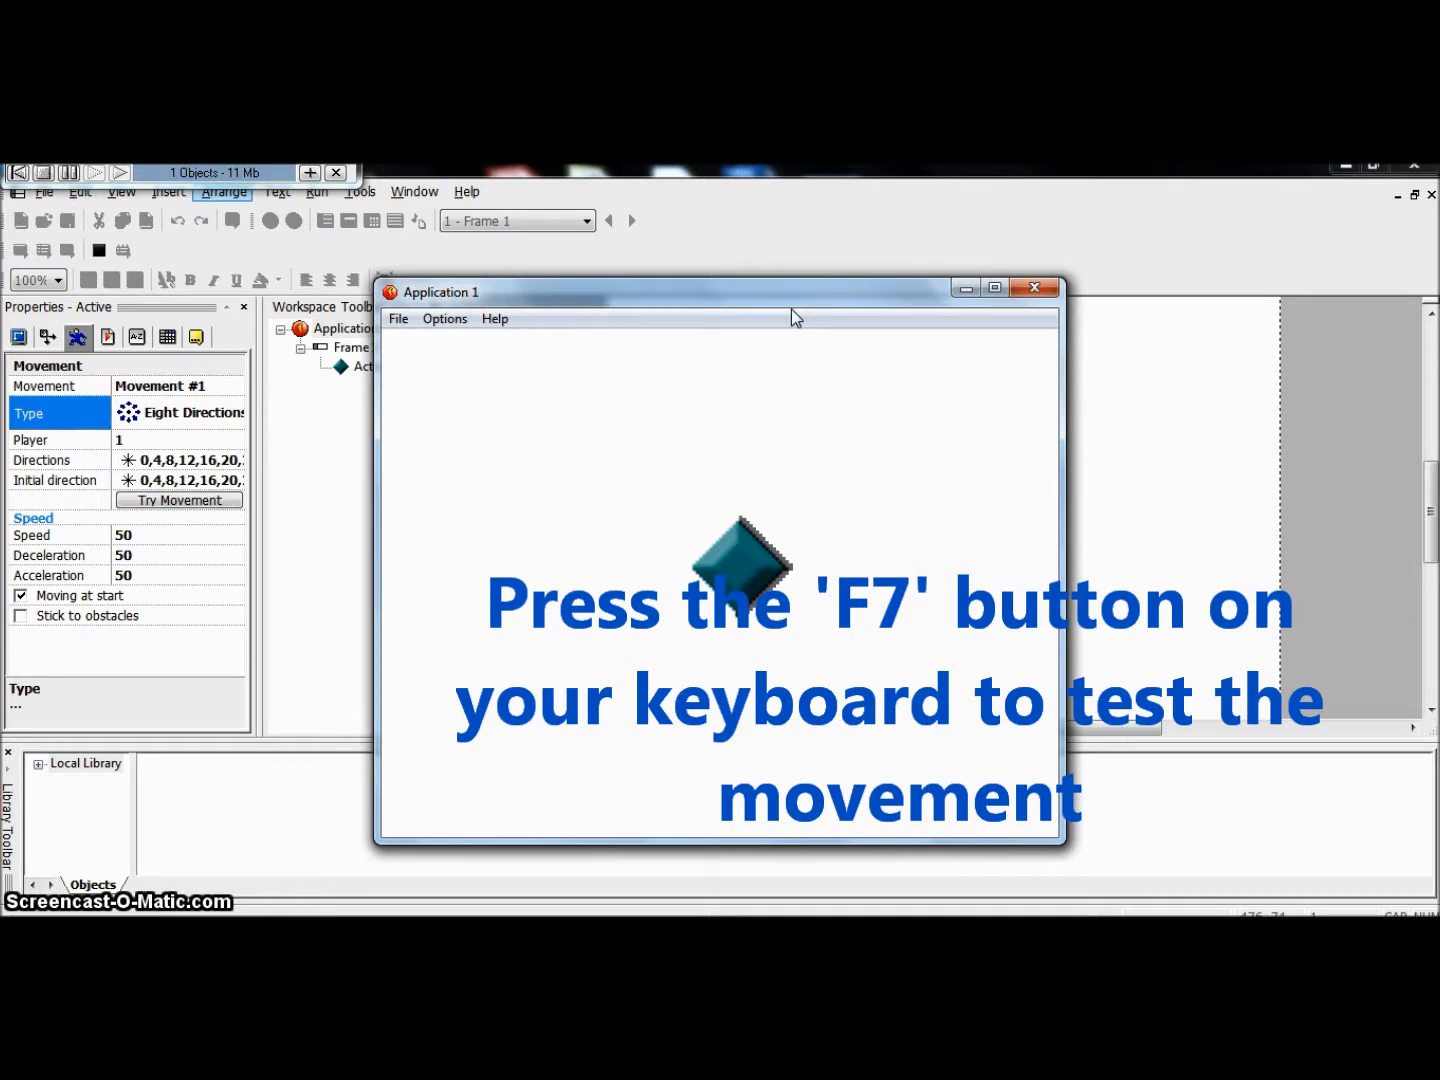
key(Right)
key(Left)
key(Down)
key(Up)
key(Right)
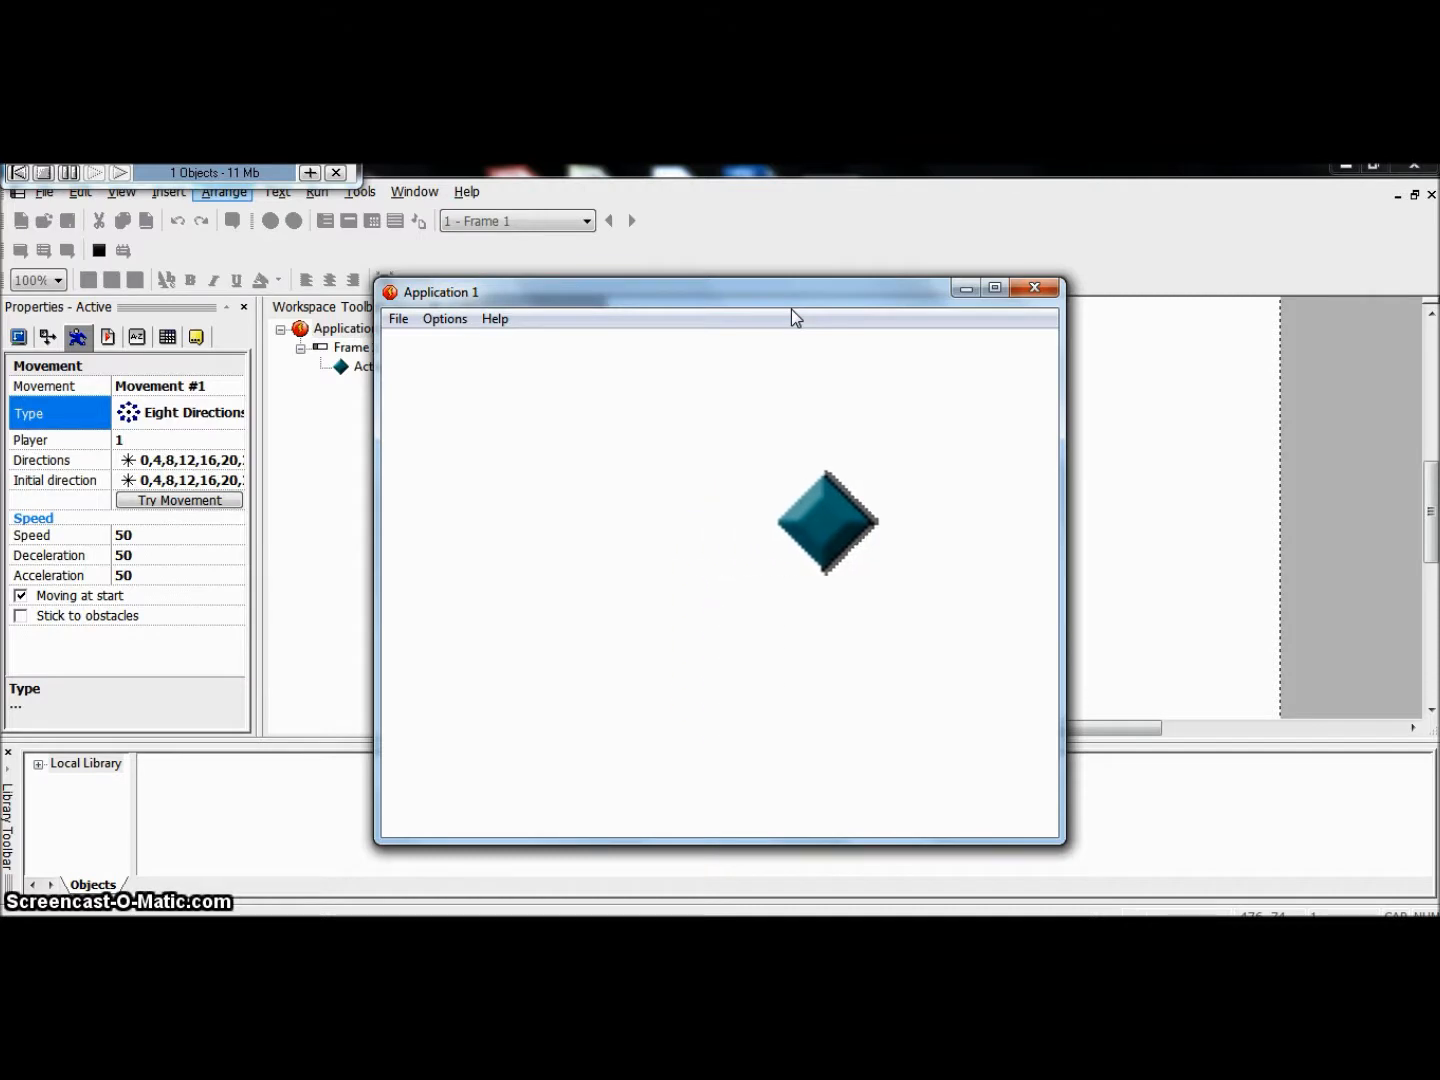
key(Left)
key(Down)
key(Right)
key(Up)
key(Left)
key(Down)
key(Right)
key(Up)
key(Left)
key(Down)
key(Up)
key(Right)
key(Down)
key(Left)
key(Up)
key(Right)
key(Left)
key(Down)
key(Right)
key(Left)
key(Left)
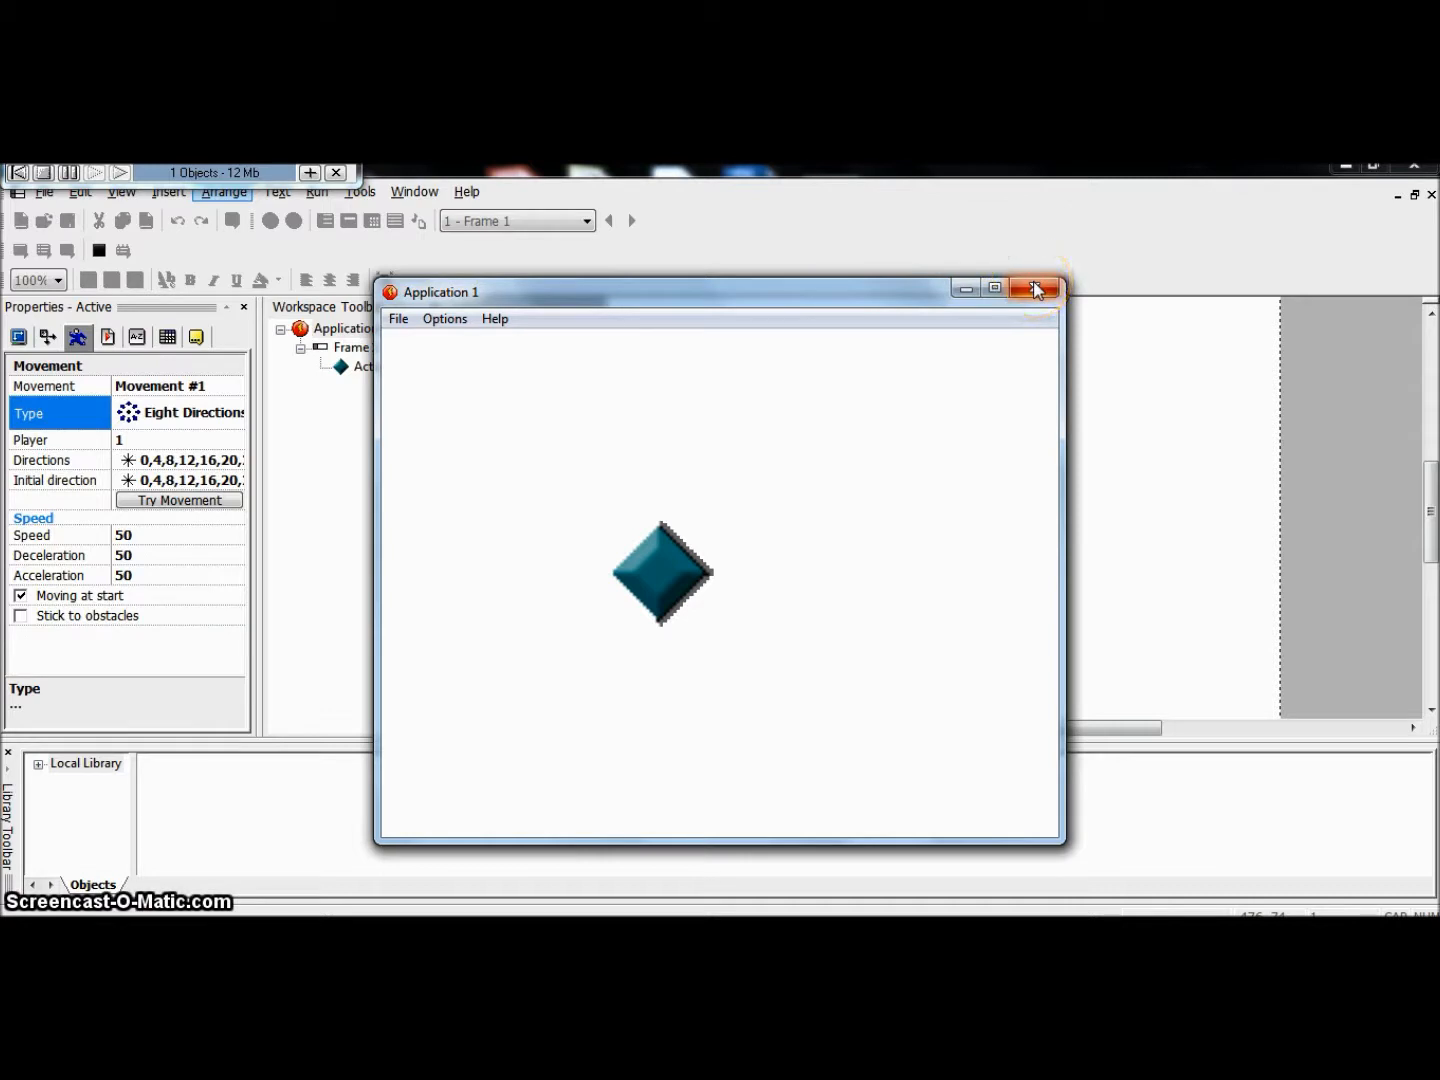
Step: Bring the running test application's window back to the front and close it
click(902, 222)
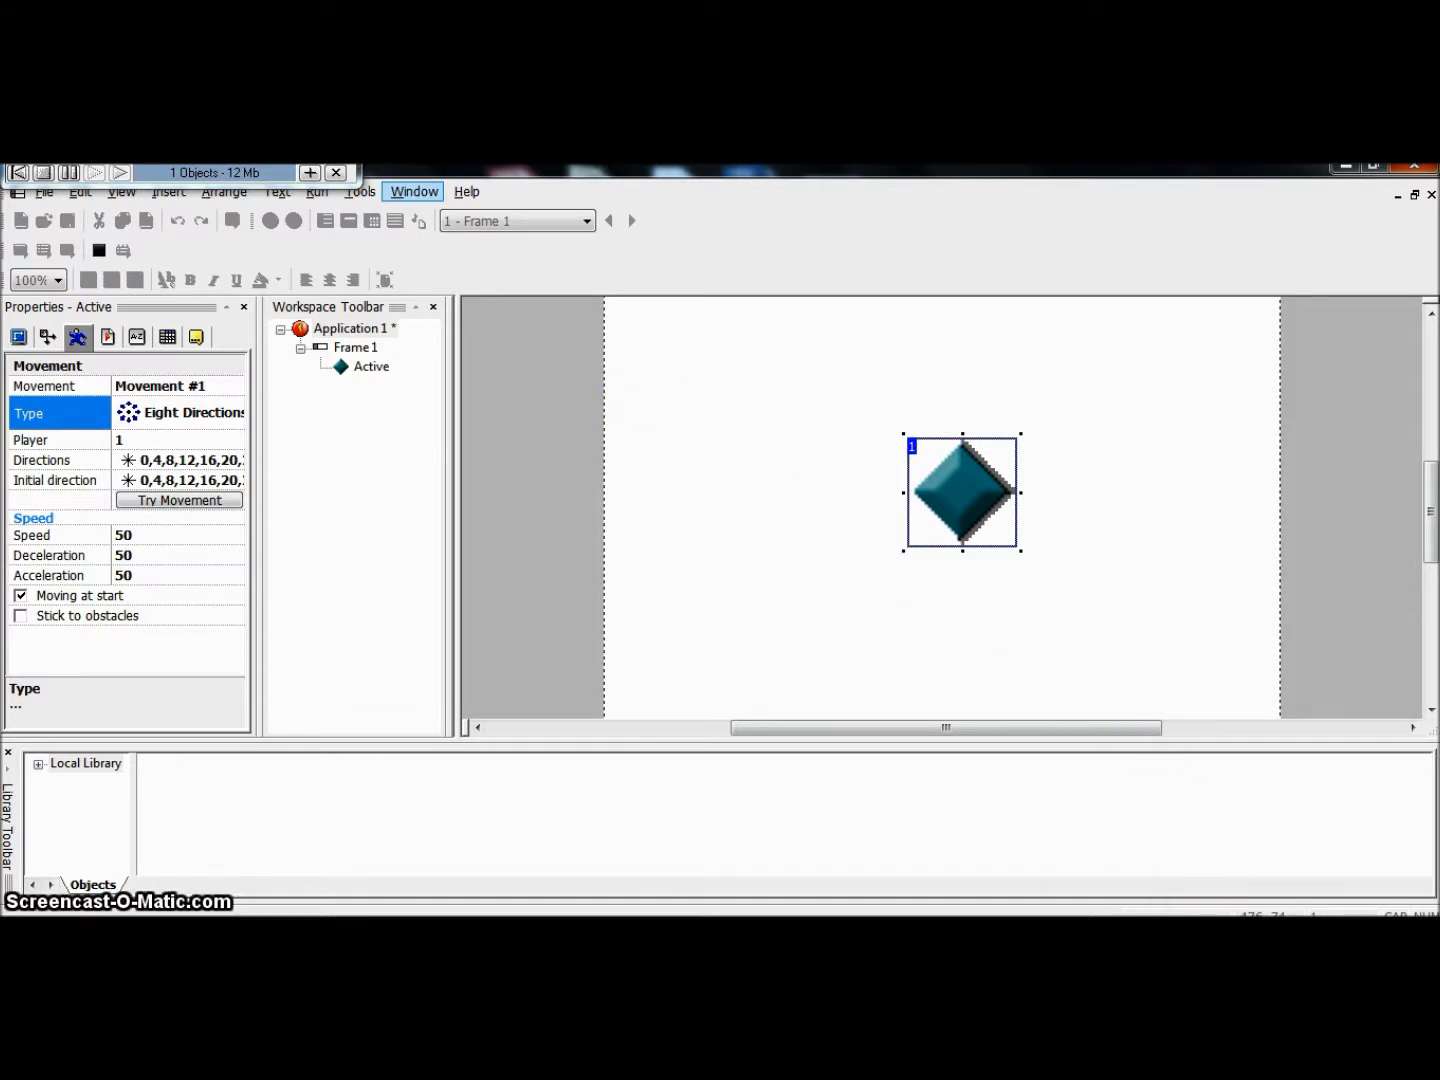
mouse_move(1205, 915)
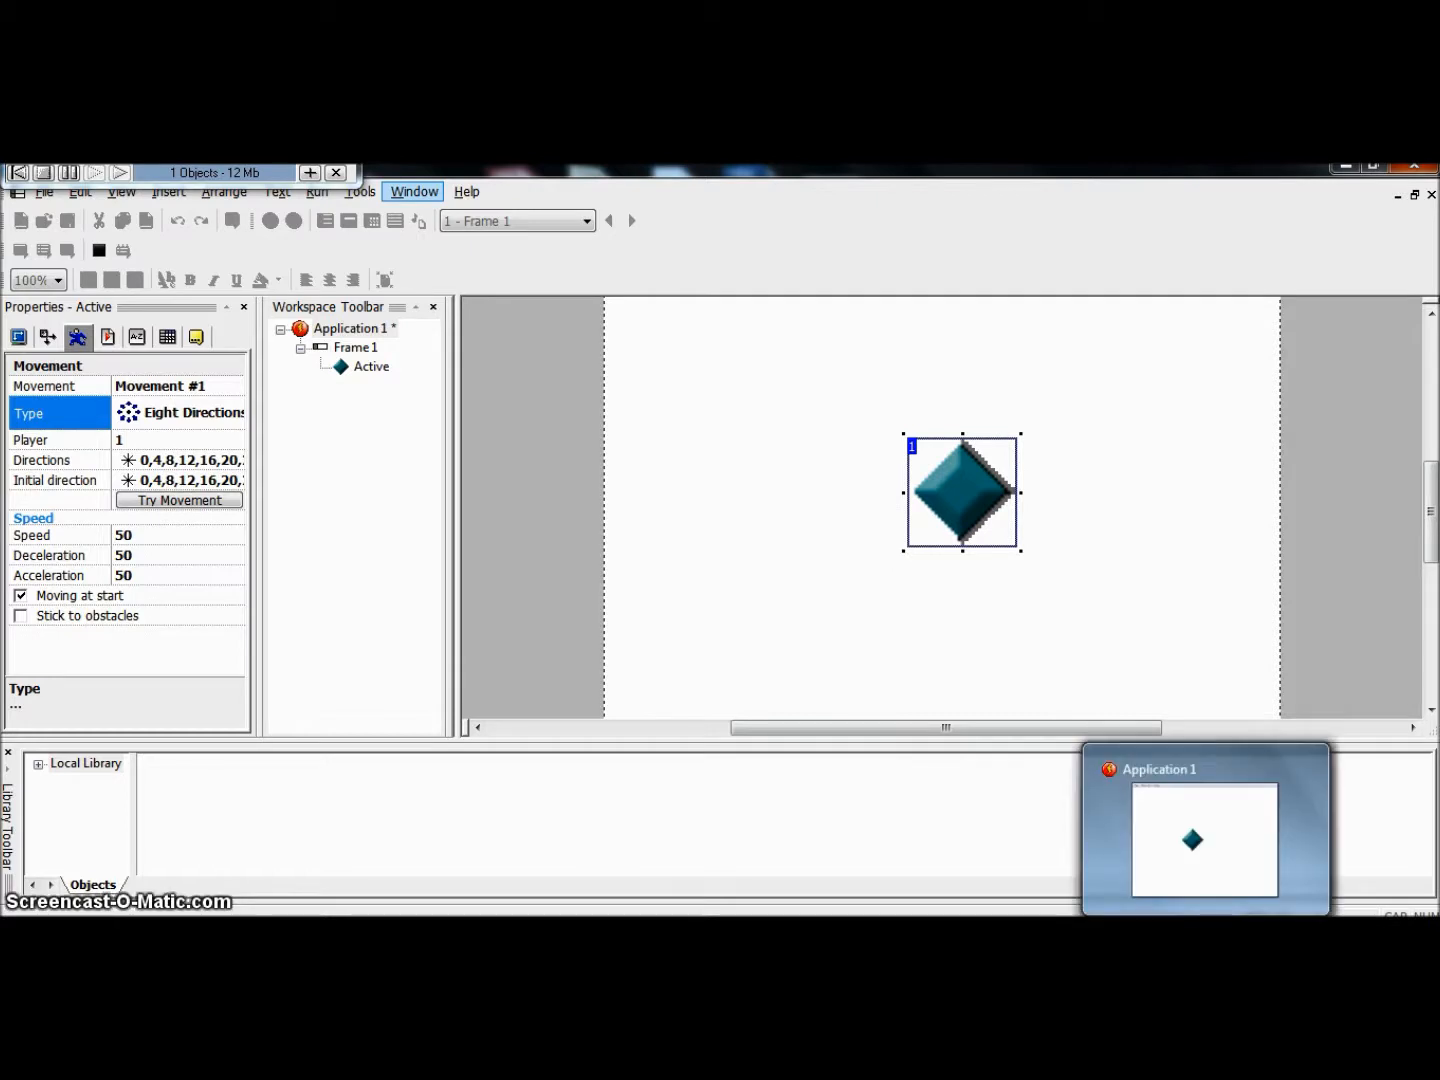
click(1205, 915)
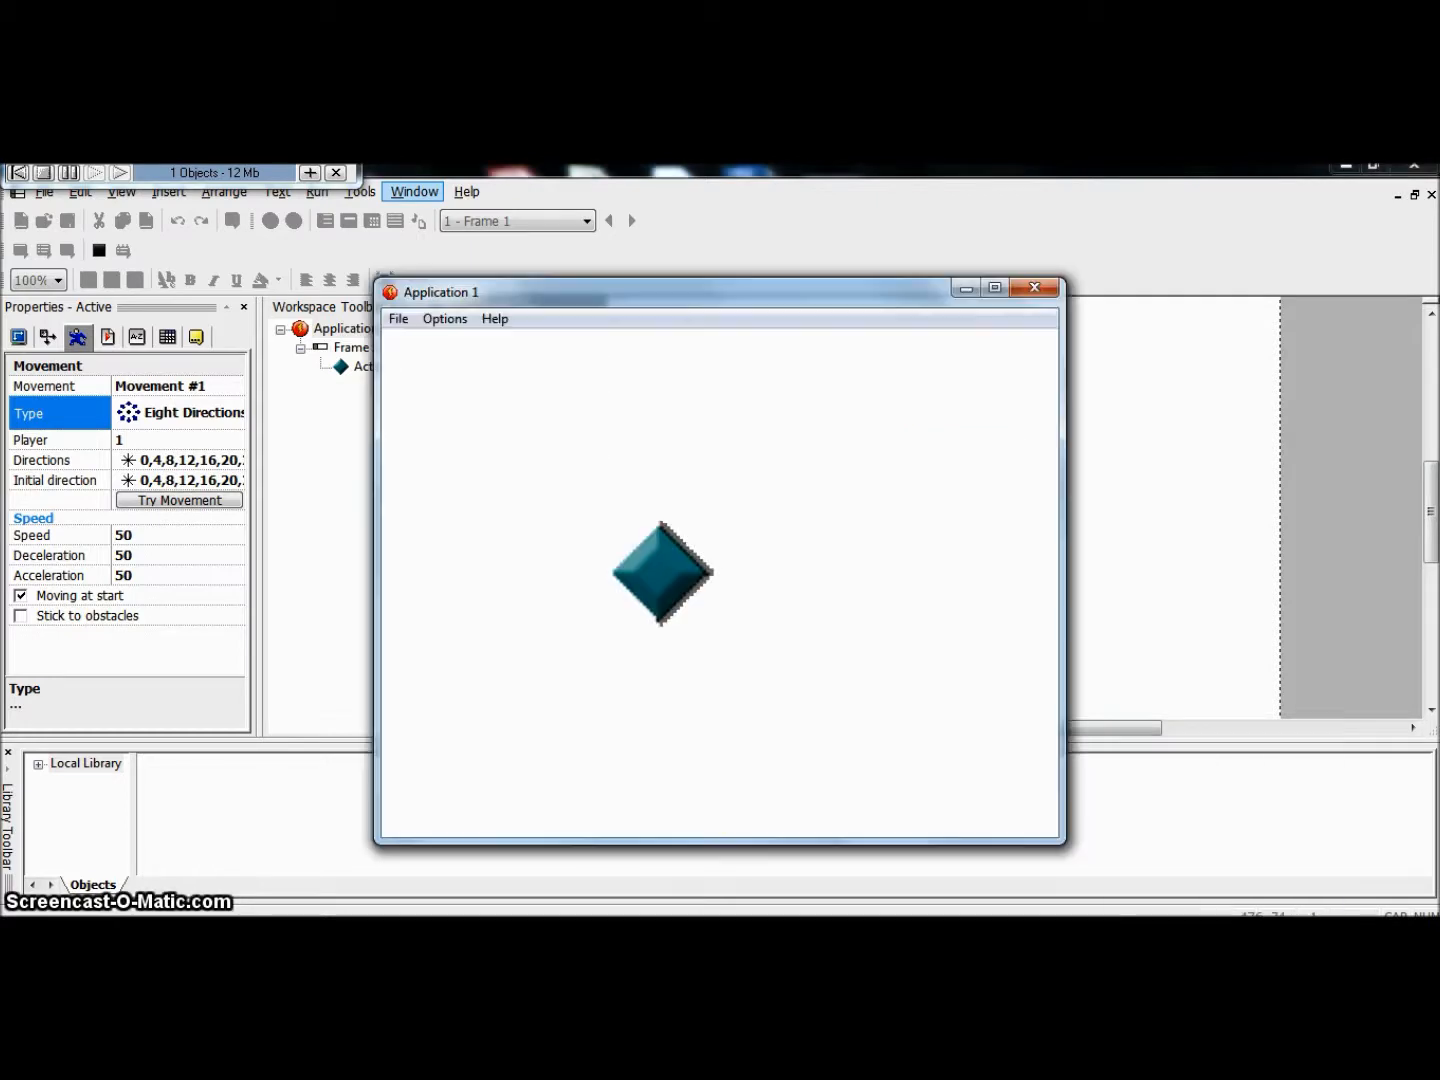
click(1035, 288)
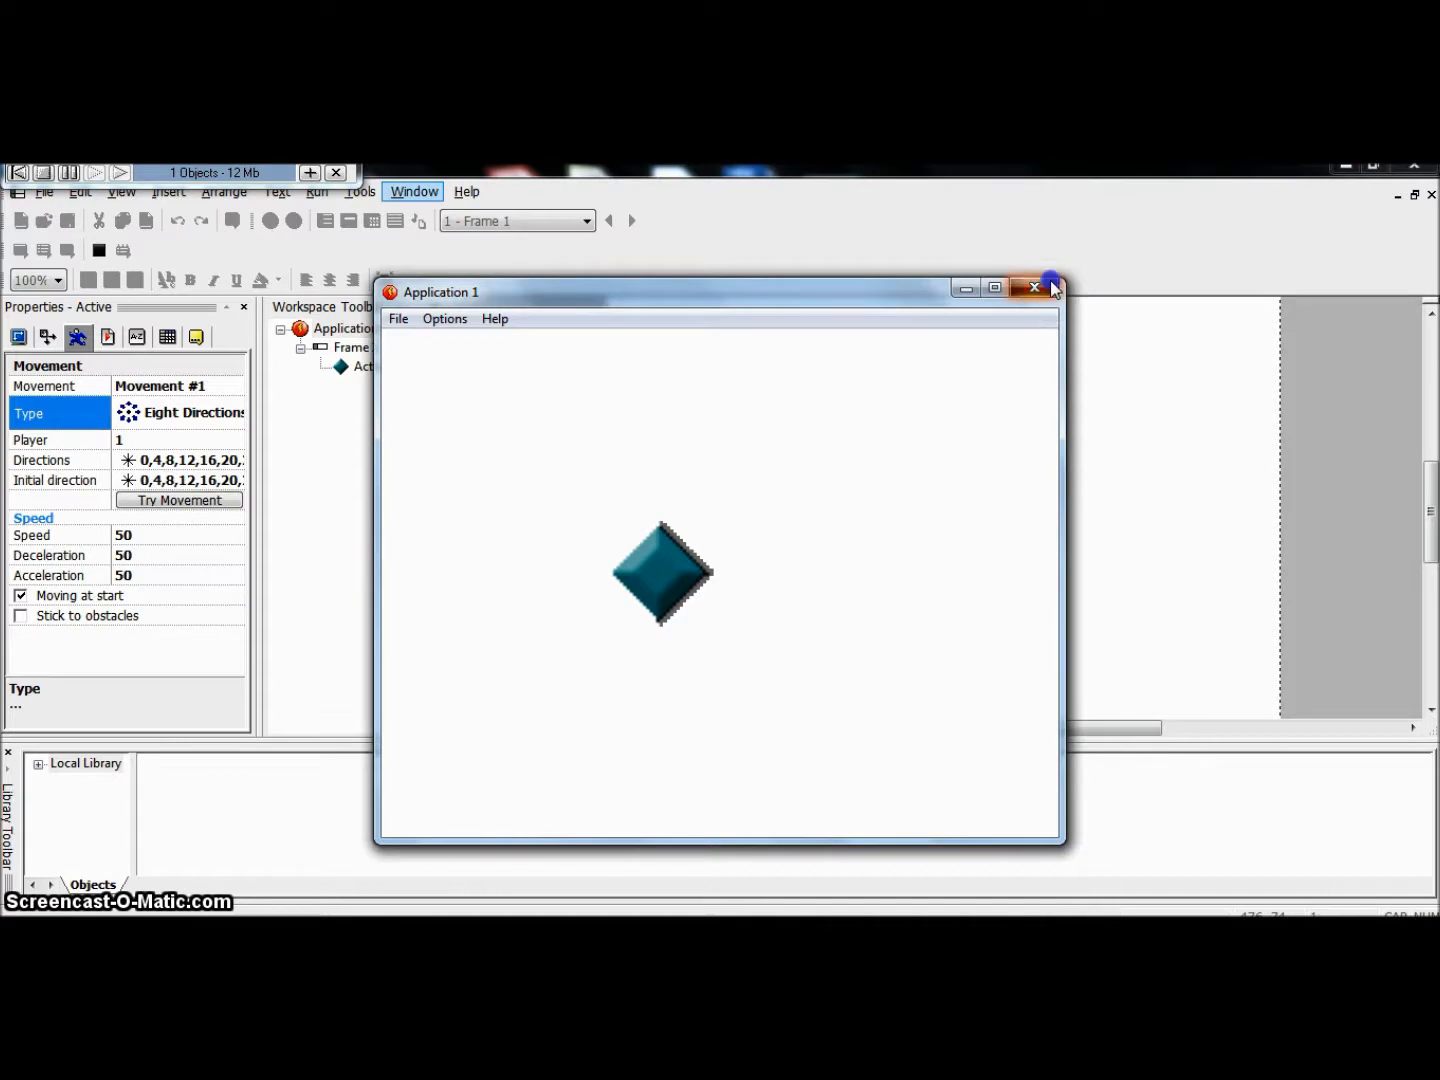
click(897, 604)
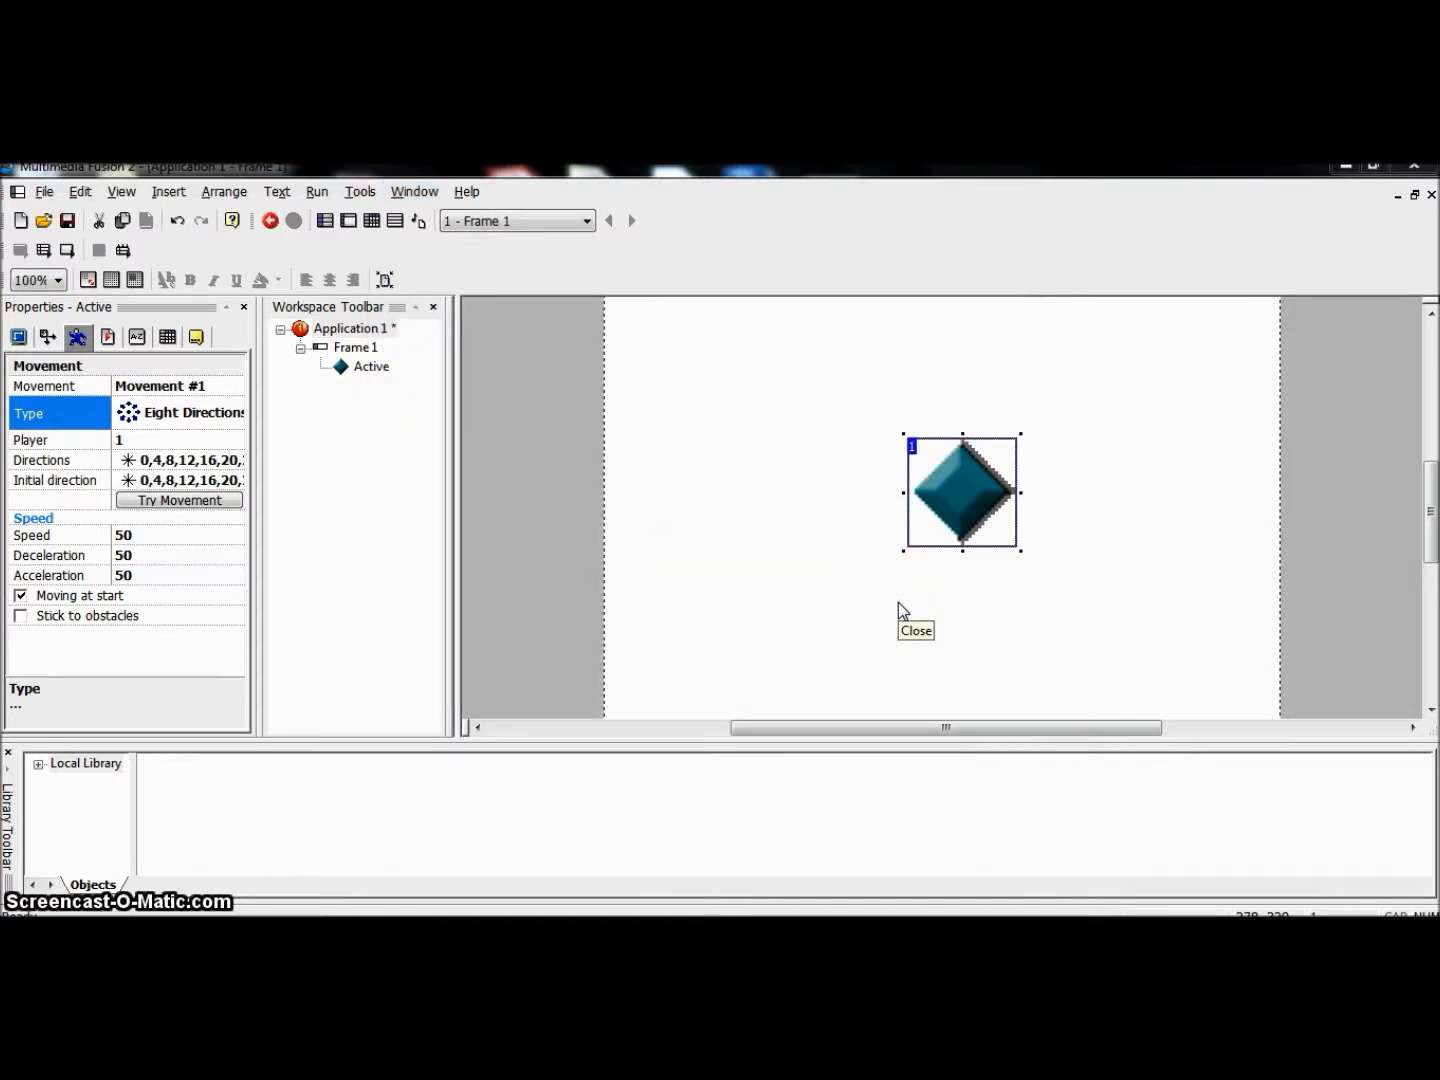
Step: Move the Active object in Frame 1 freehand to slightly left of the frame's horizontal centre
drag(984, 463, 928, 452)
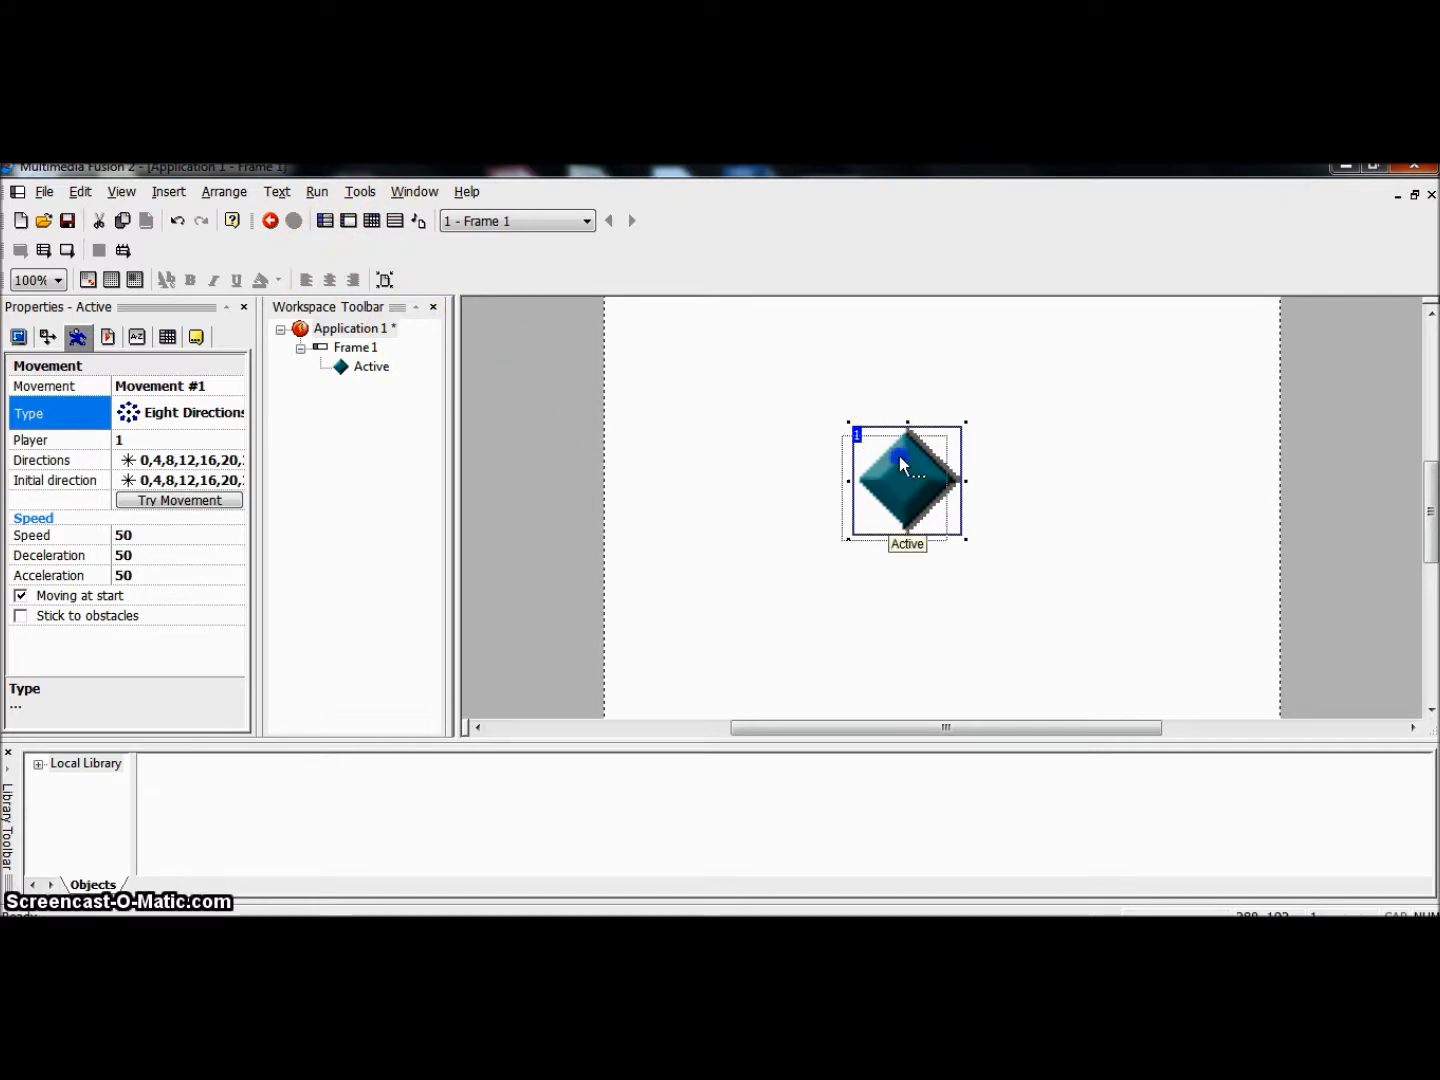
drag(900, 456, 850, 471)
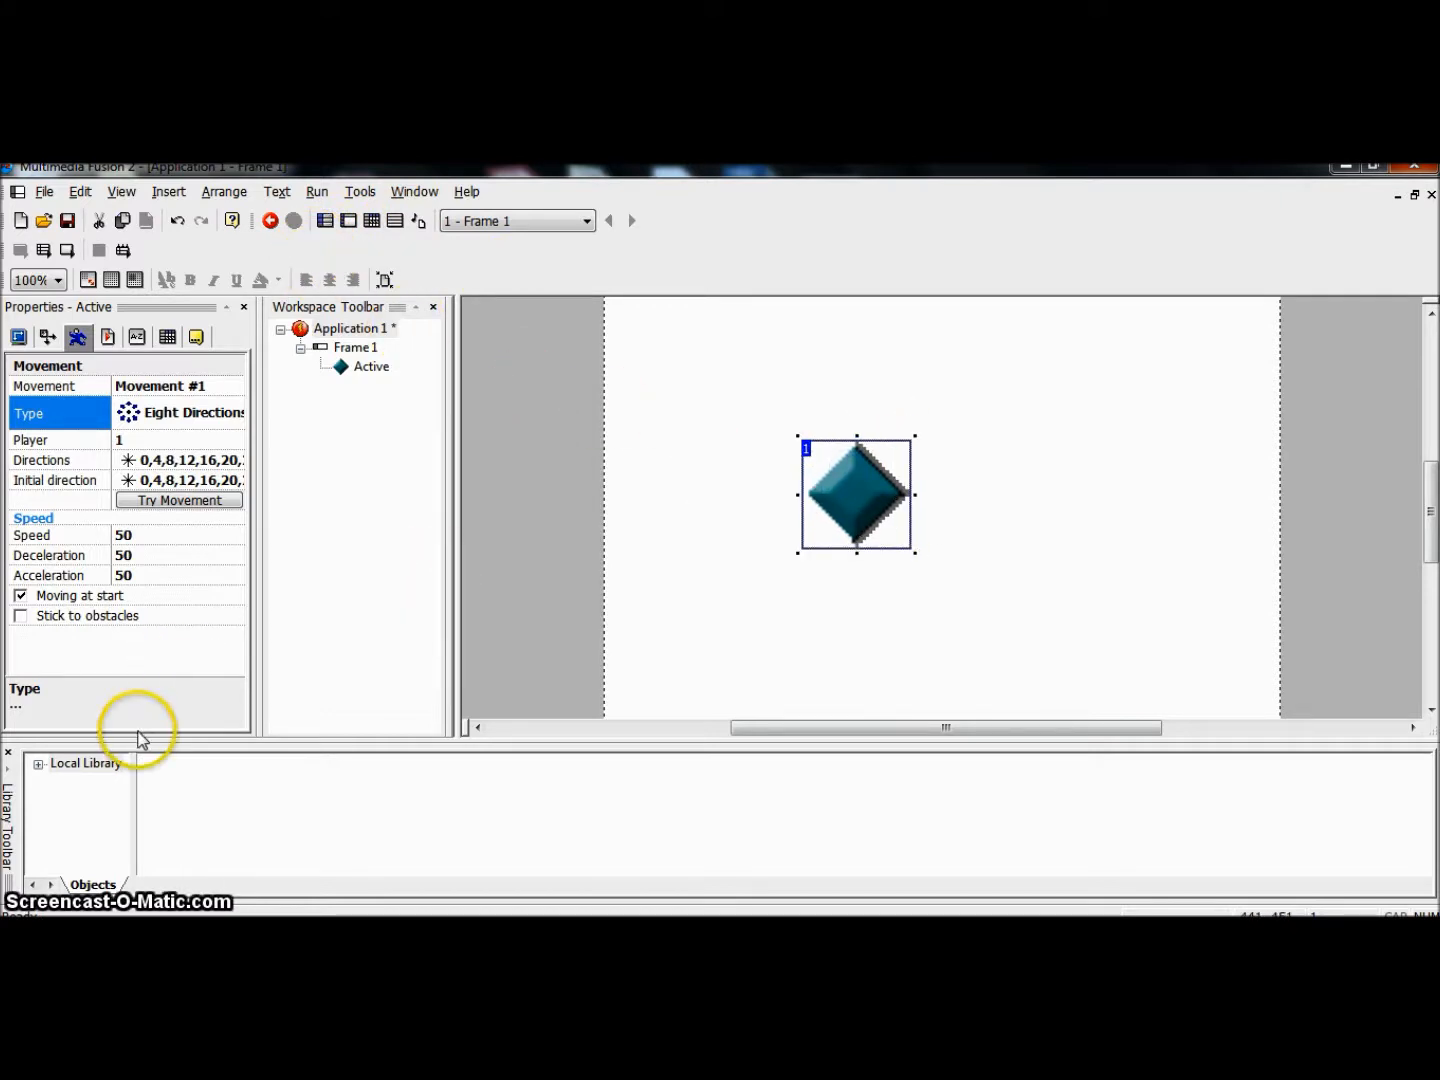
Step: Deselect the Active object and slightly widen the tree column of the Library pane
right_click(936, 329)
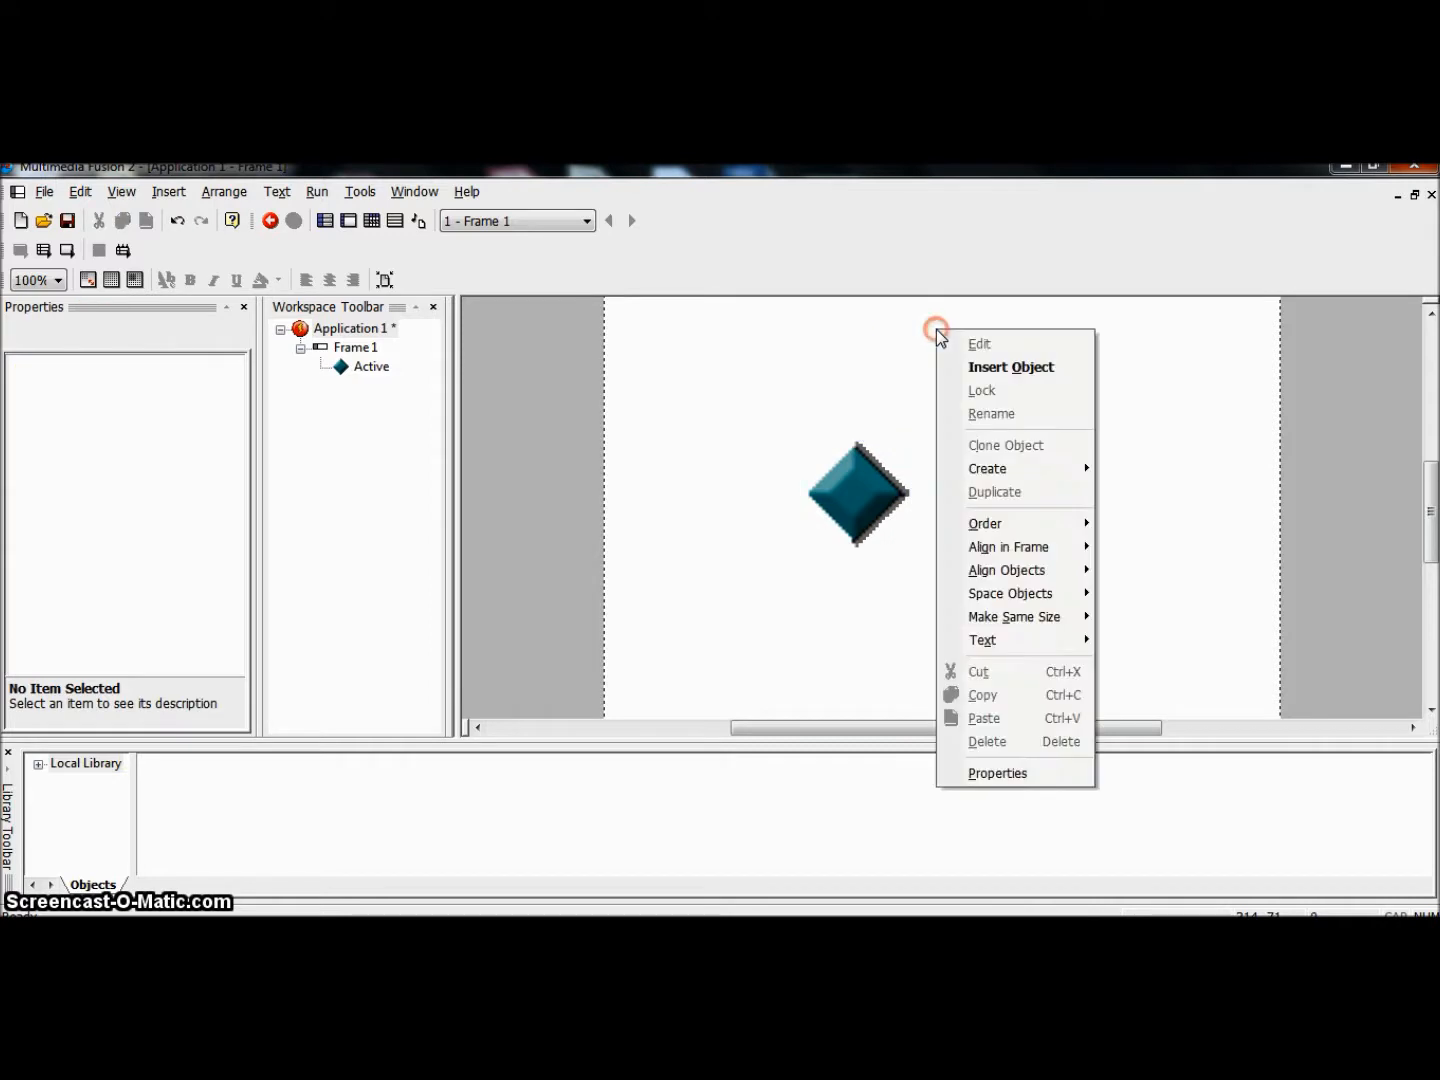
click(826, 363)
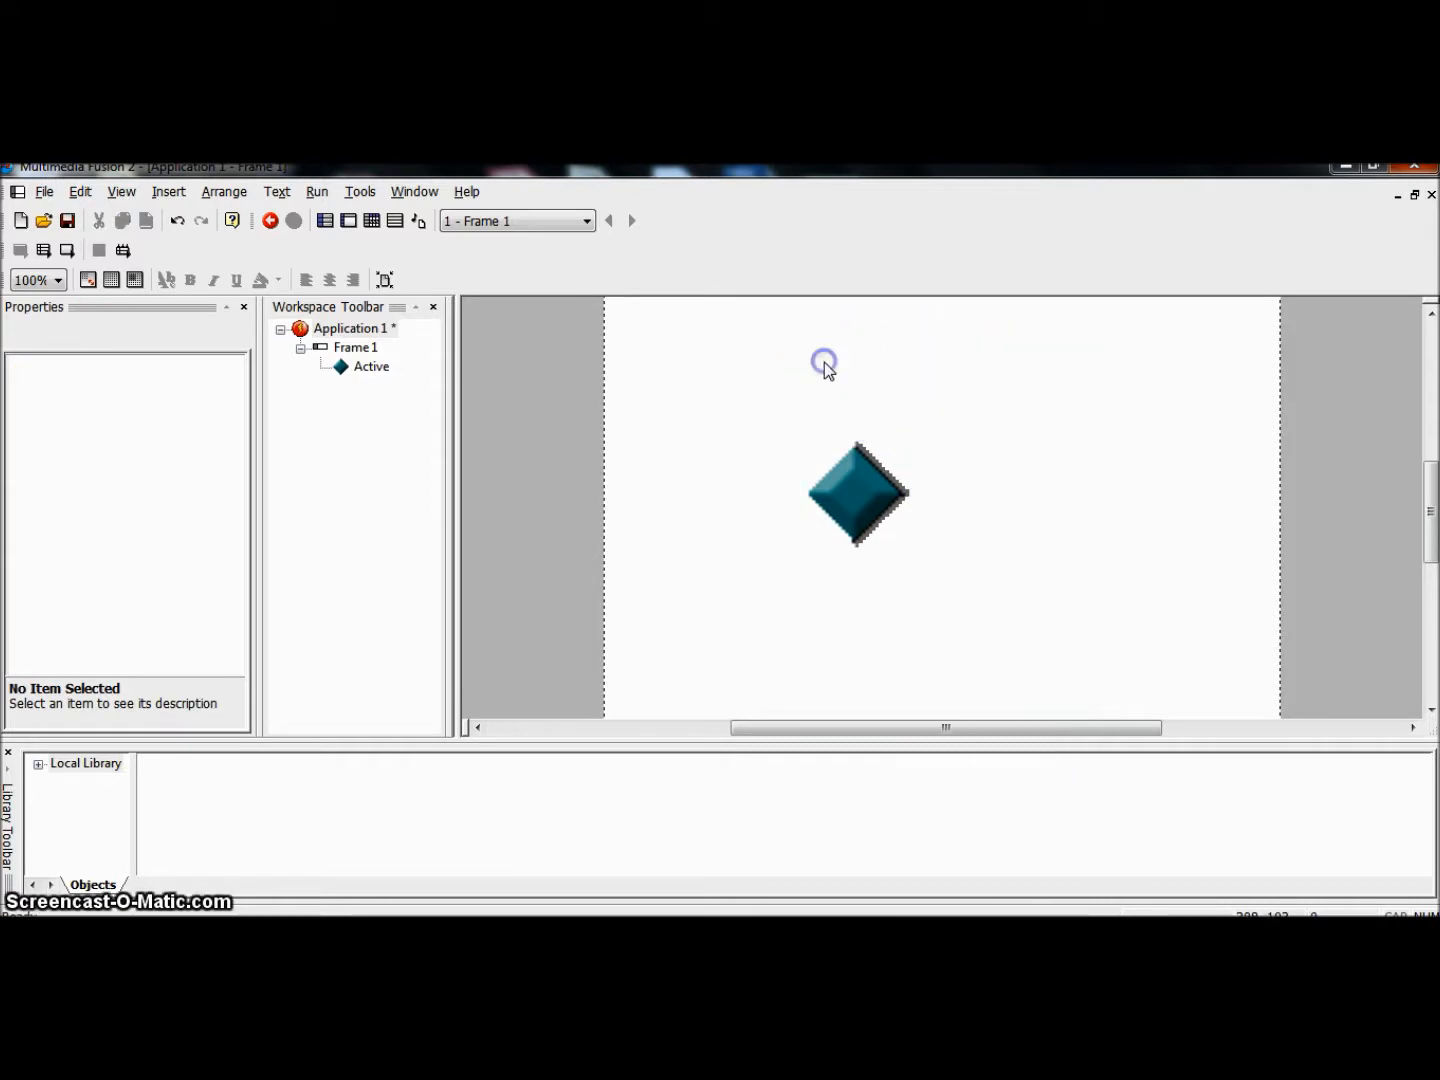
drag(137, 775, 176, 768)
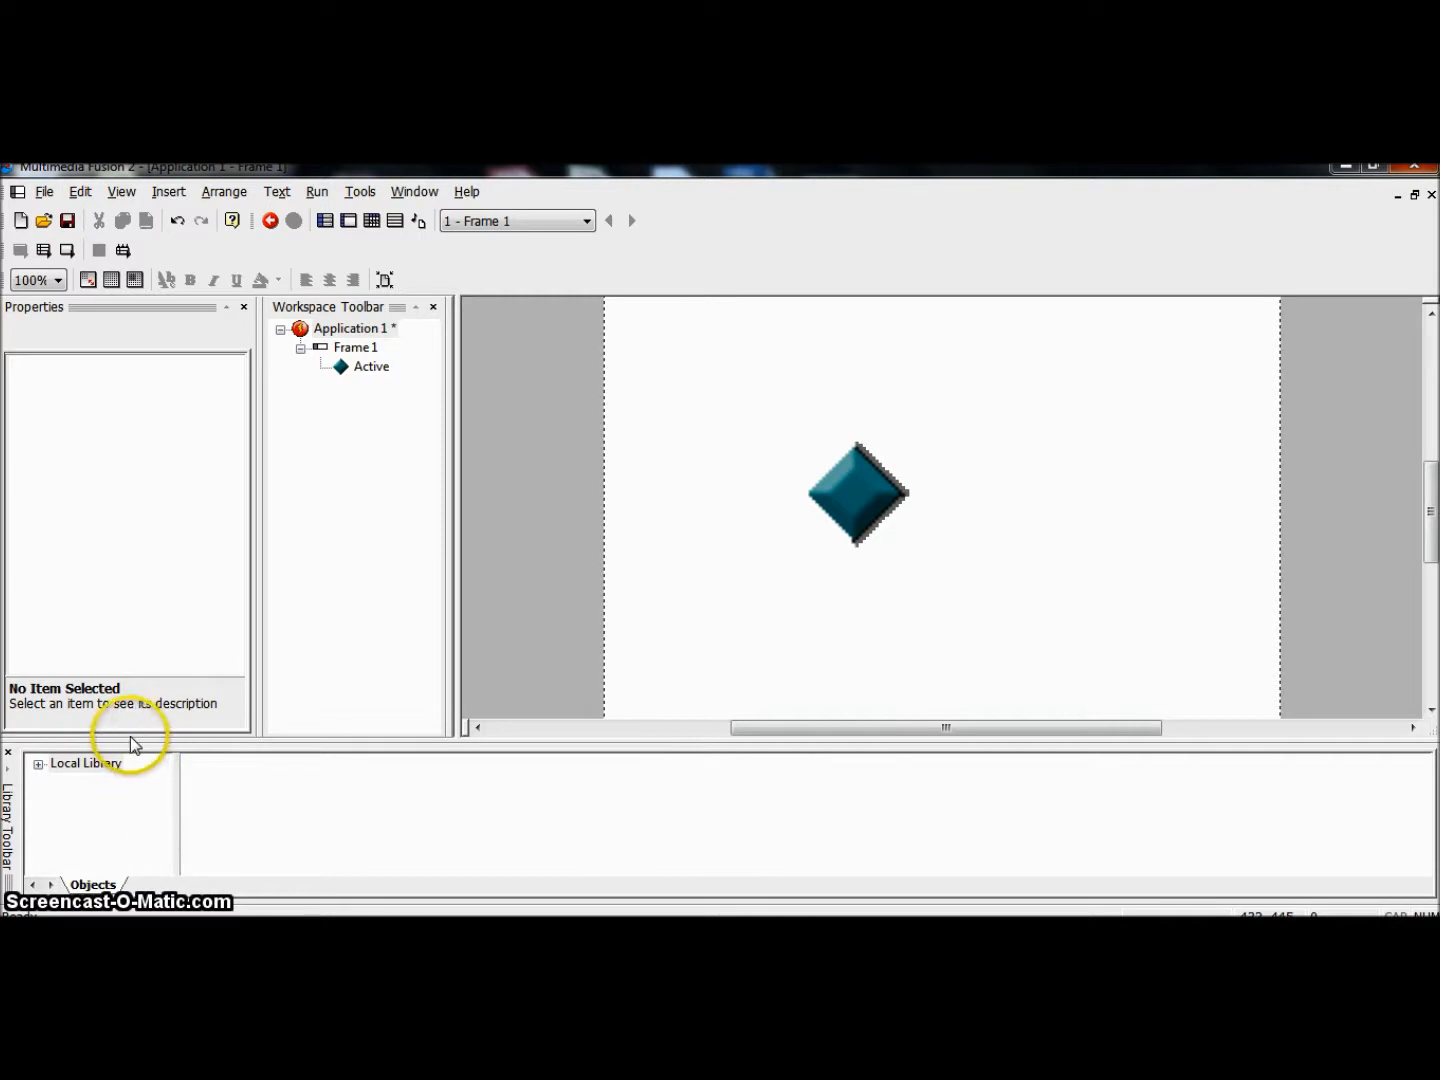
Step: Make the Library pane taller and widen its tree column
click(130, 792)
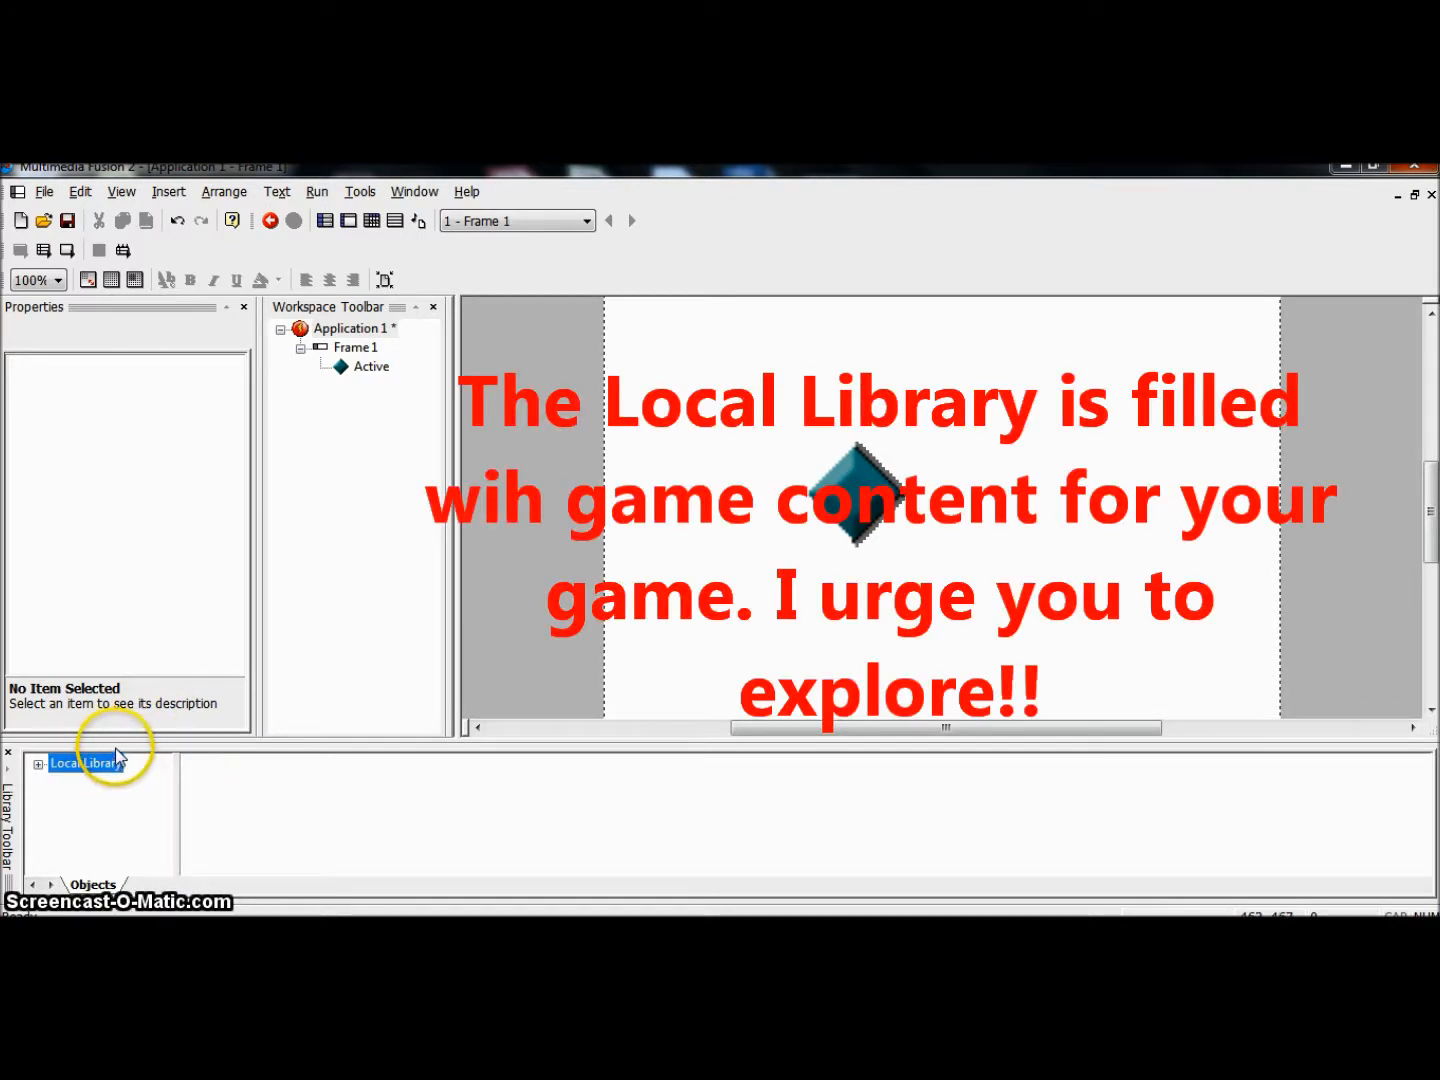
drag(112, 741, 112, 680)
drag(181, 740, 226, 737)
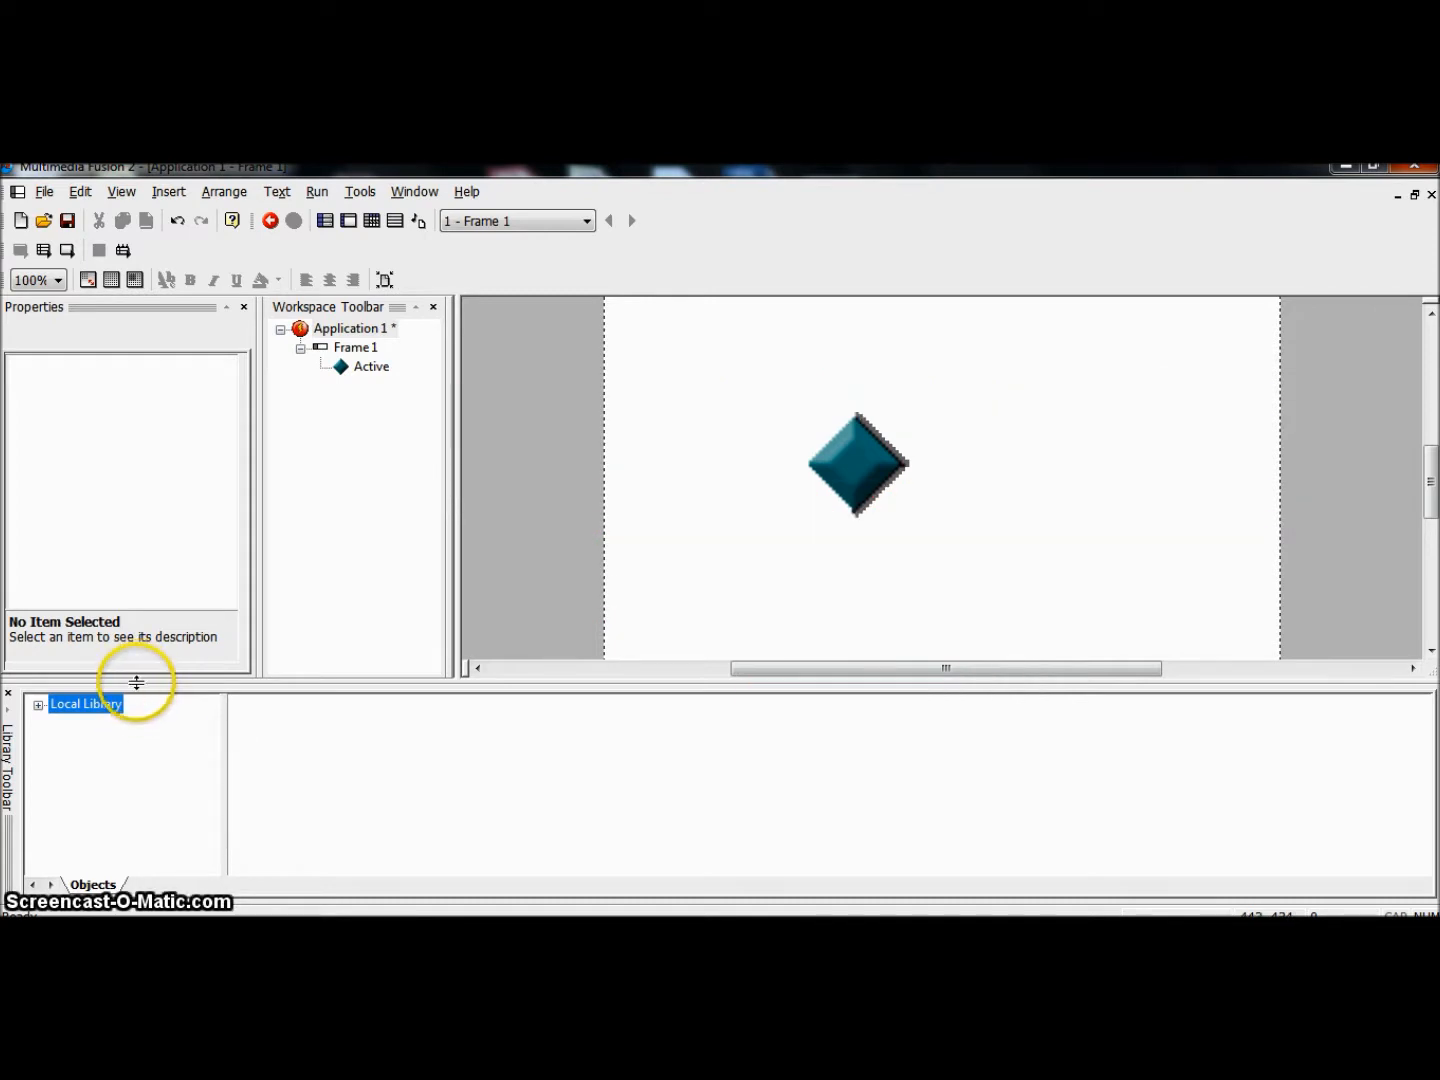
drag(136, 682, 136, 672)
drag(225, 720, 245, 721)
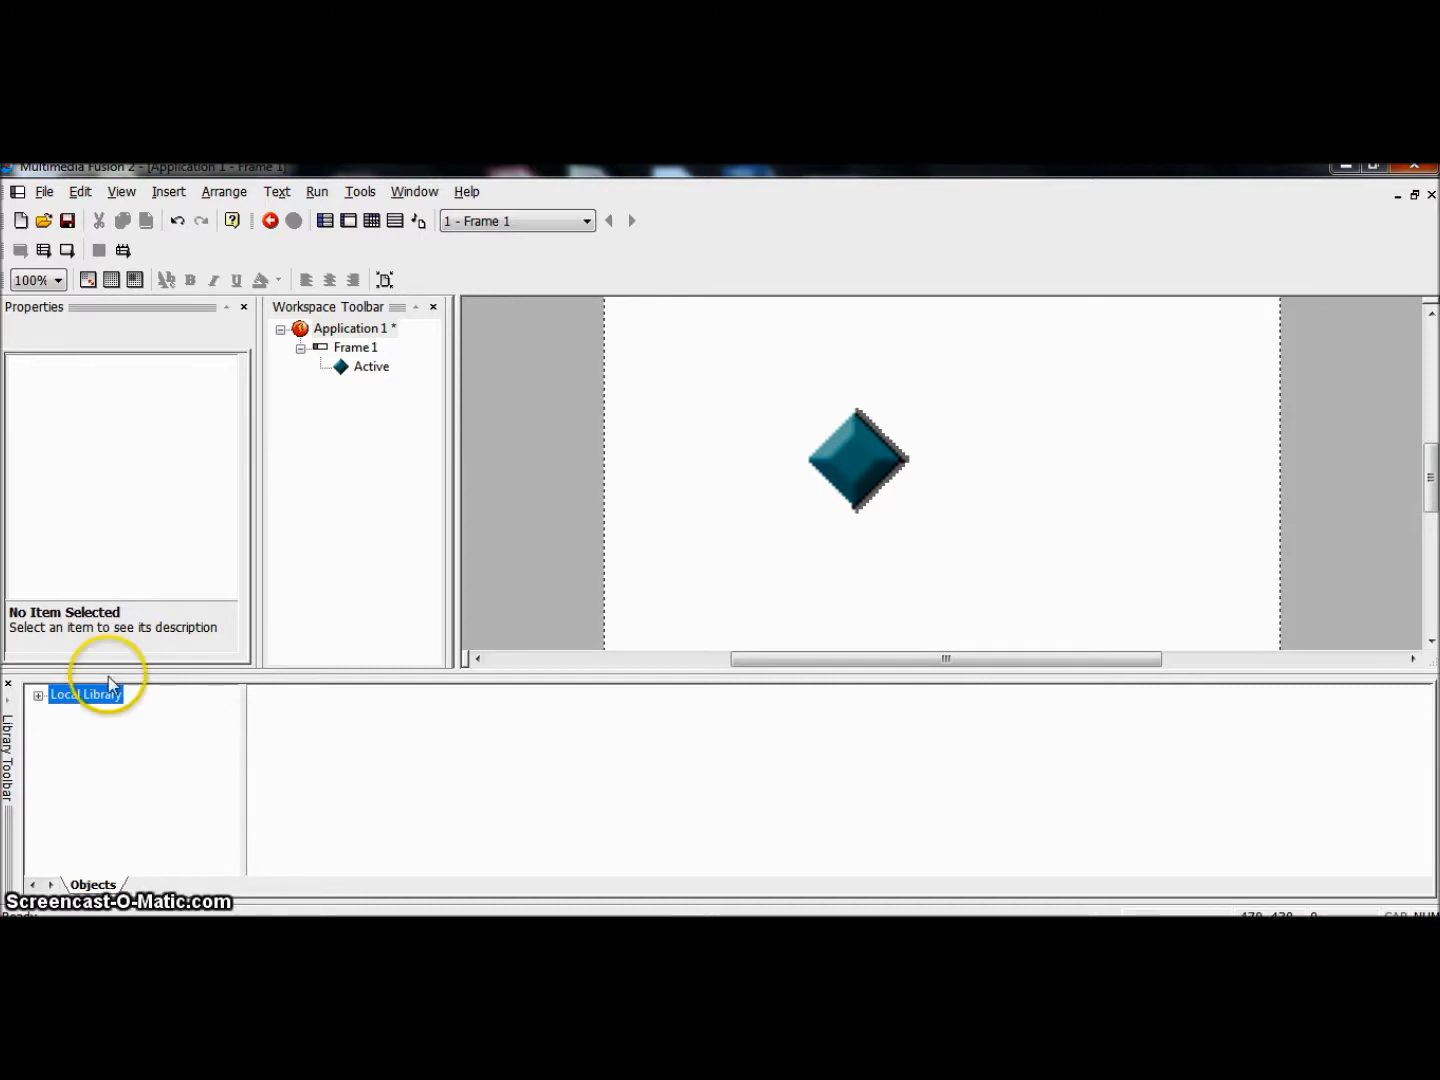
Step: Expand Local Library and its Games category, and display the Characters libraries
click(38, 696)
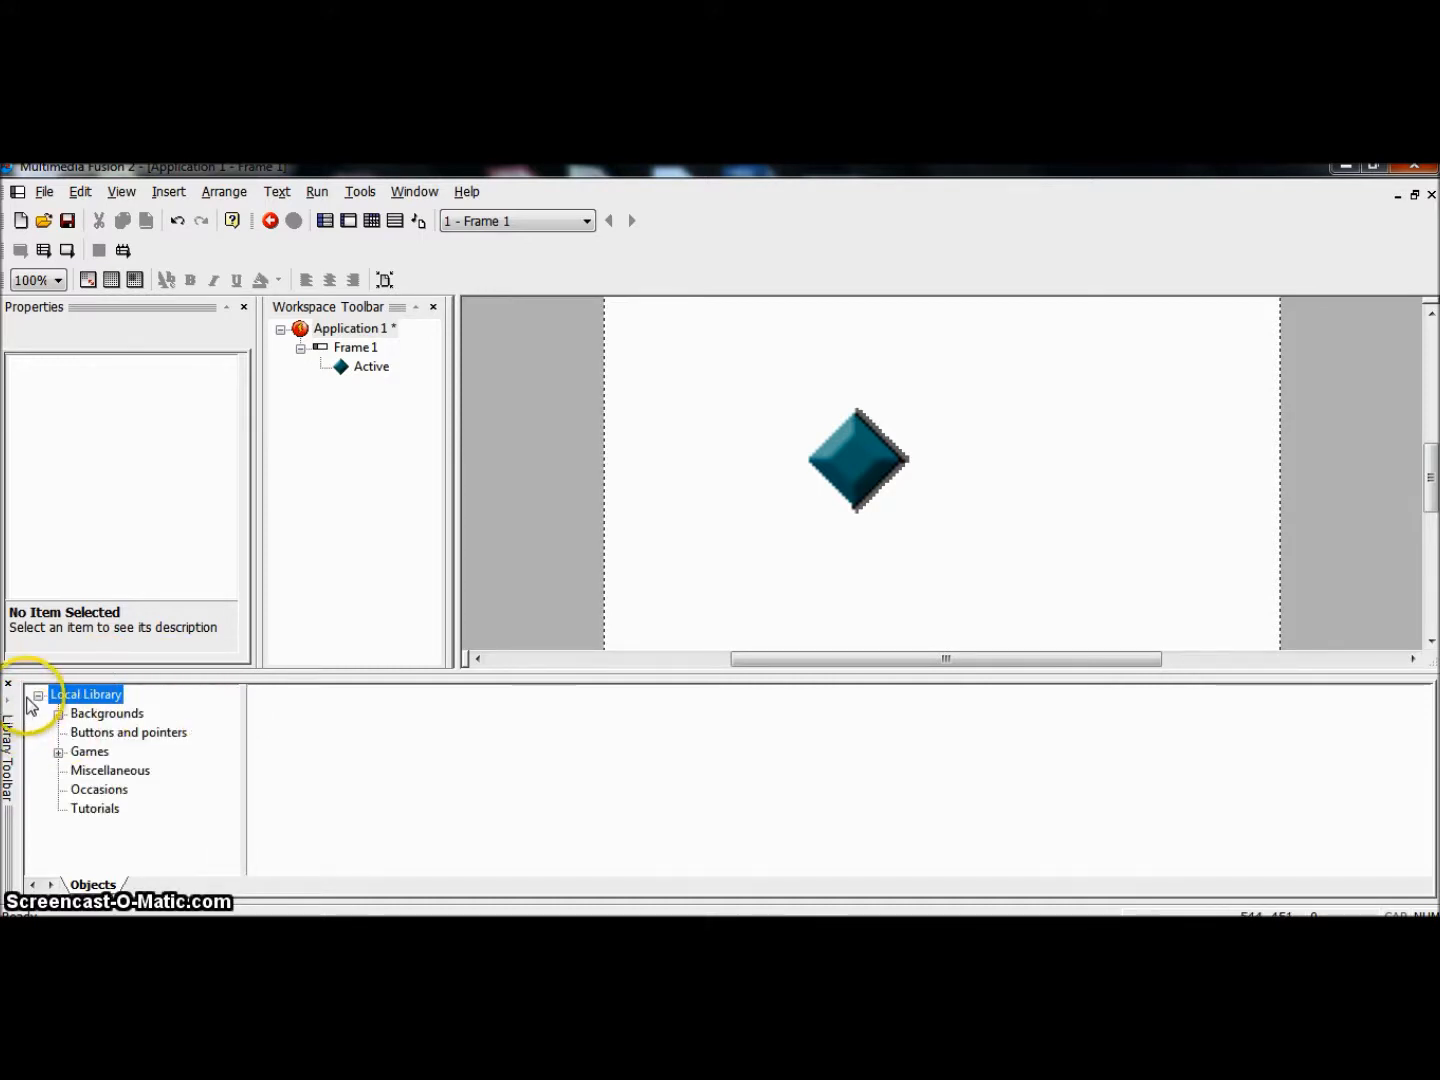
click(38, 695)
click(39, 696)
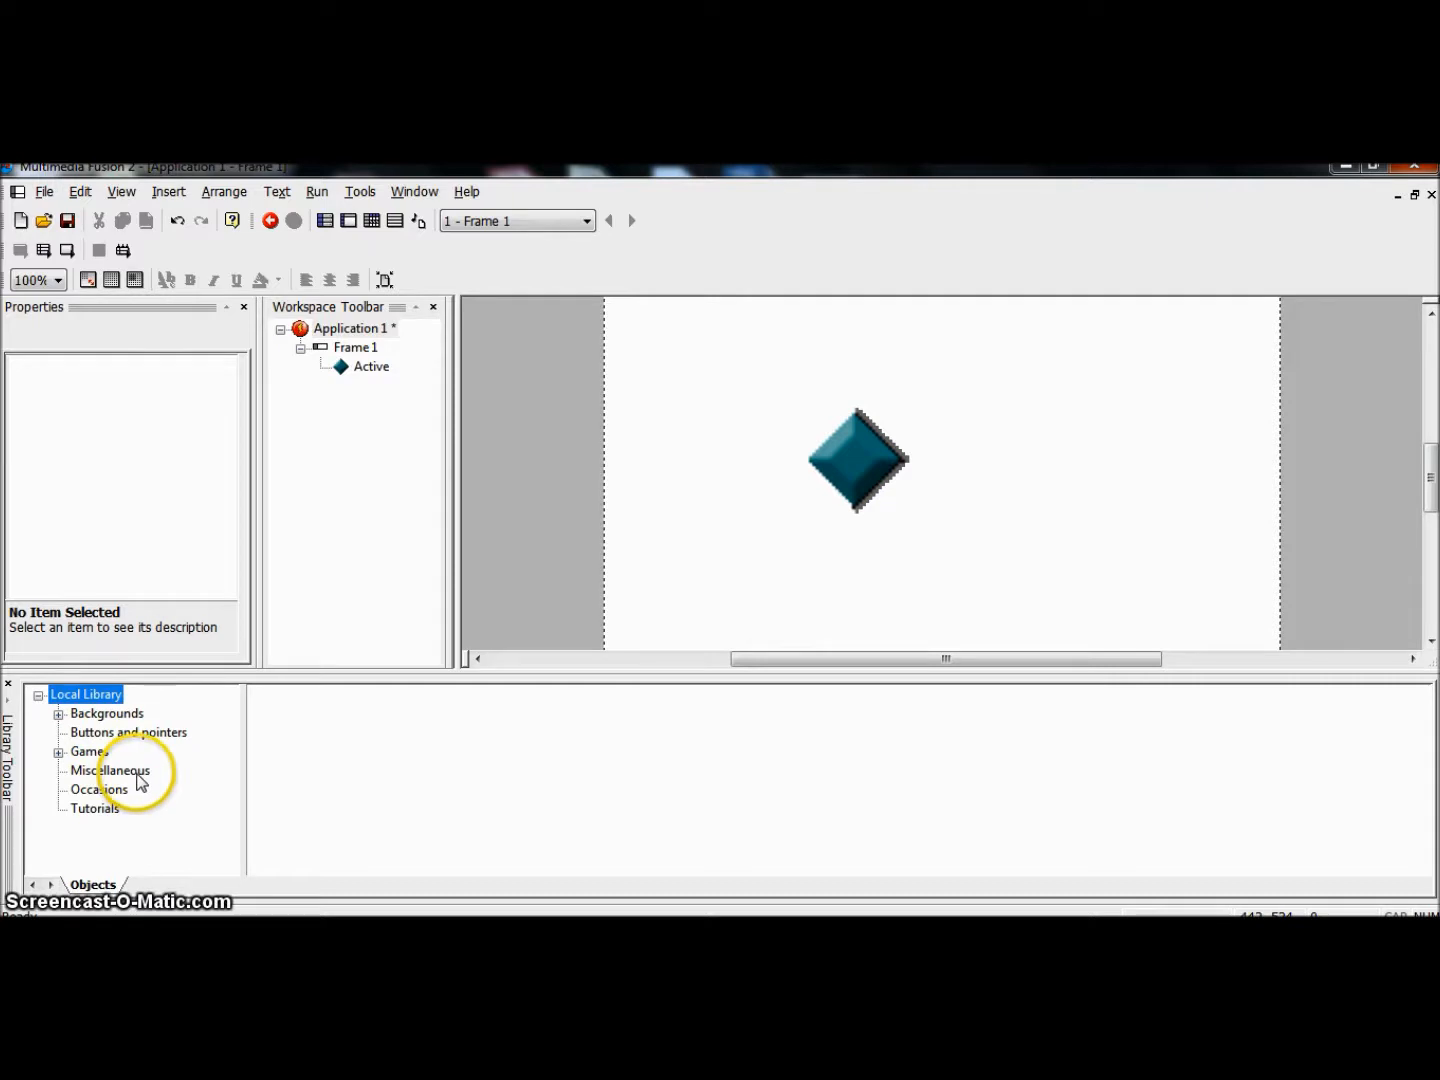
click(58, 751)
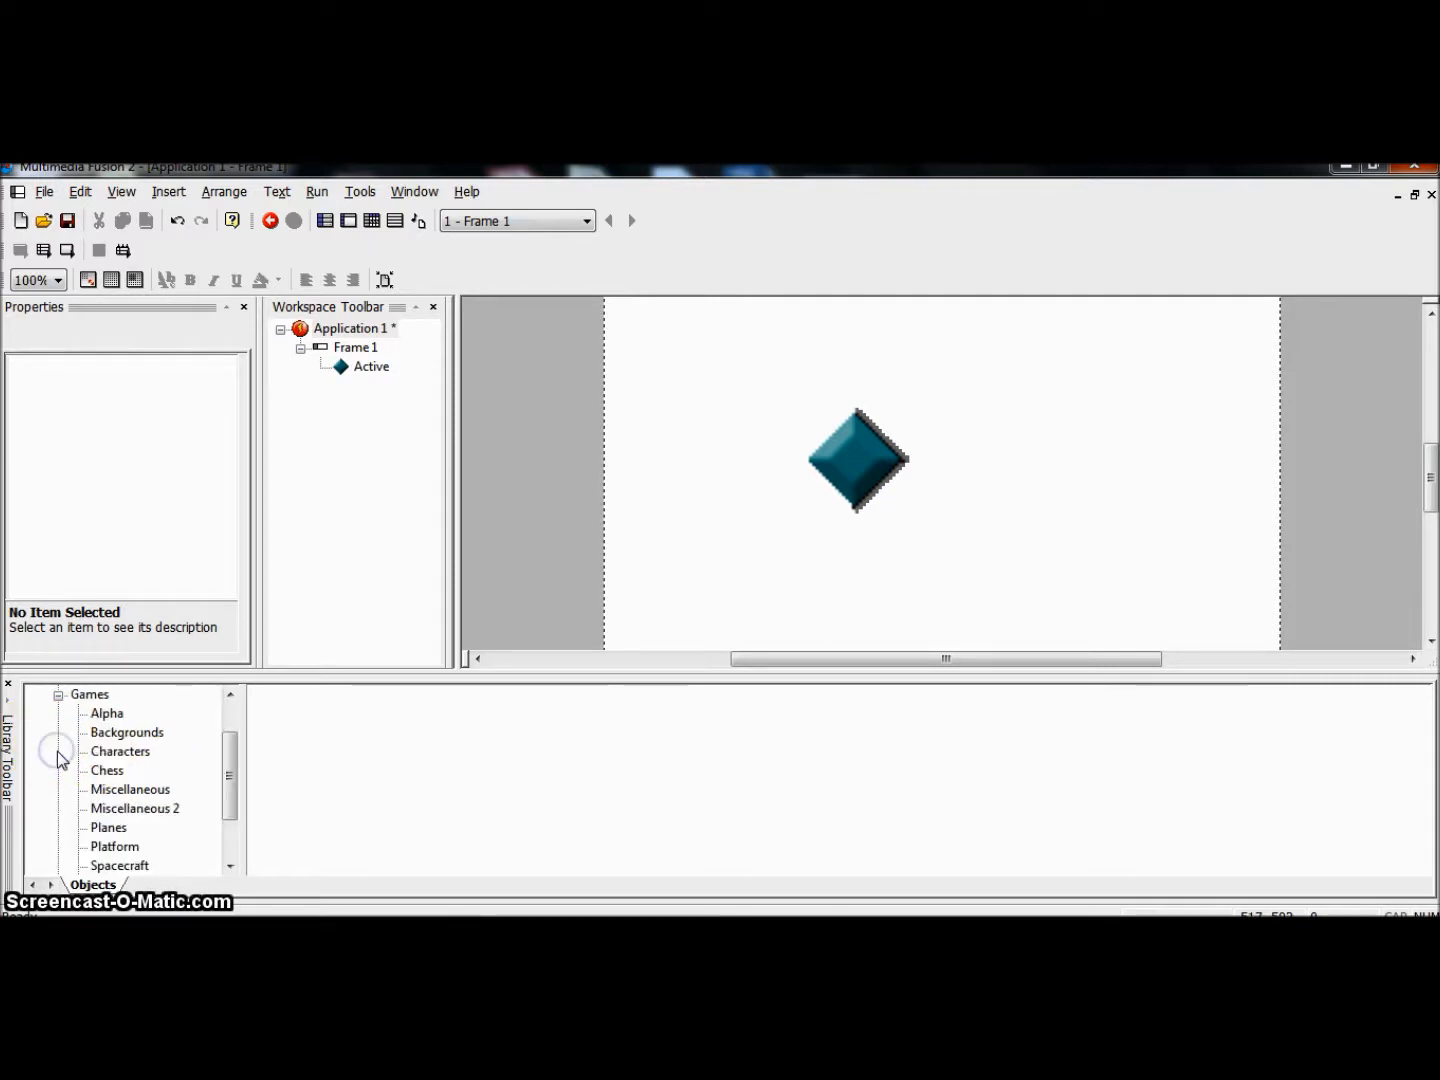
mouse_move(232, 745)
mouse_down()
mouse_move(231, 733)
mouse_move(230, 748)
mouse_up()
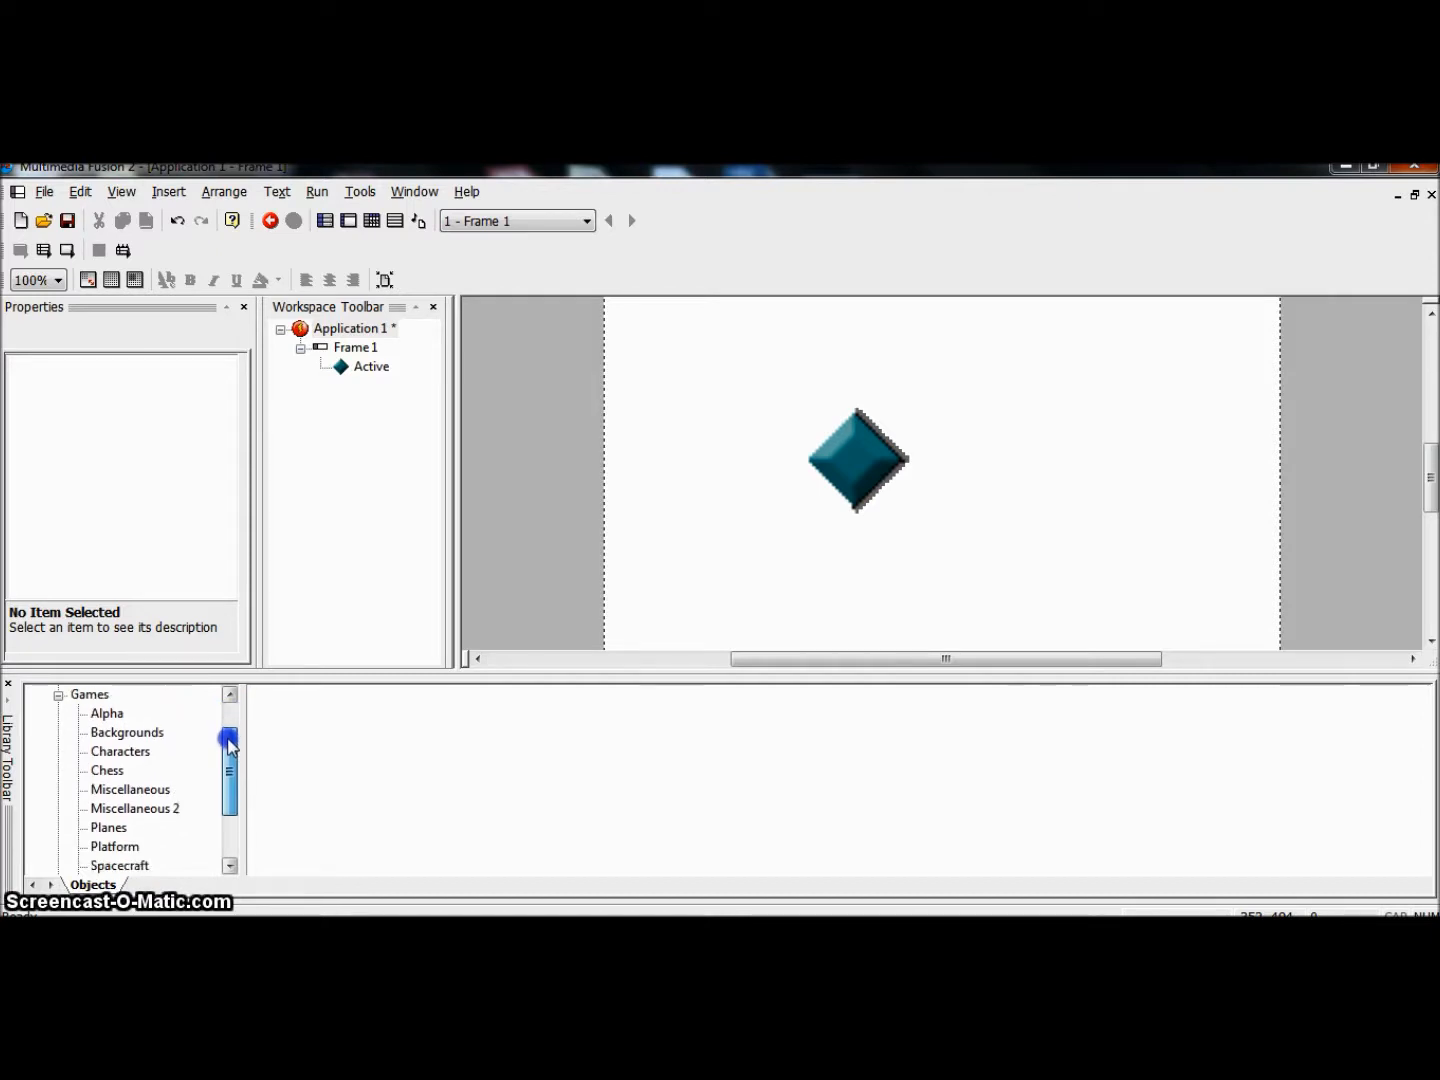
click(135, 756)
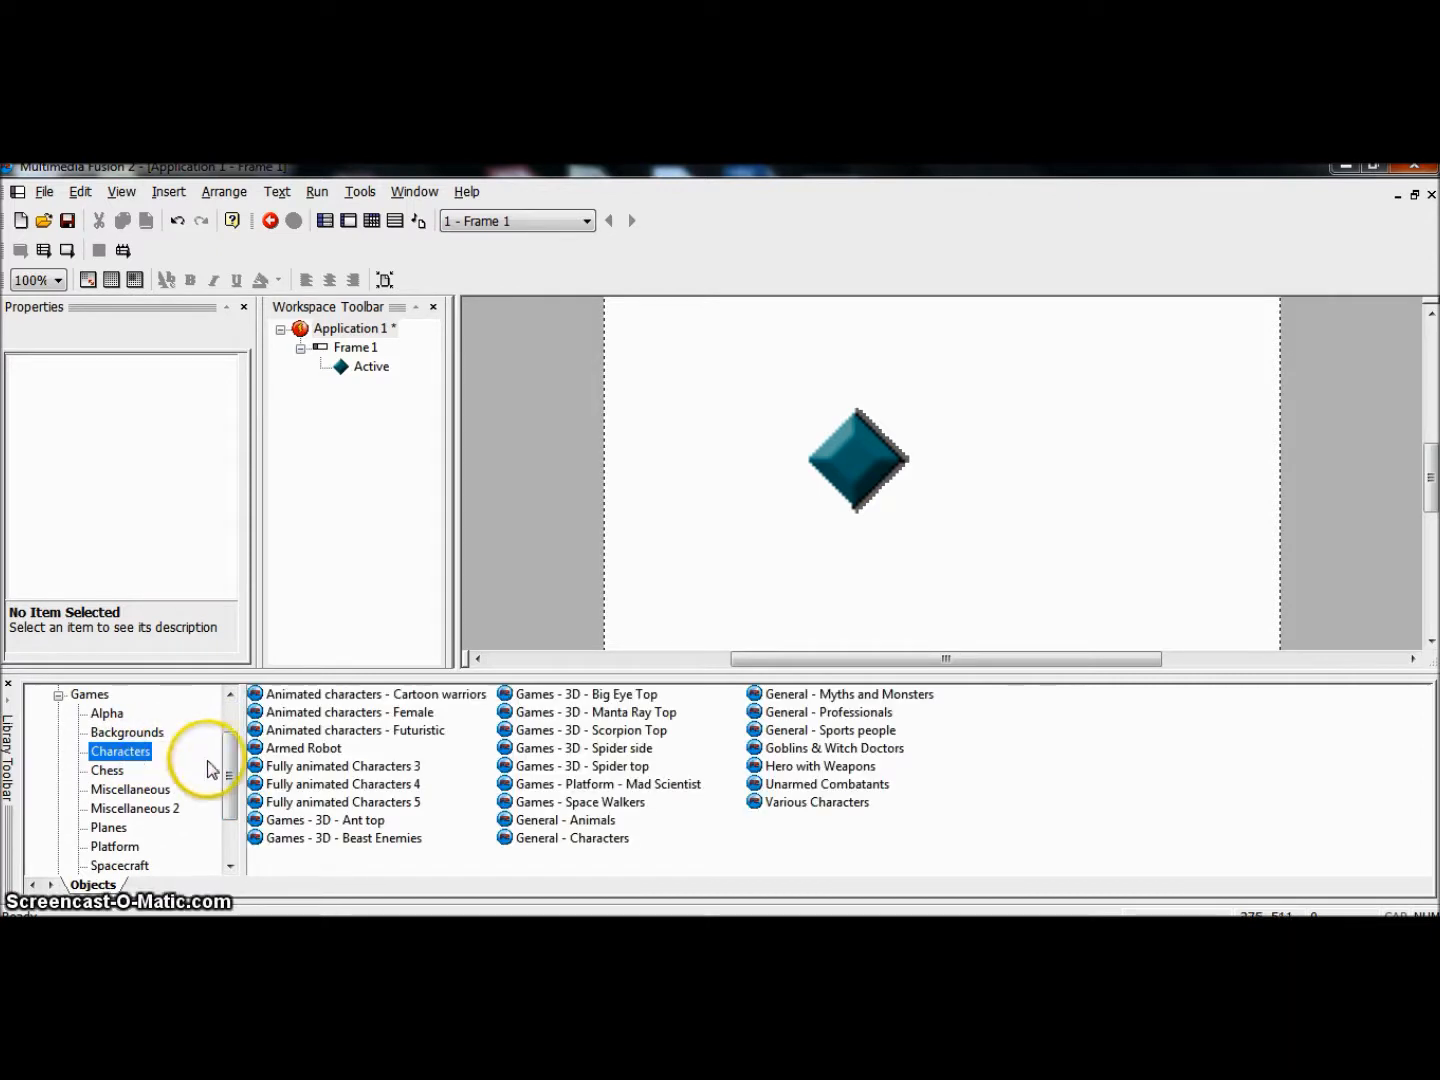
mouse_move(224, 761)
mouse_down()
mouse_move(225, 718)
mouse_move(228, 762)
mouse_up()
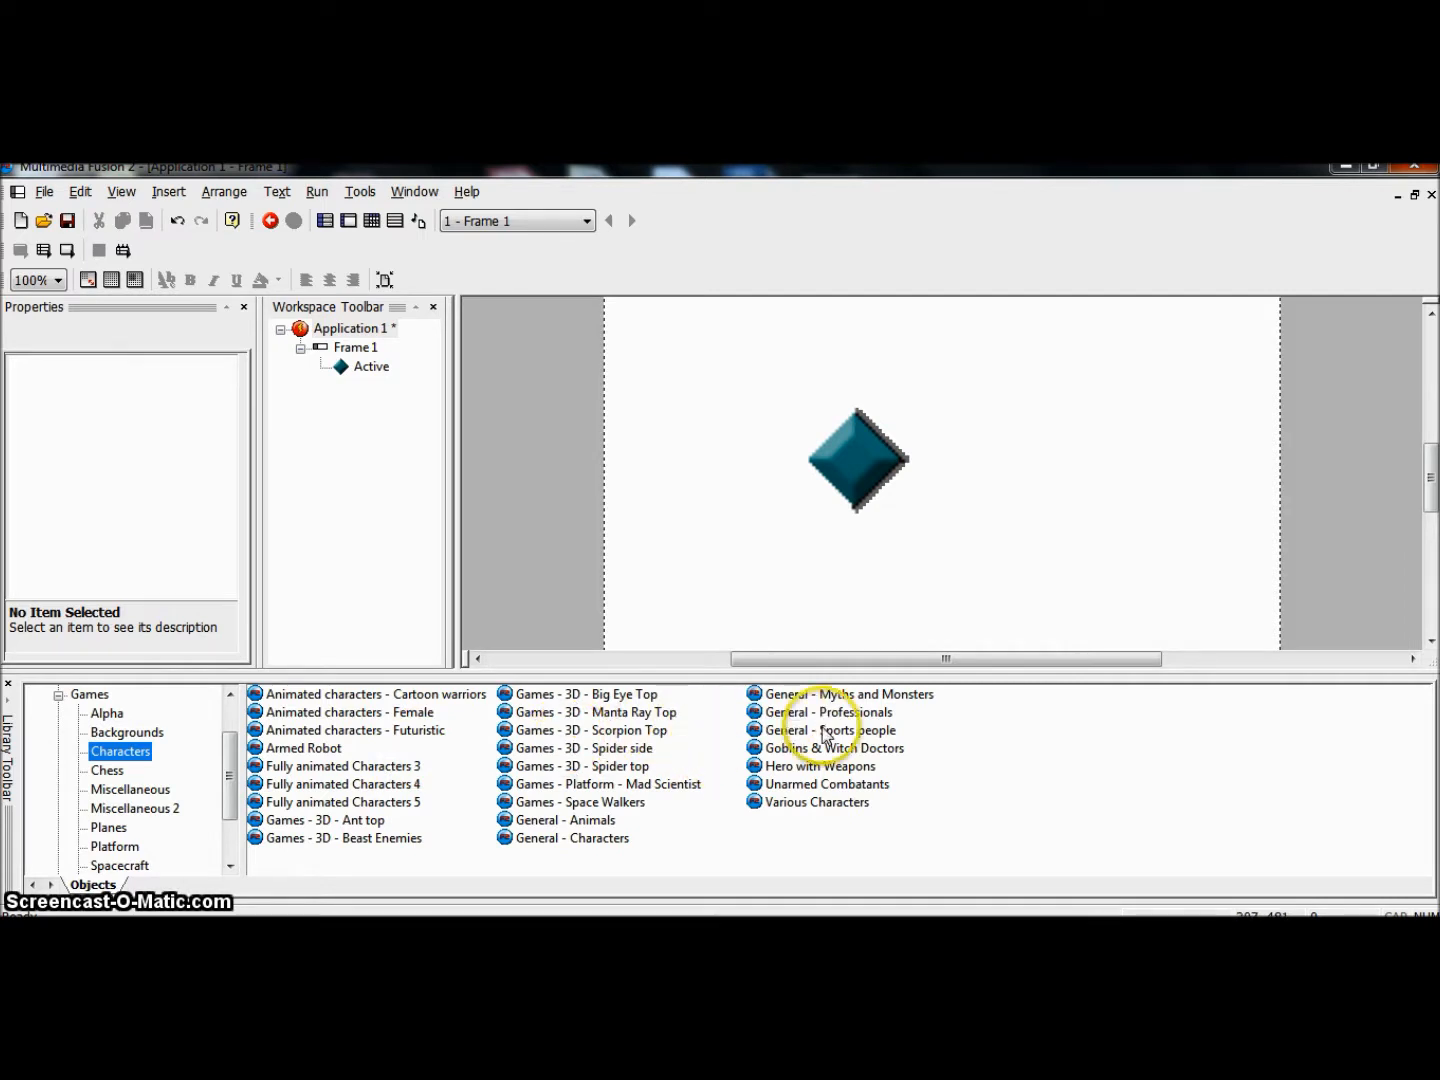
Step: Open the Goblins & Witch Doctors library from the Characters category
click(872, 751)
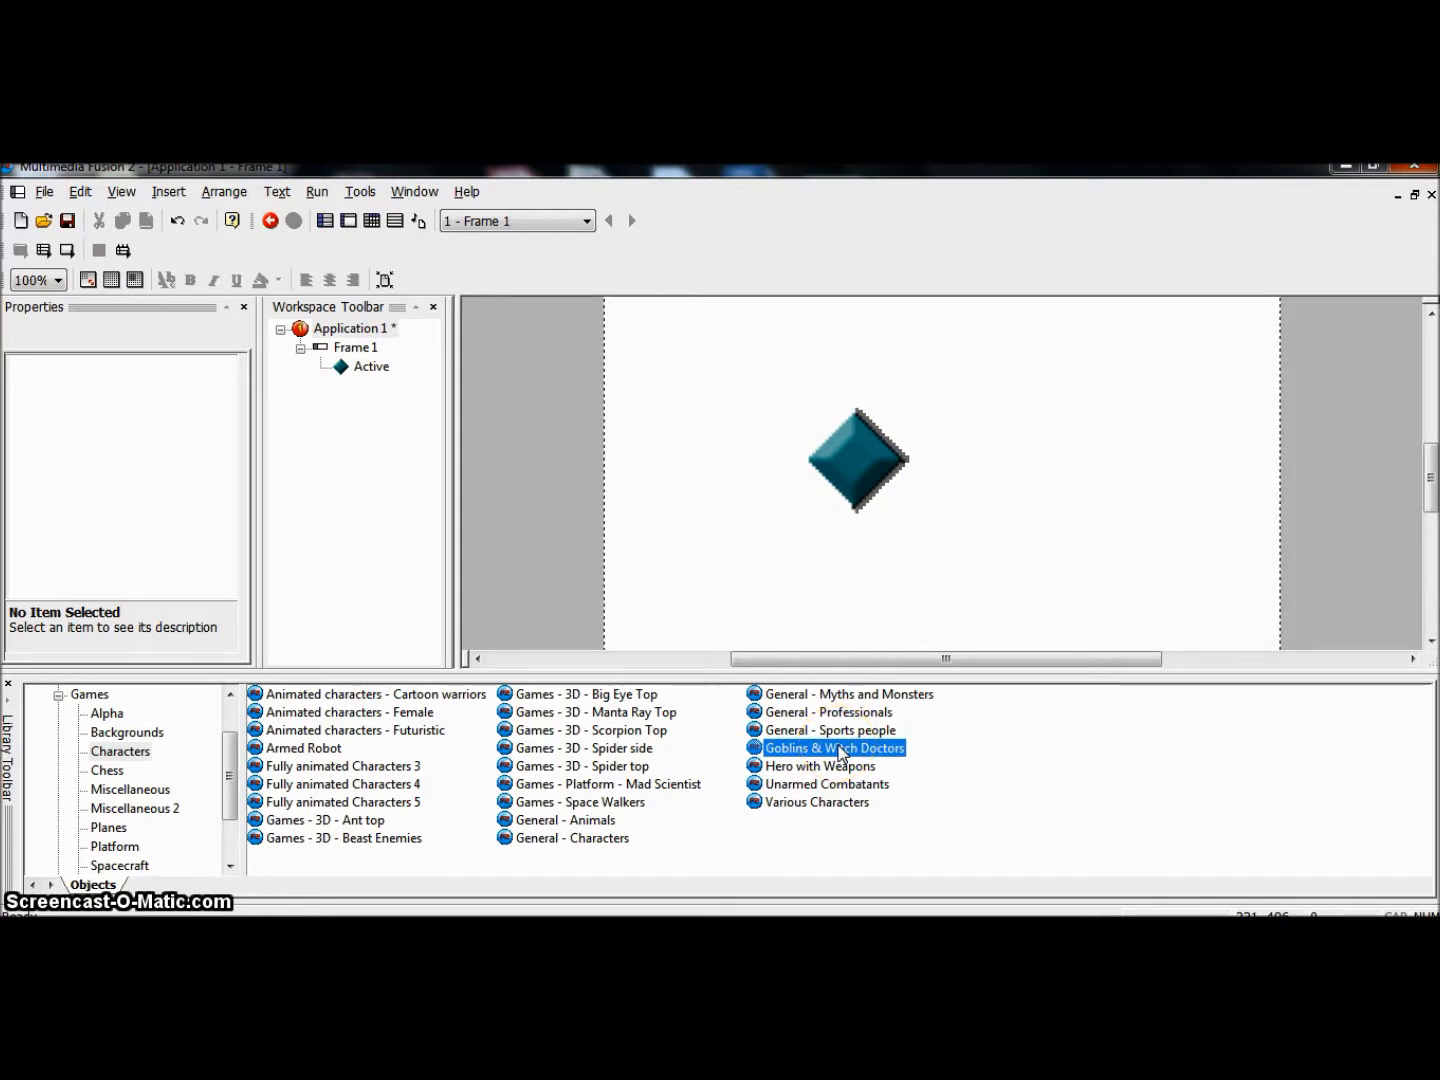
click(280, 732)
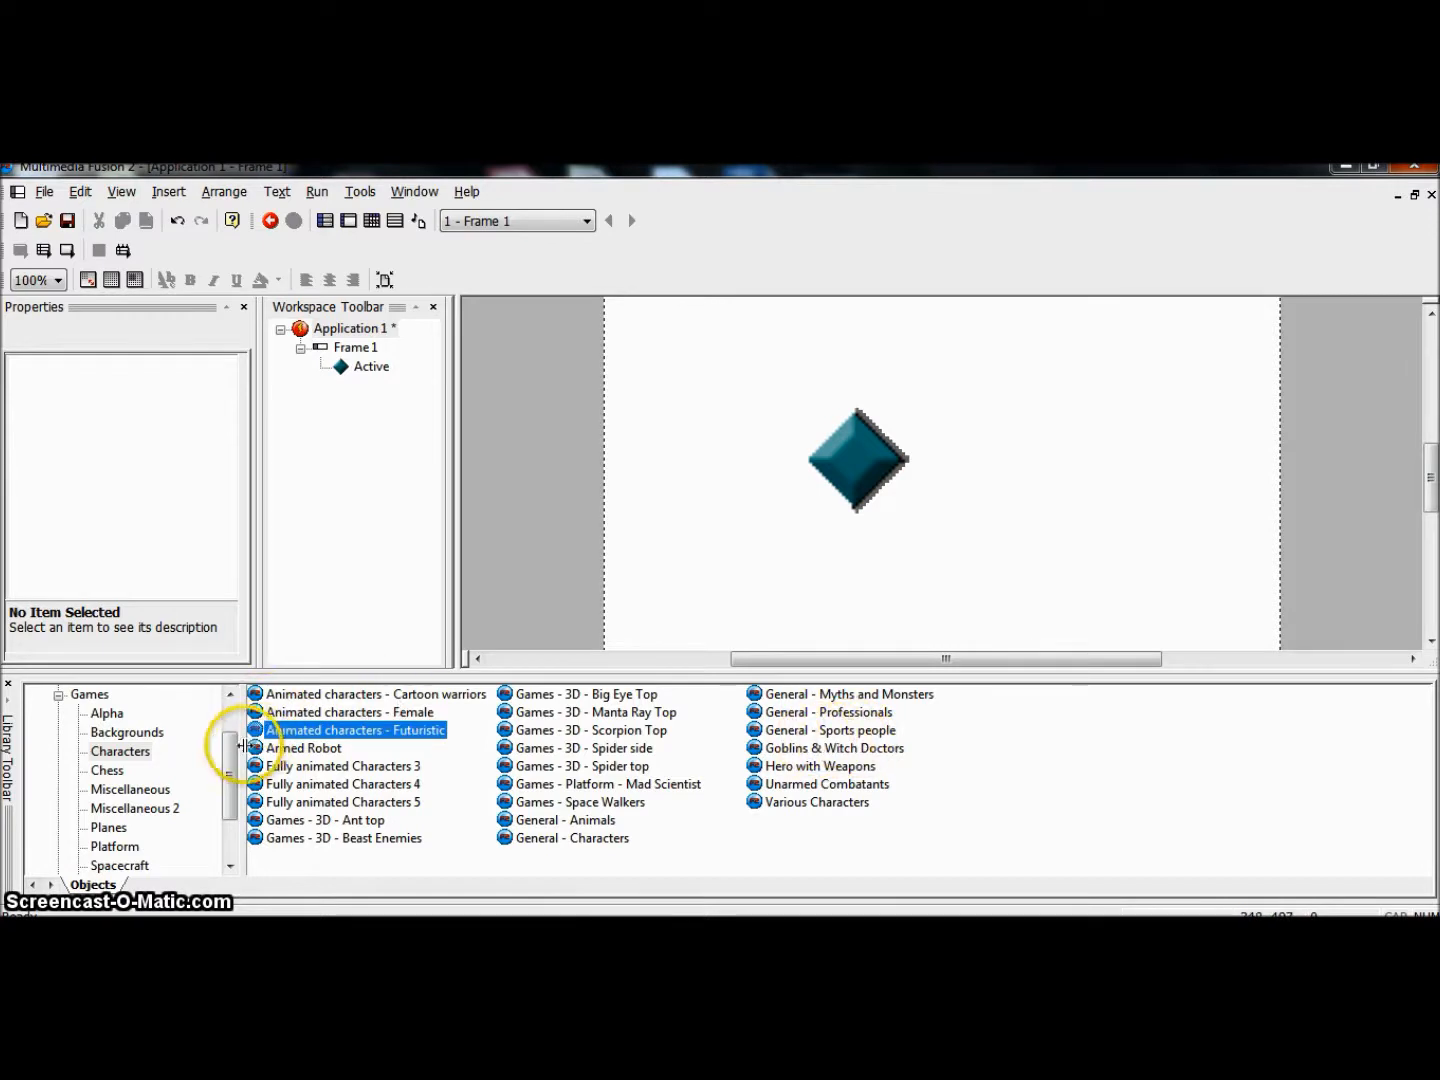
click(271, 751)
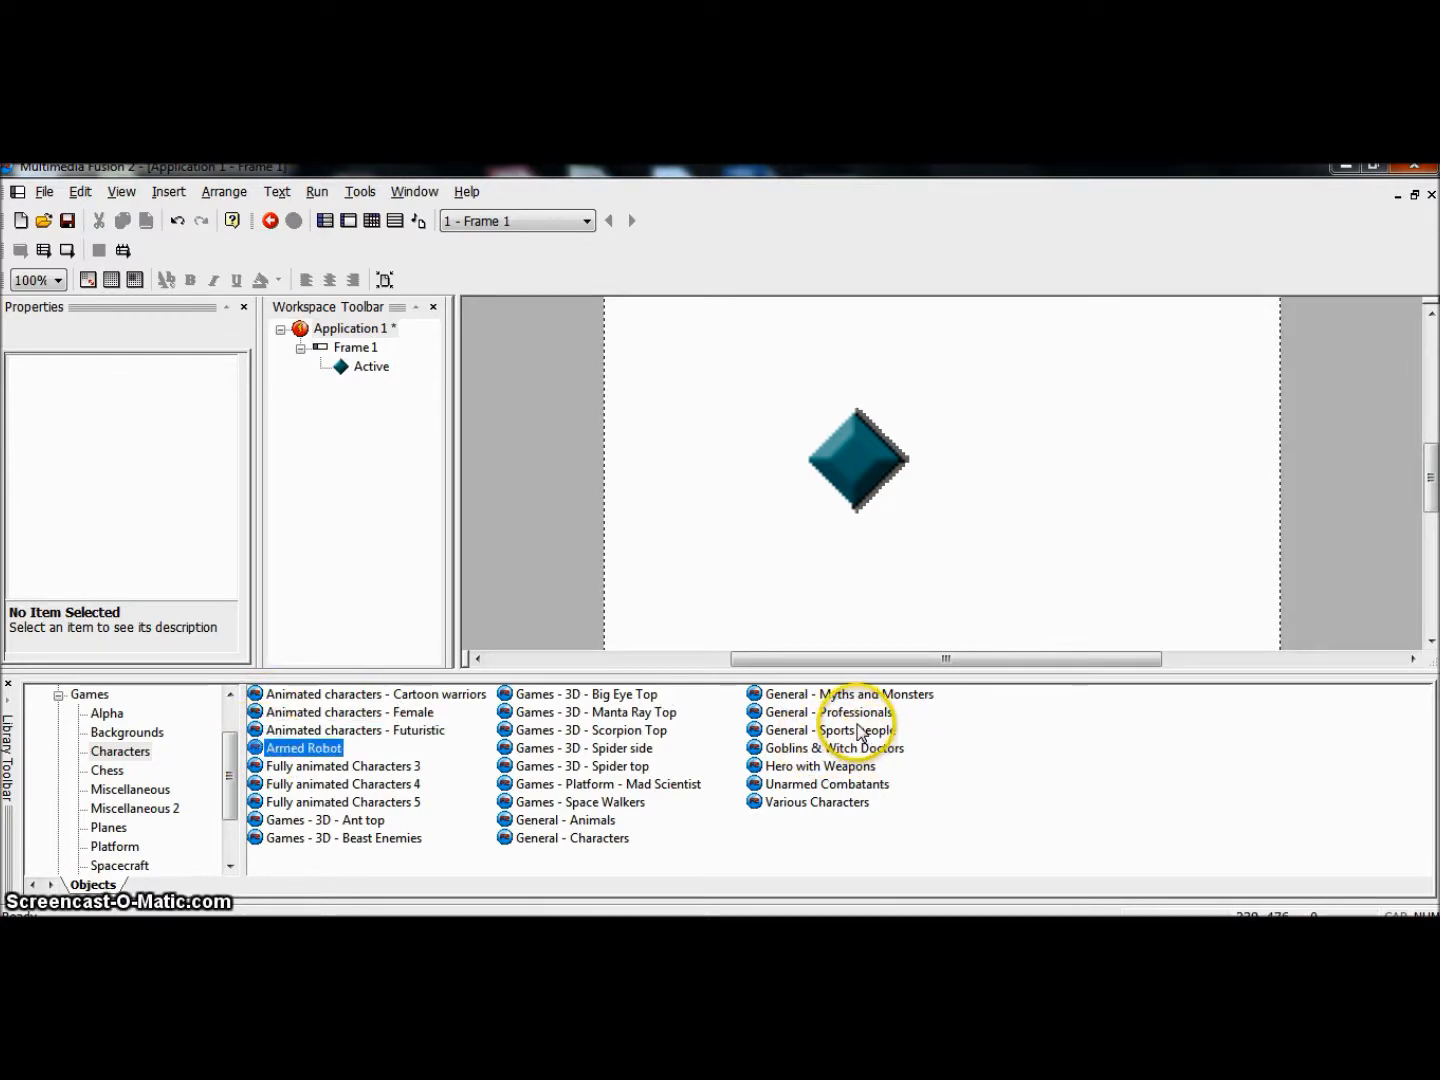
click(788, 751)
double_click(788, 757)
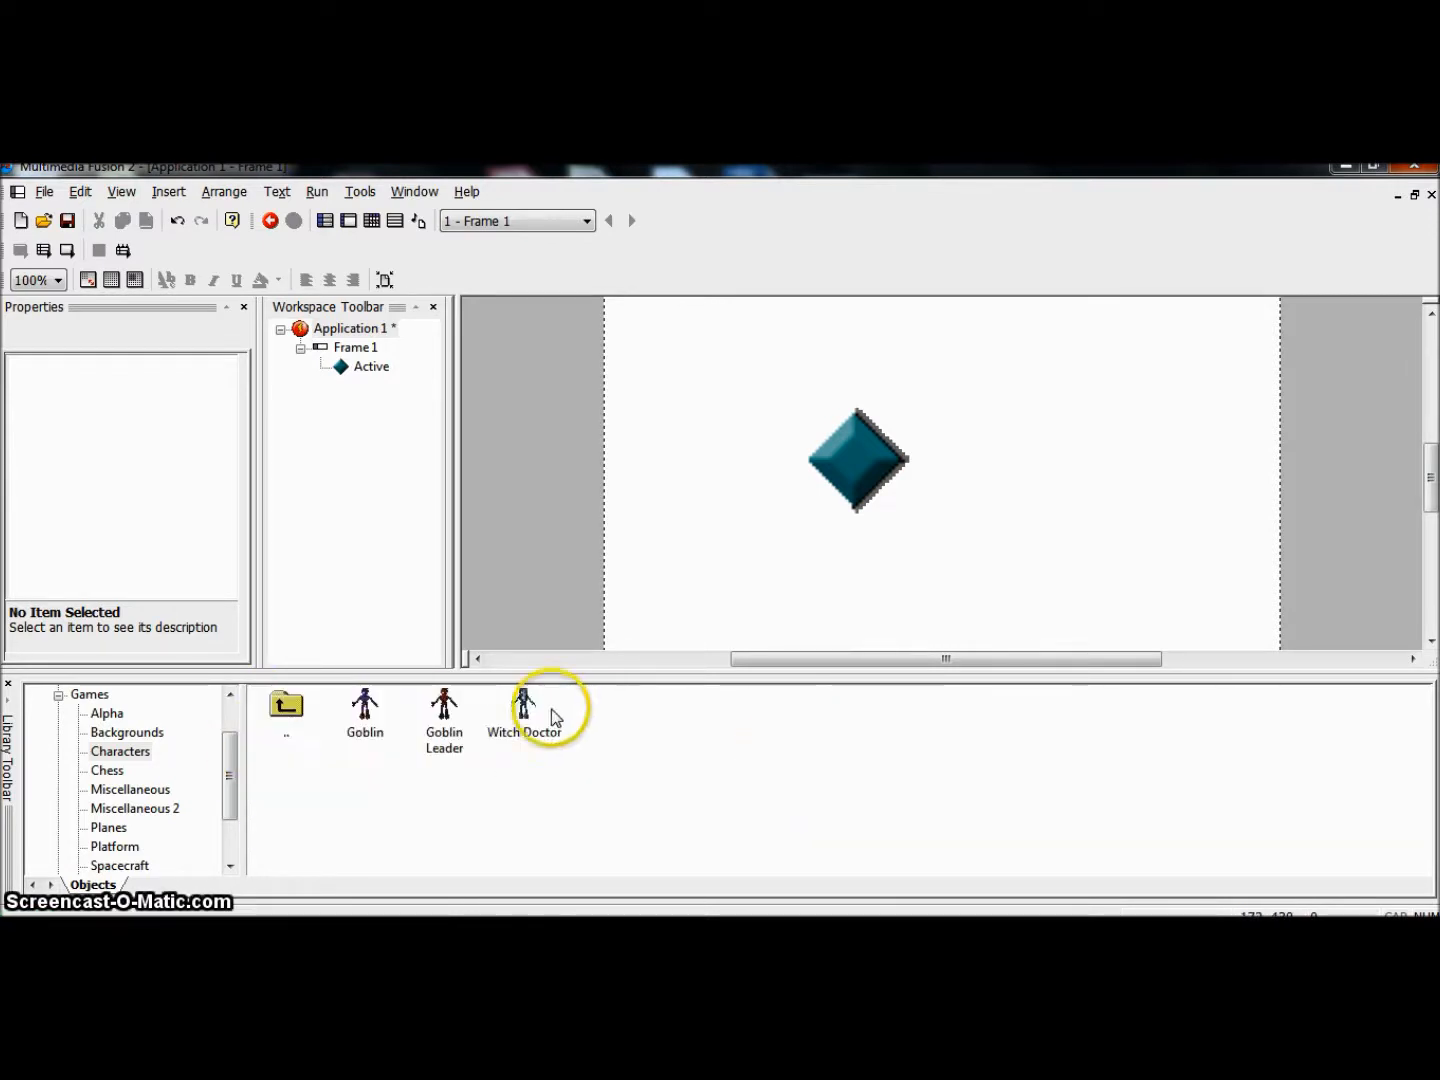
Step: Add the Goblin Leader to Frame 1 to the right of the Active object and enlarge it freehand to about three times its height
click(446, 703)
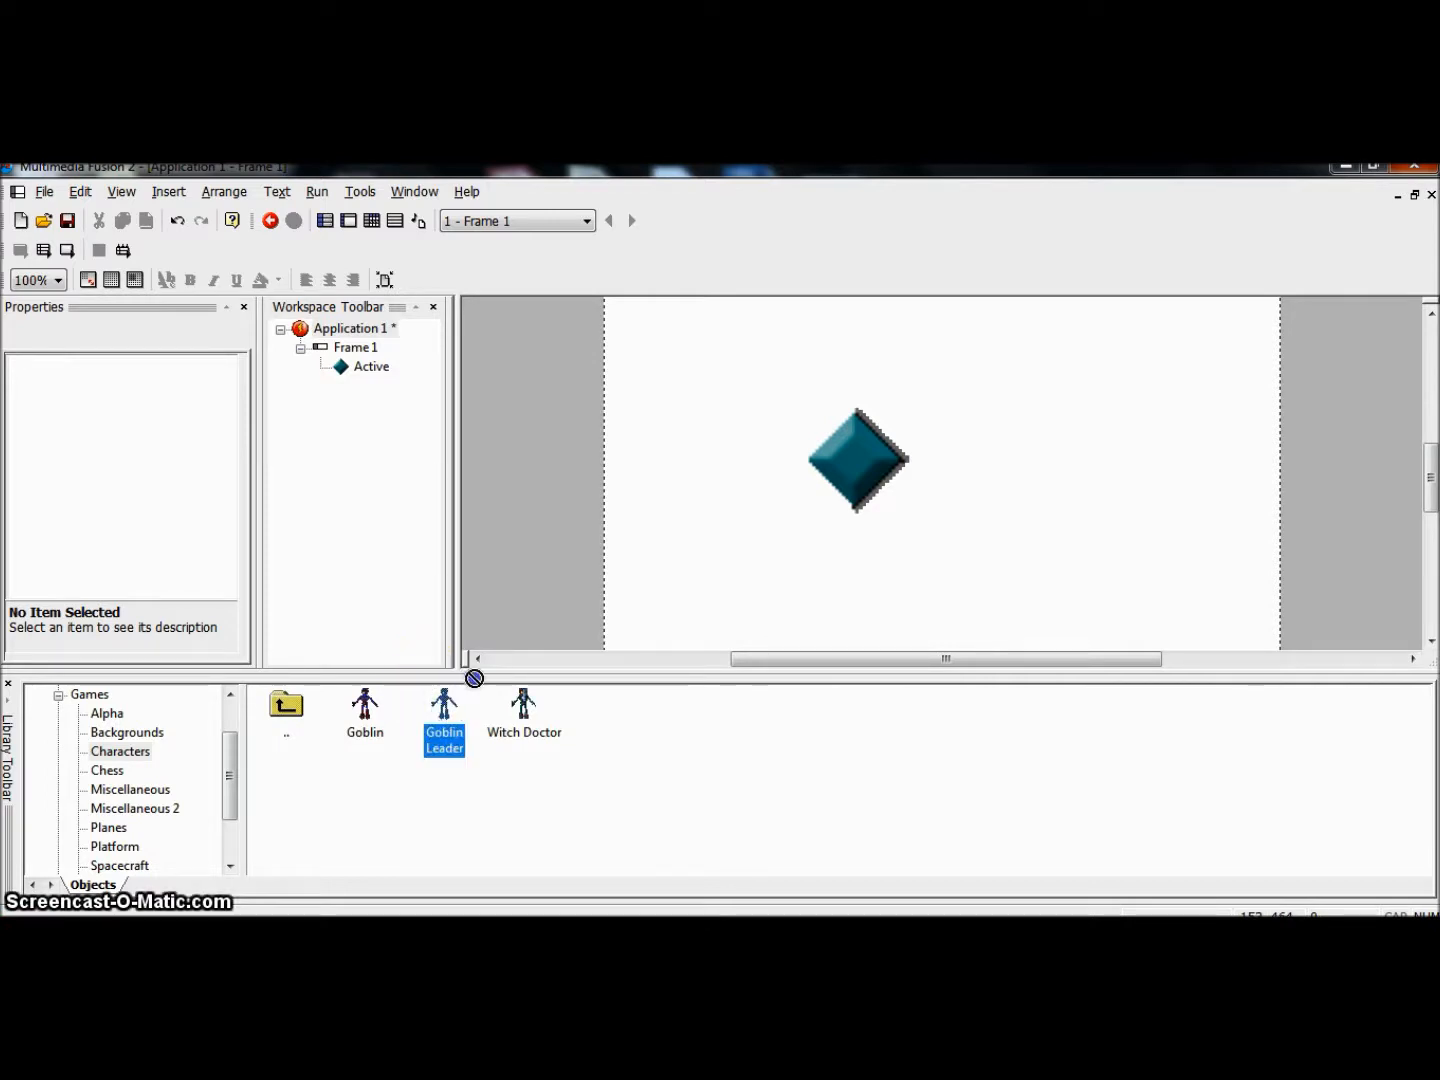
drag(1094, 412, 1092, 419)
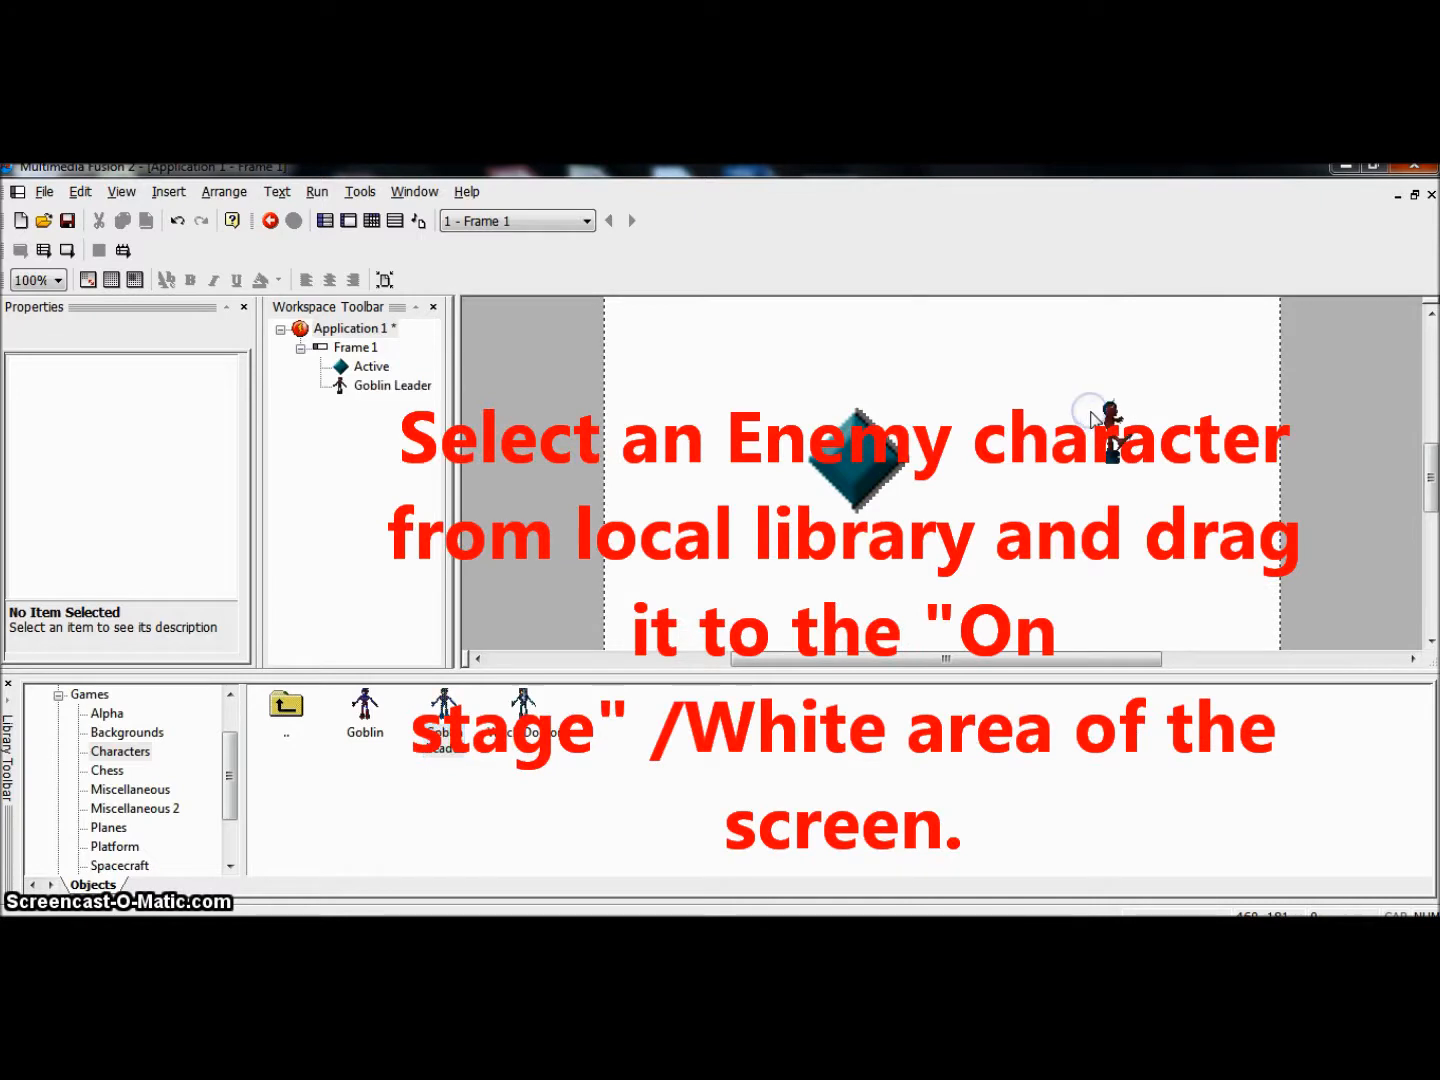
click(1119, 436)
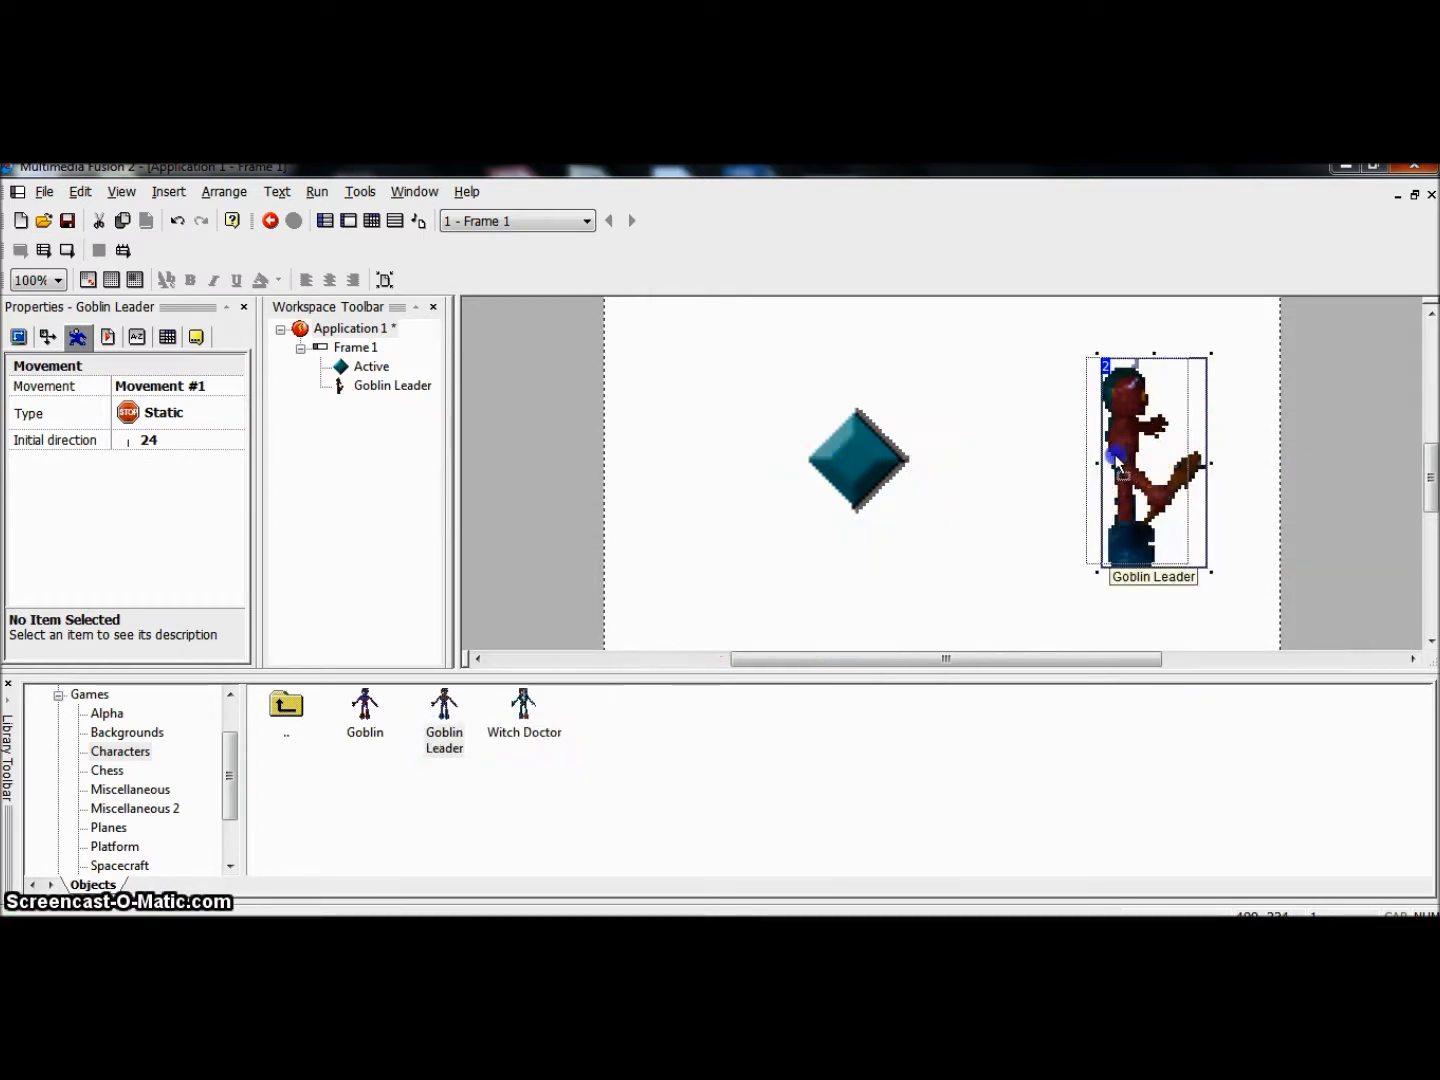
Step: Deselect the Goblin Leader and select the Active object in Frame 1
click(932, 489)
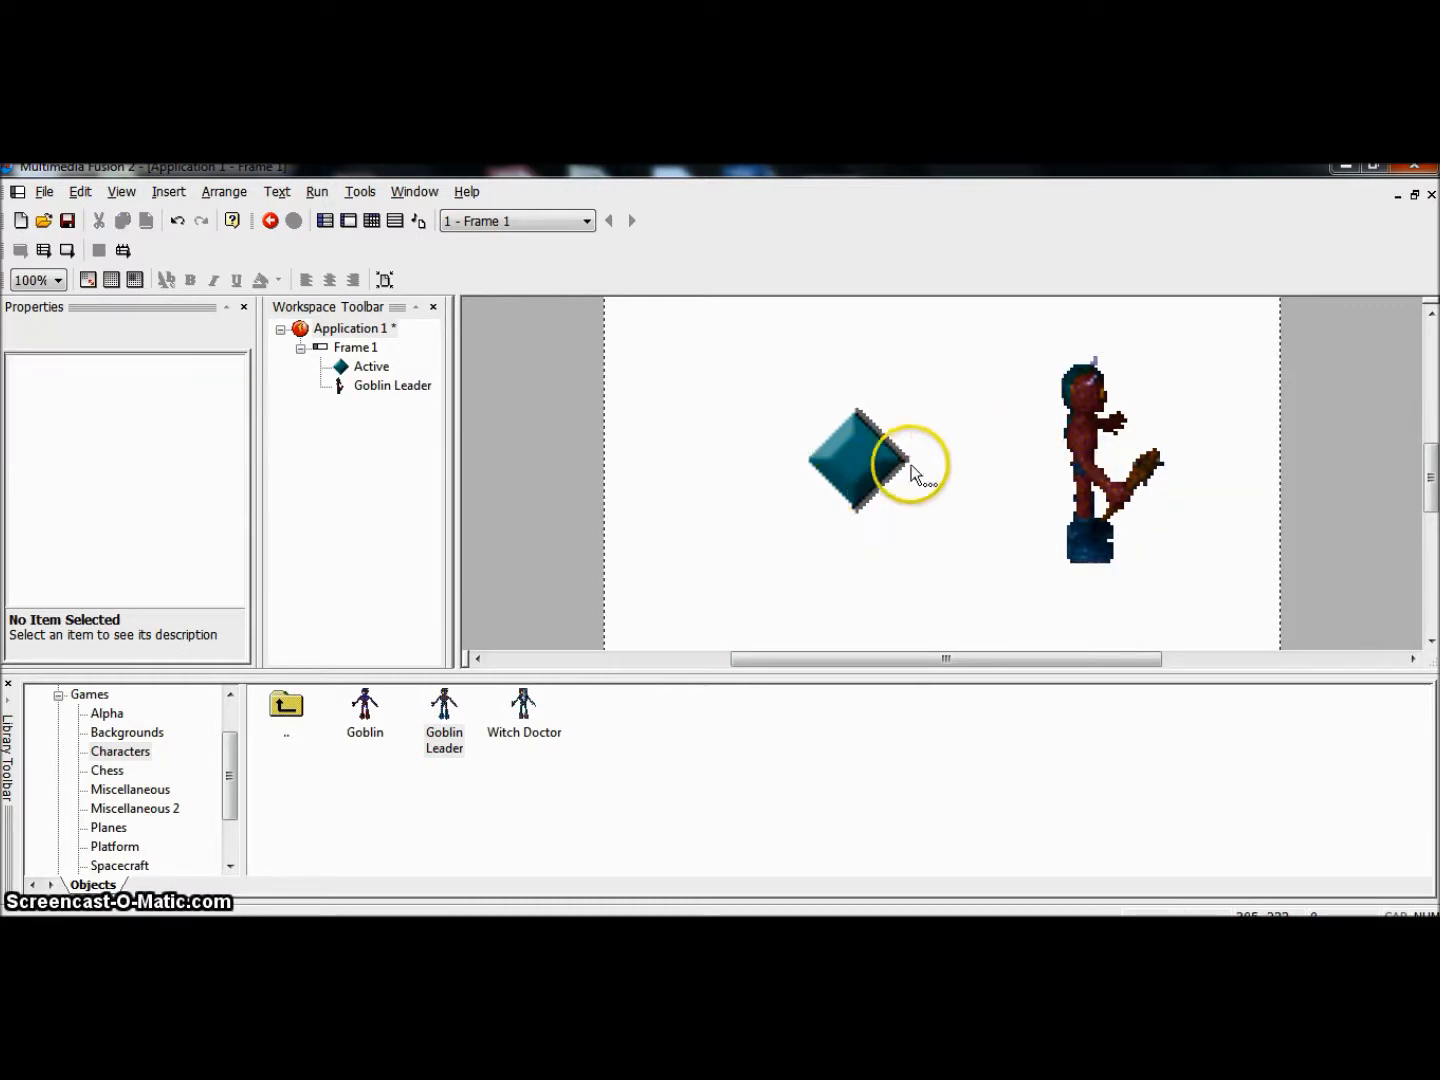
click(871, 433)
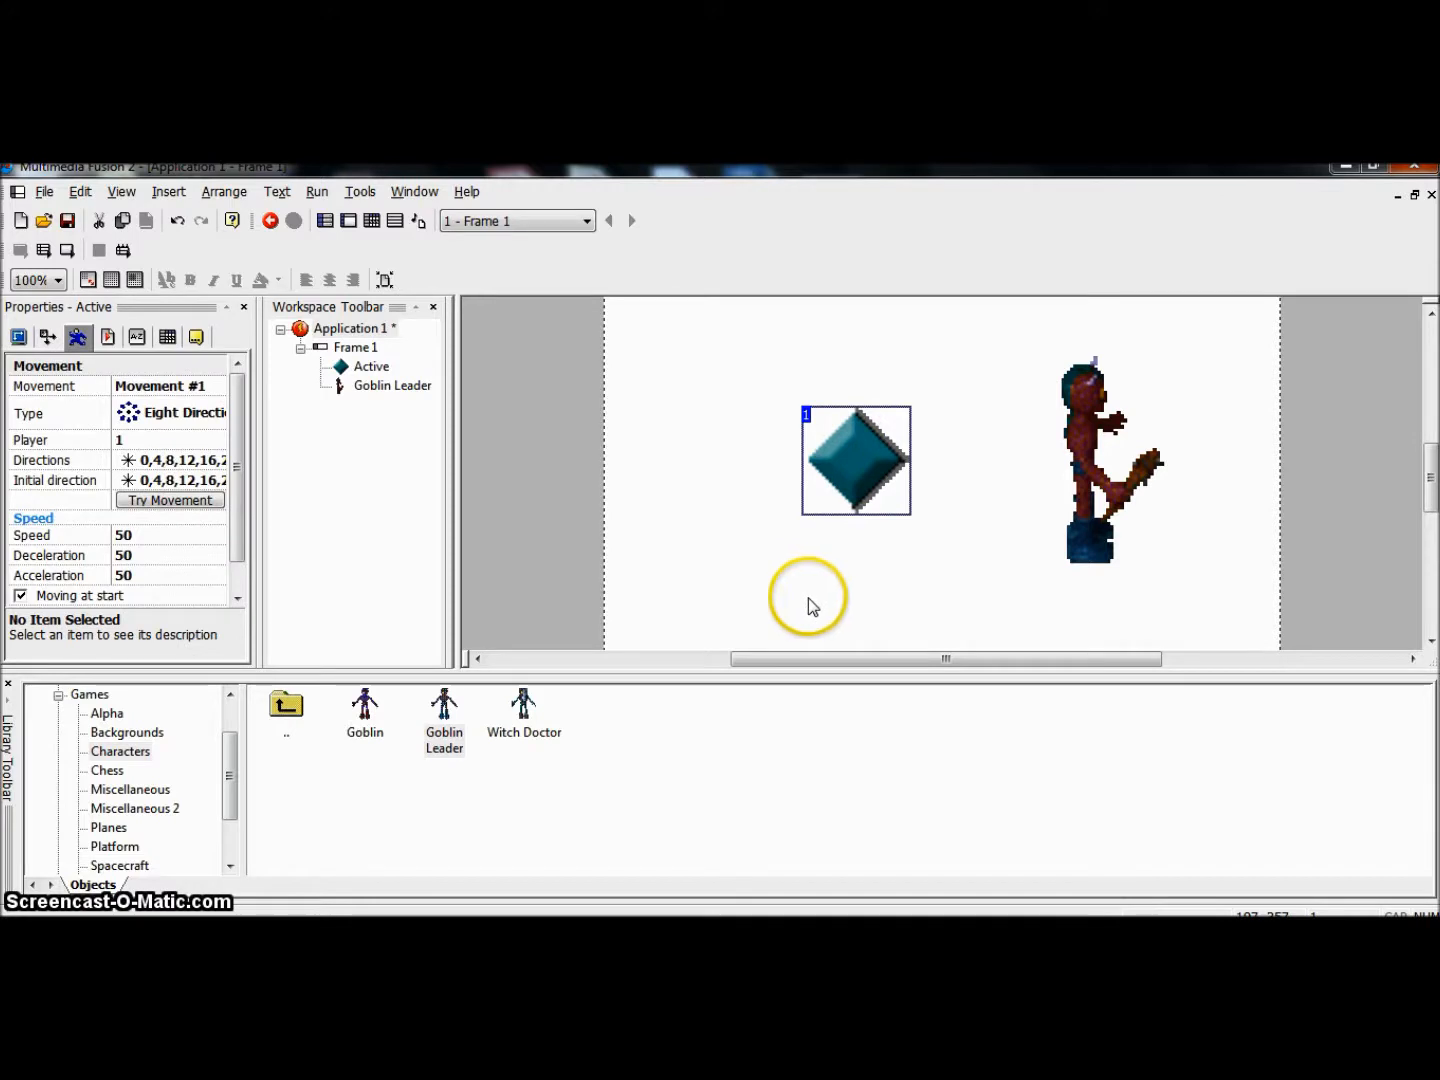